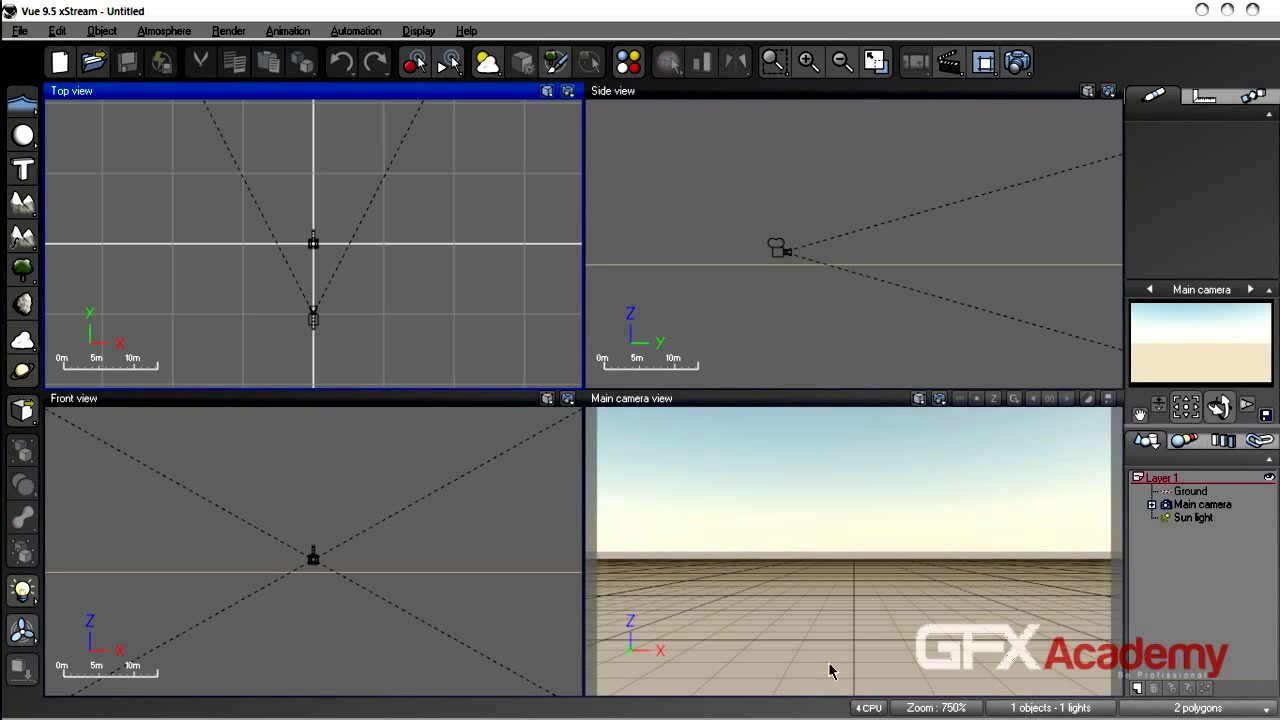
Add a procedural terrain to the scene and move it forward in the top view so it sits in front of the camera.
left_click(752, 565)
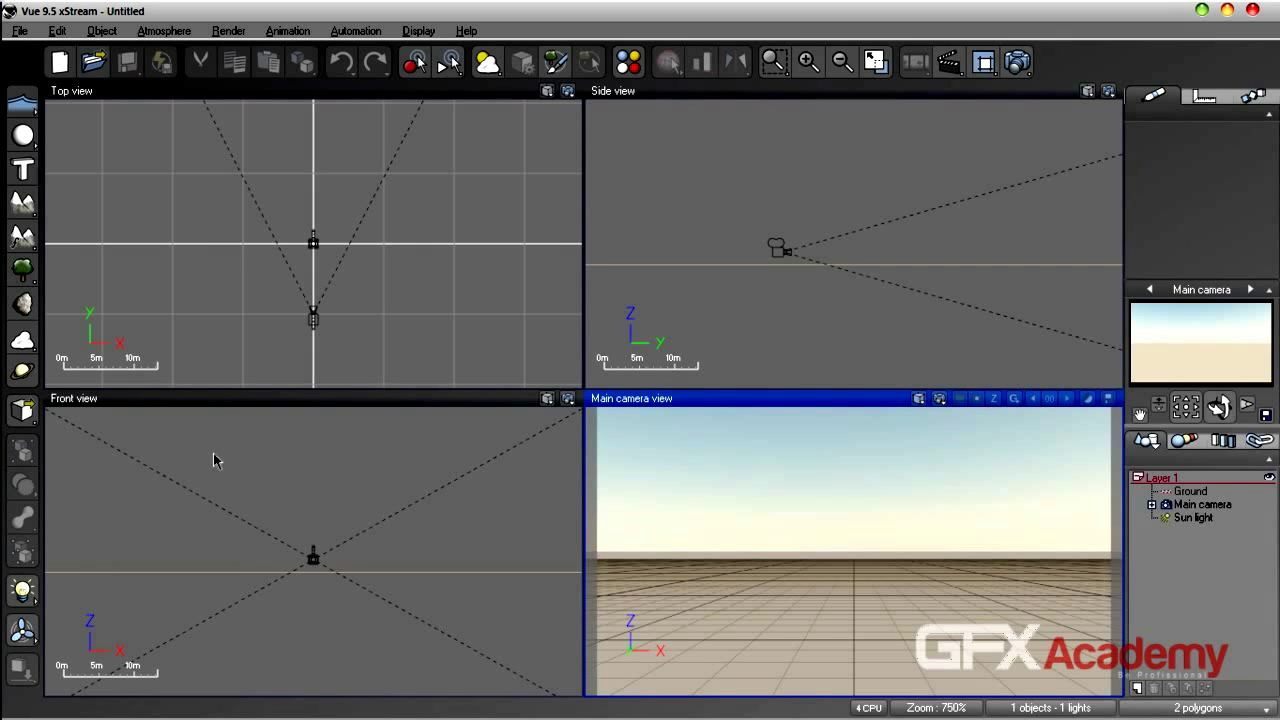
left_click(22, 240)
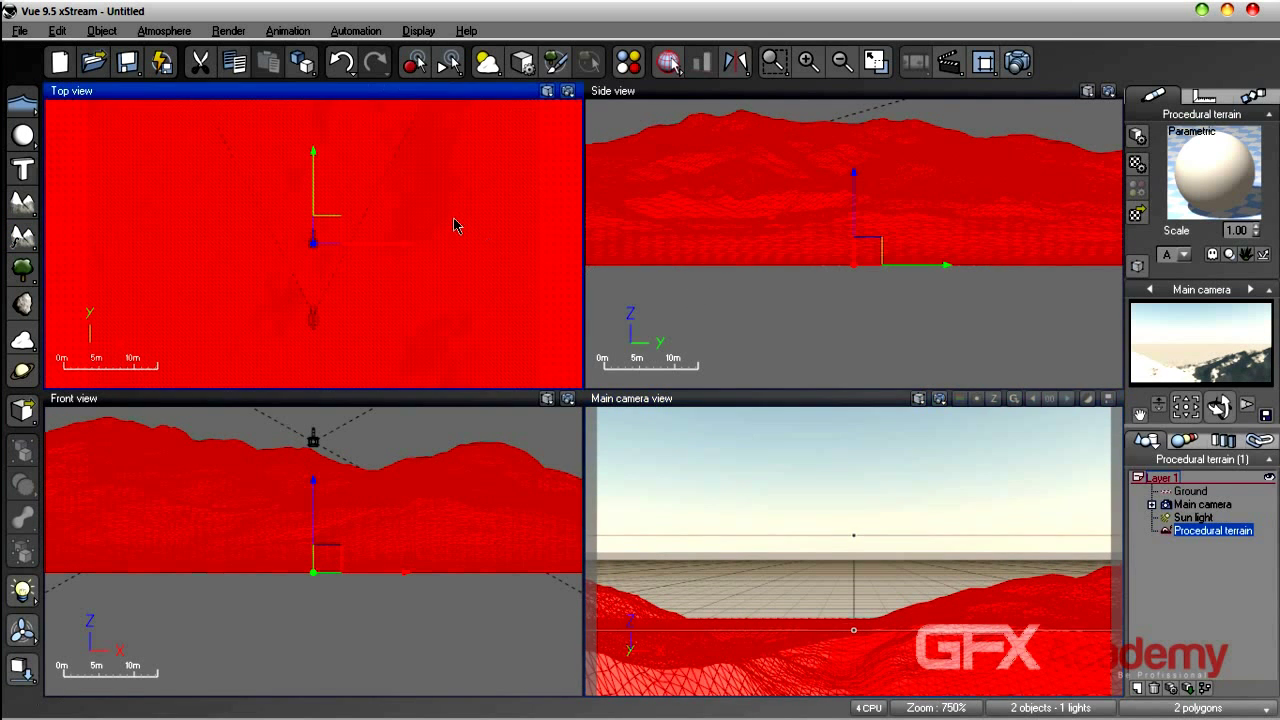
scroll(454, 223, "down", 10)
right_click_drag(515, 188, 390, 288)
left_click_drag(316, 252, 326, 154)
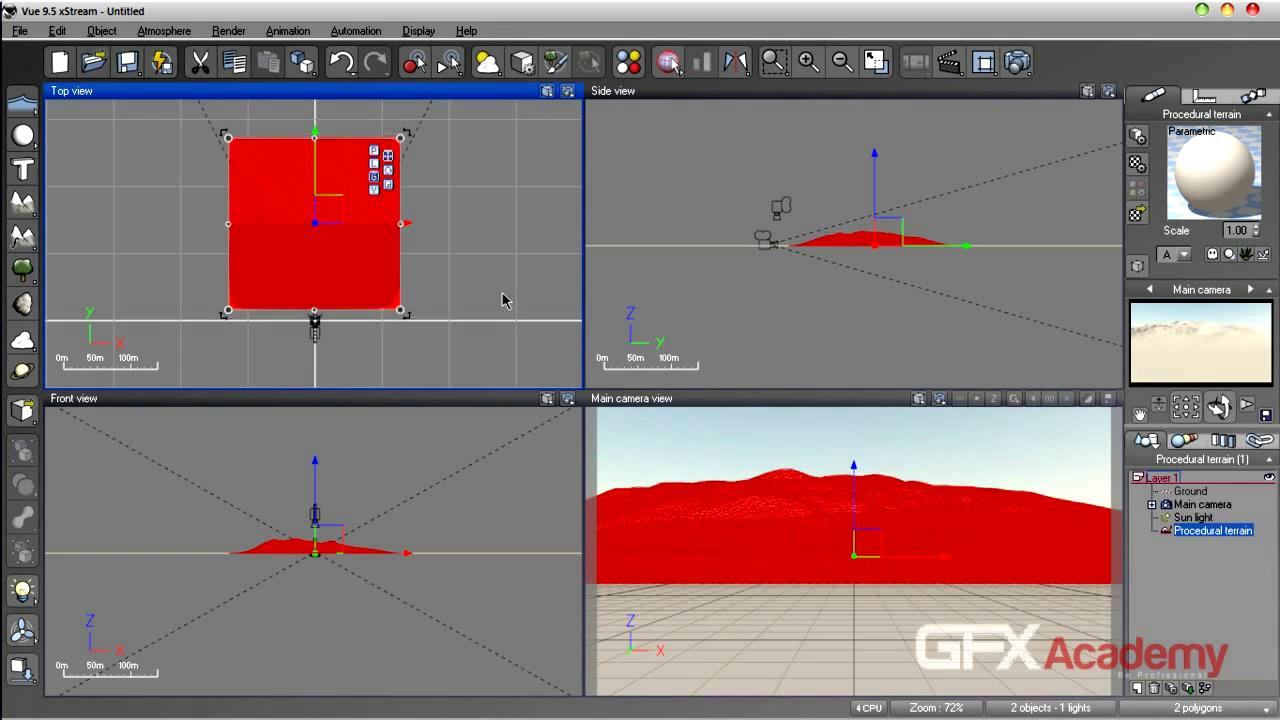
Open the procedural terrain in the Terrain Editor and close the Brush Editor to show the whole terrain preview.
double_click(302, 276)
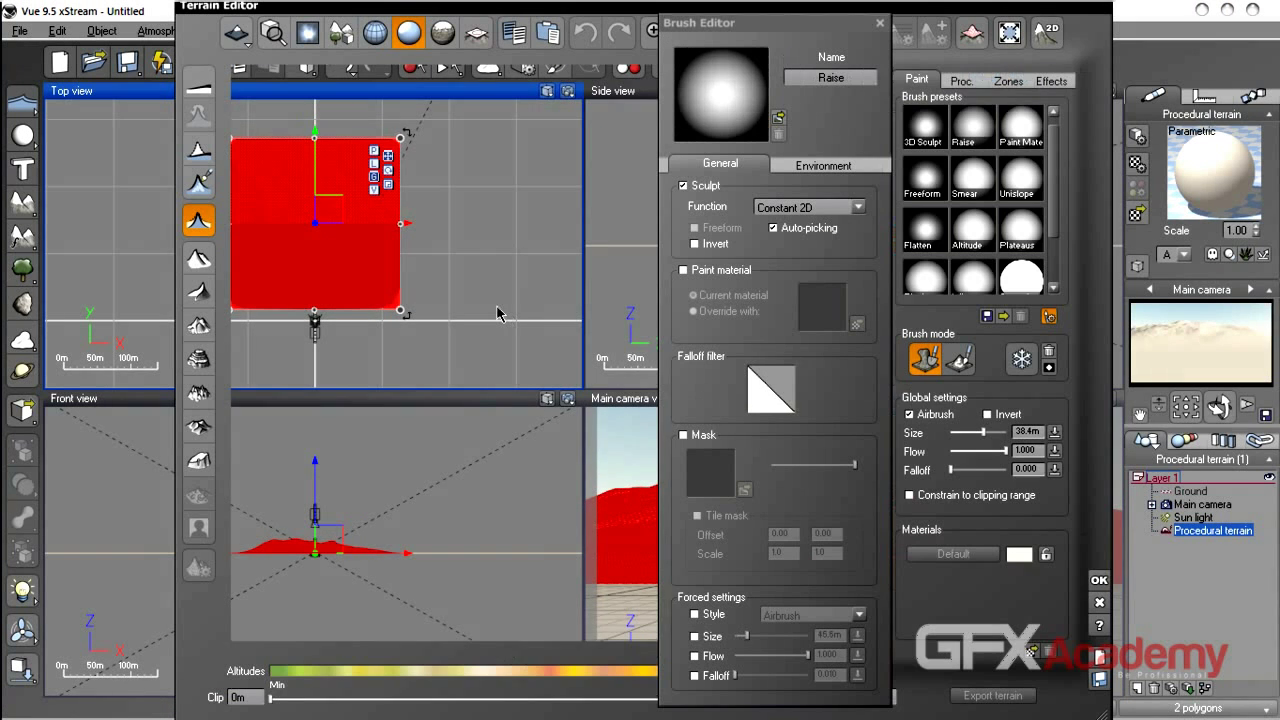
left_click(879, 24)
mouse_move(545, 437)
right_mouse_down()
mouse_move(653, 384)
mouse_move(532, 407)
mouse_move(577, 470)
right_mouse_up()
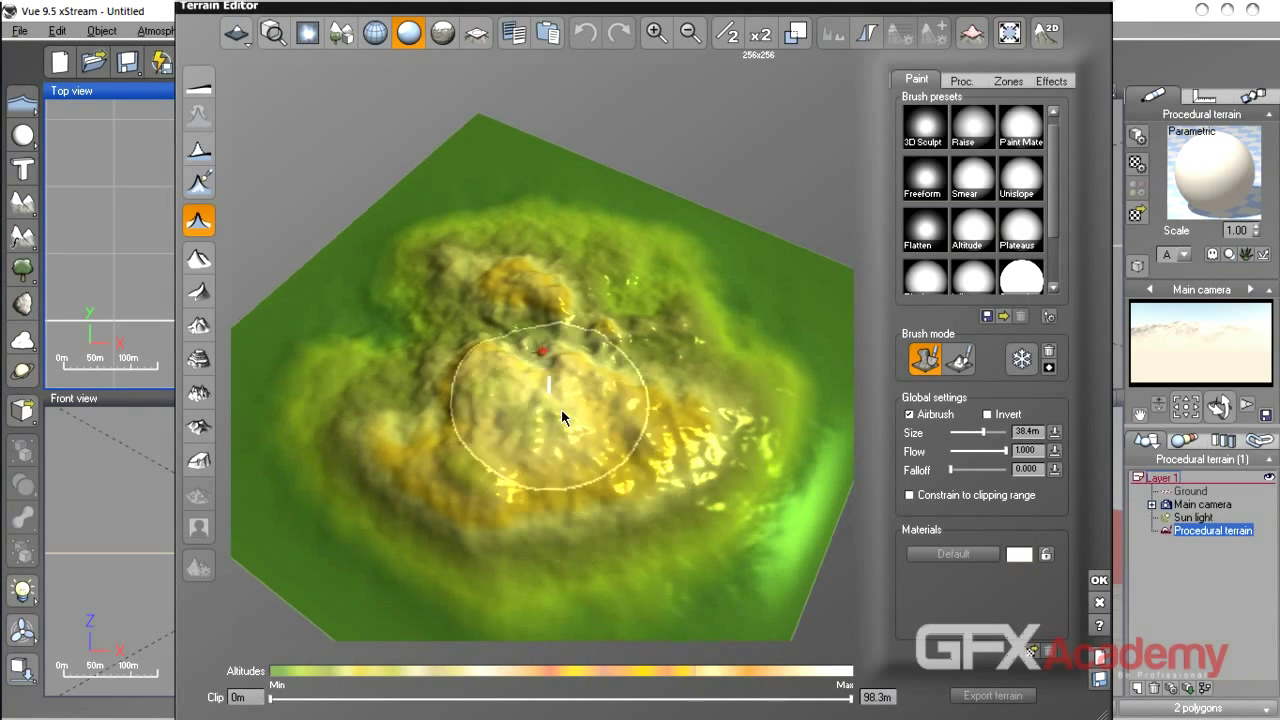
right_click_drag(636, 427, 712, 354)
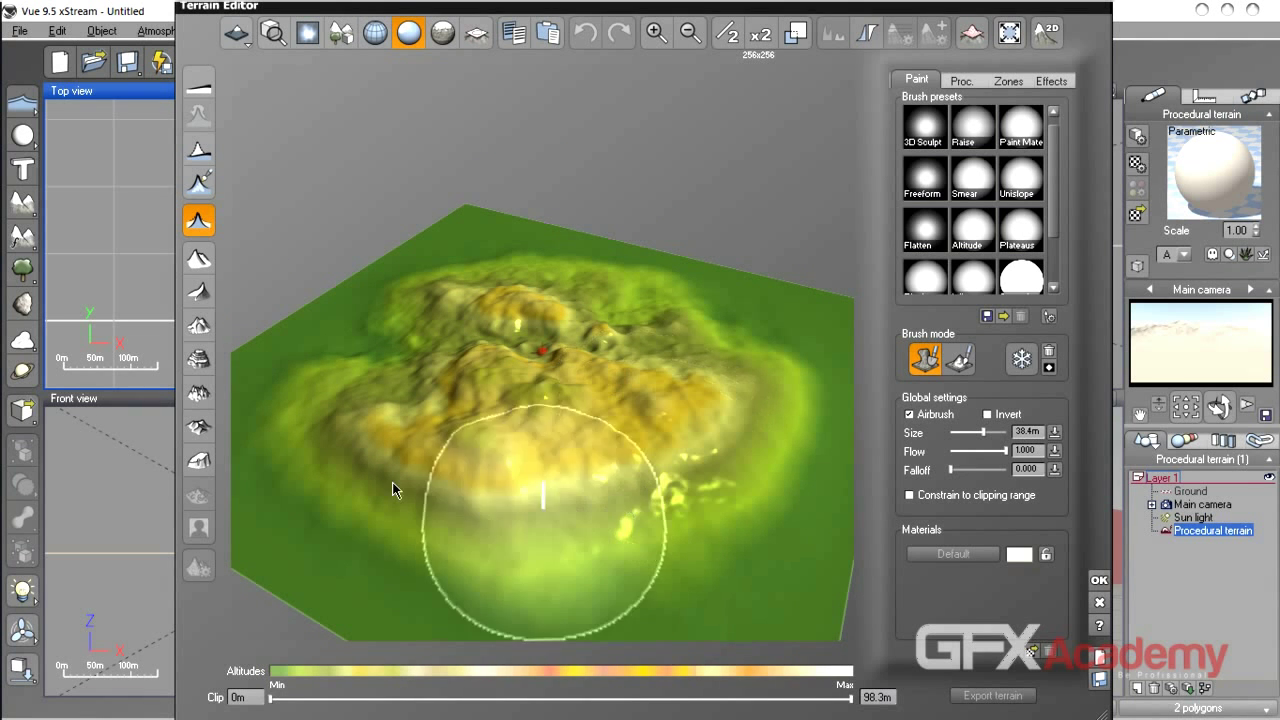
Examine the terrain's effects, zones and procedural altitude function settings, ending back at the paint brush settings.
left_click(1051, 81)
left_click(1012, 80)
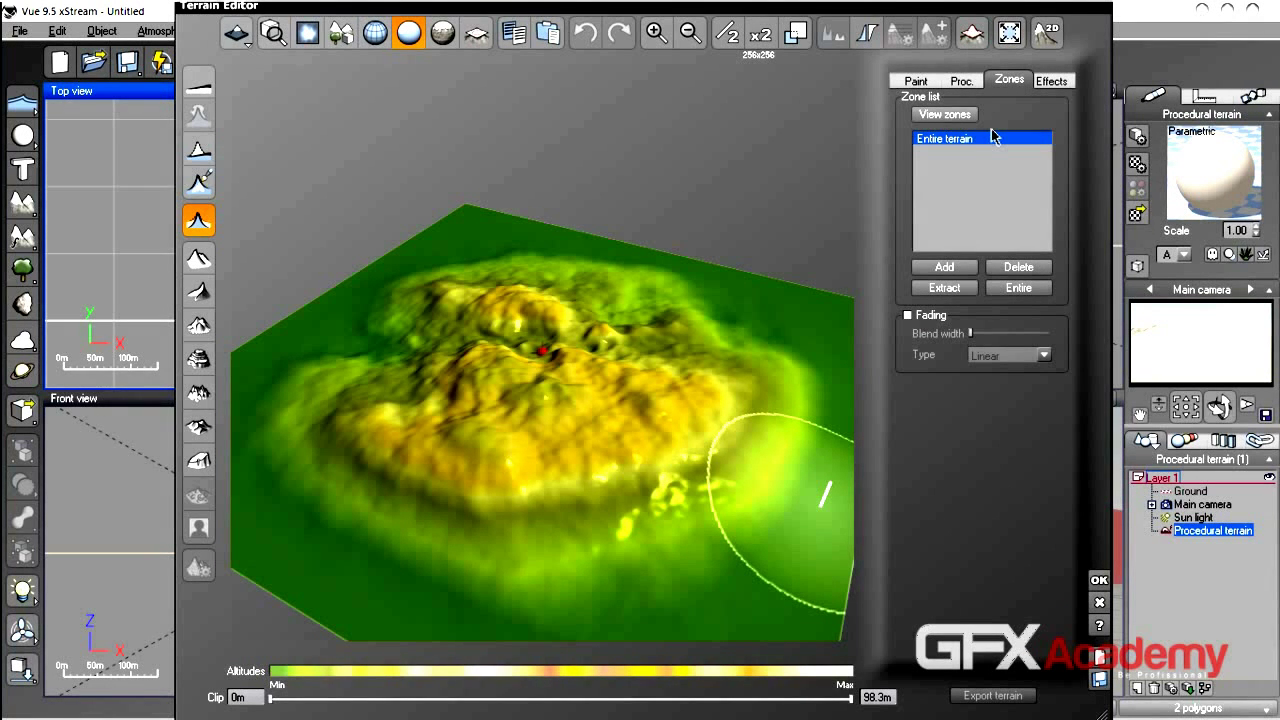
mouse_move(654, 428)
right_mouse_down()
mouse_move(598, 510)
mouse_move(584, 420)
mouse_move(607, 408)
right_mouse_up()
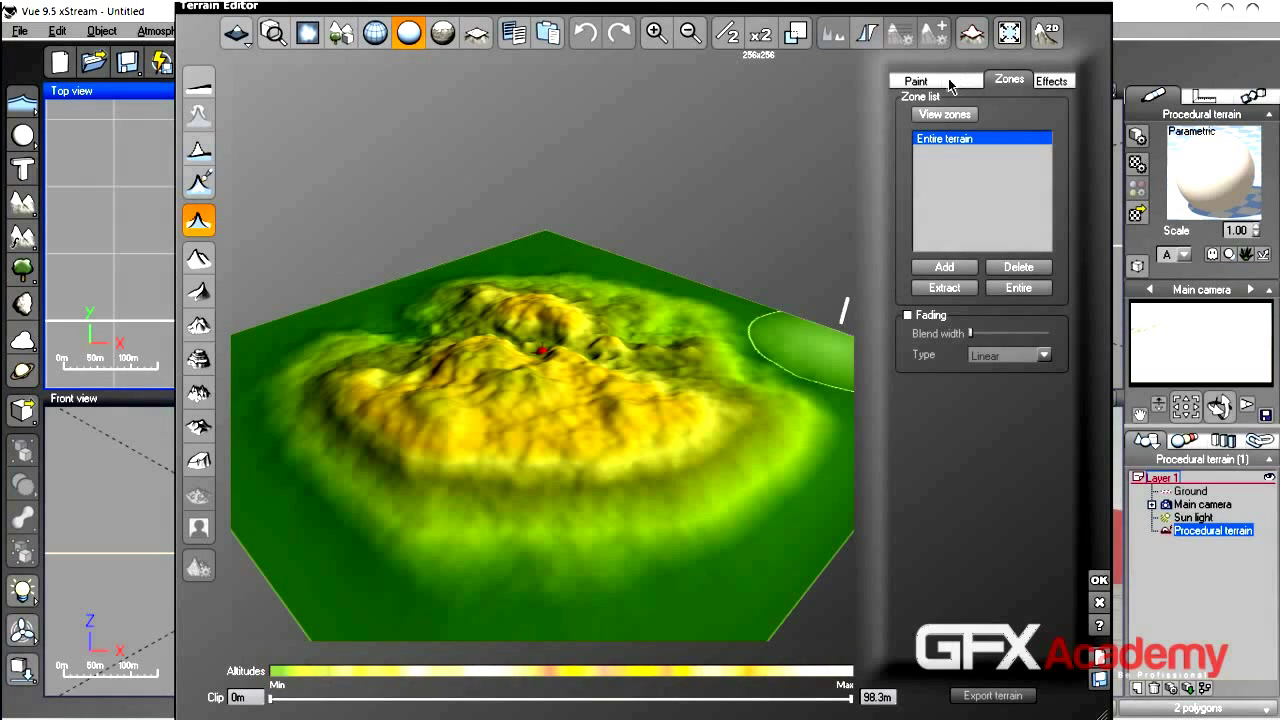
left_click(964, 82)
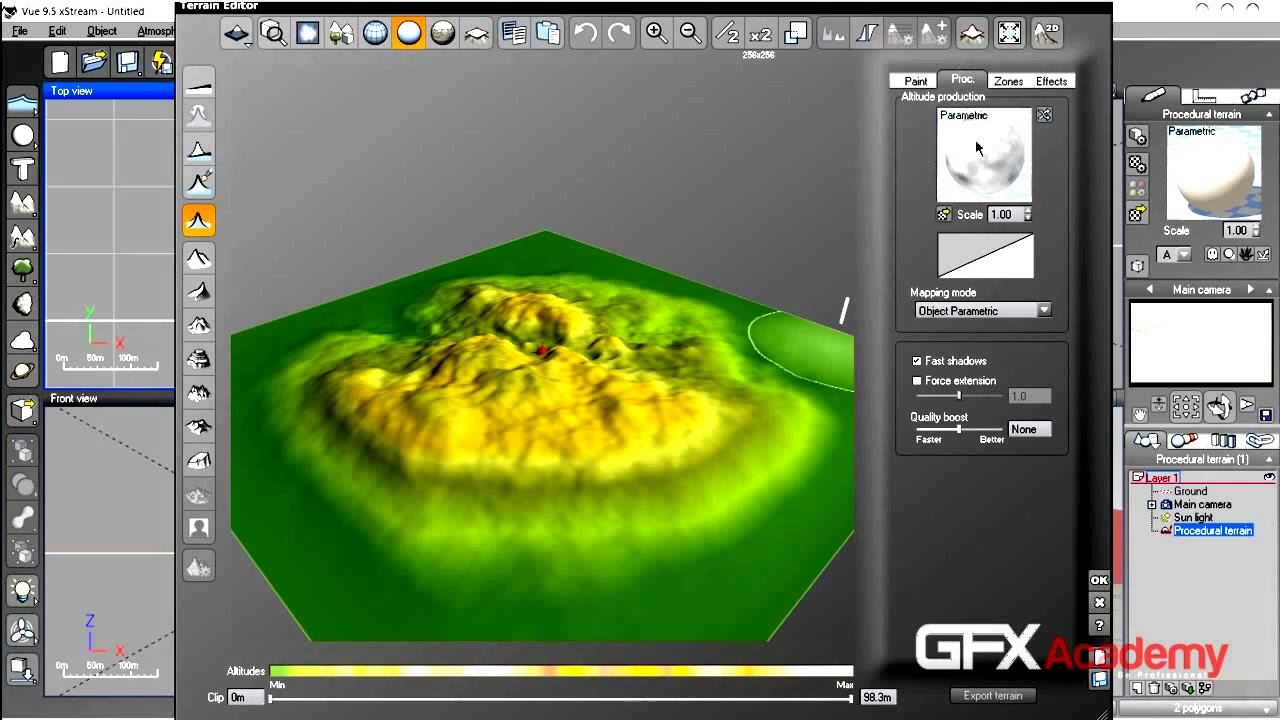
right_click(975, 158)
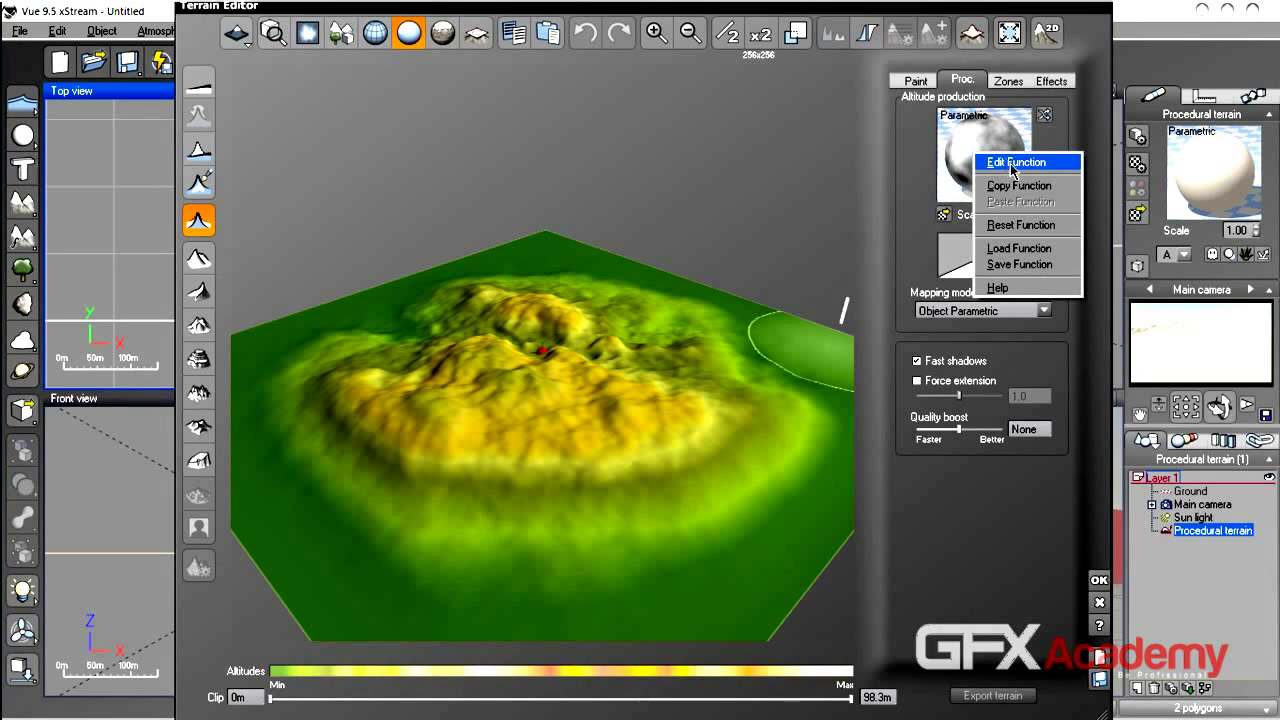
left_click(908, 205)
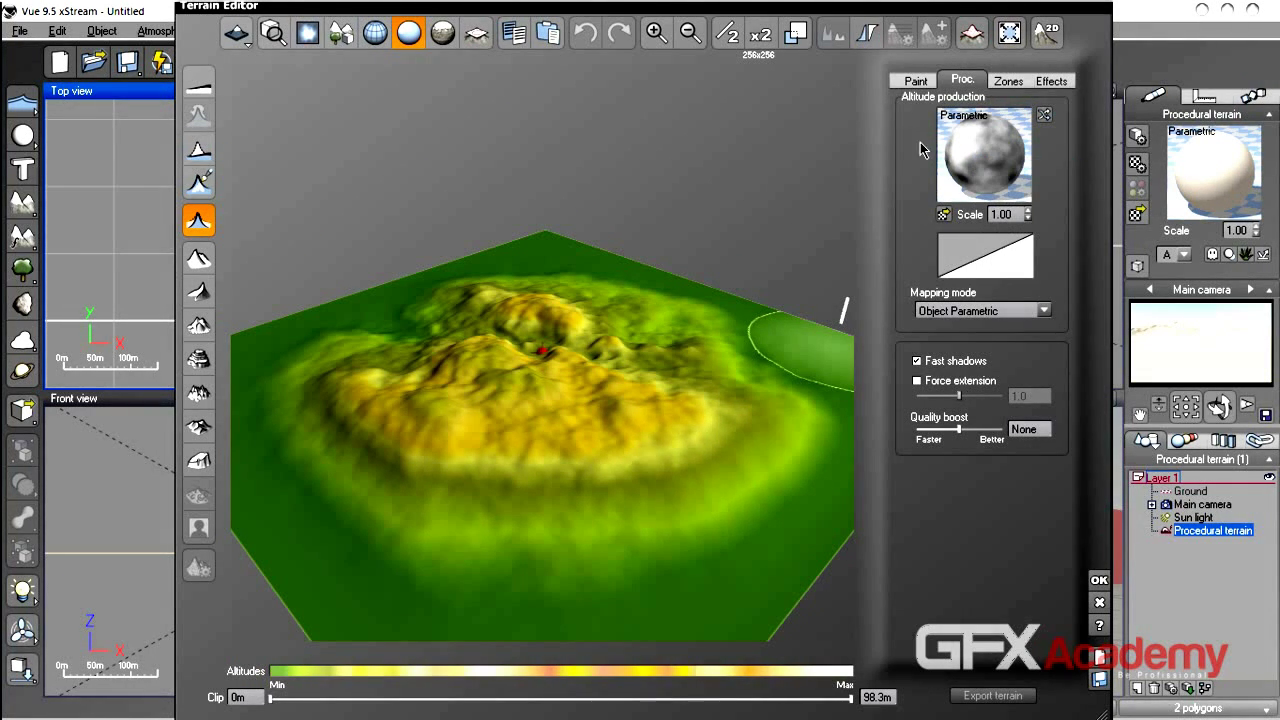
left_click(912, 82)
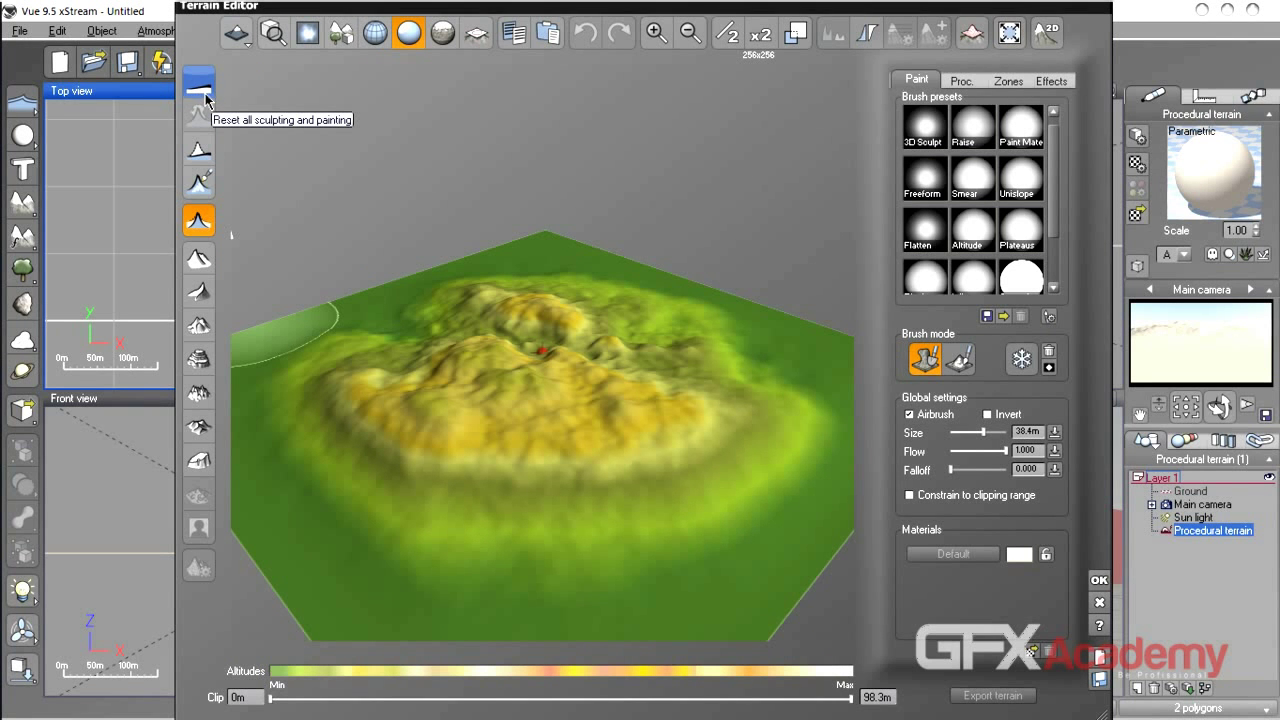
Reset all sculpting and painting on the terrain and inspect its shape from several angles.
right_click_drag(655, 373, 611, 376)
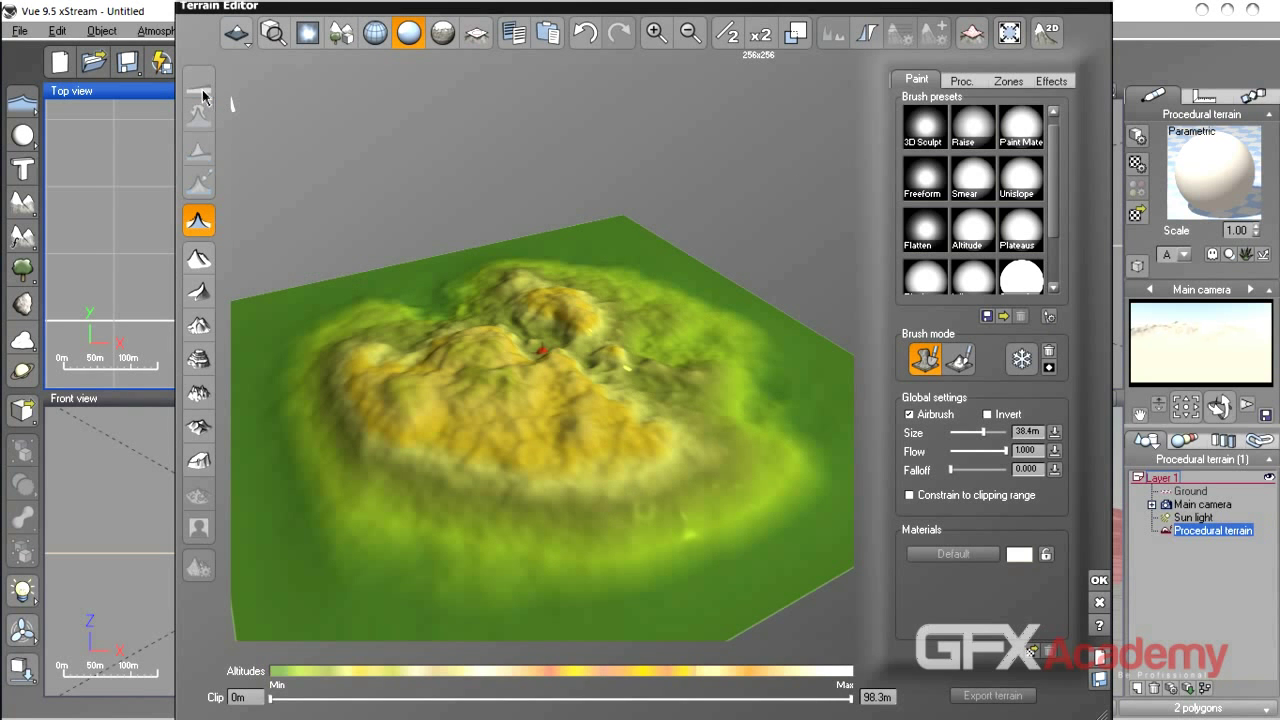
mouse_move(704, 409)
right_mouse_down()
mouse_move(529, 465)
mouse_move(722, 419)
mouse_move(704, 367)
mouse_move(595, 448)
mouse_move(614, 470)
mouse_move(680, 417)
mouse_move(667, 337)
mouse_move(691, 343)
mouse_move(574, 437)
mouse_move(663, 380)
right_mouse_up()
scroll(660, 419, "up", 2)
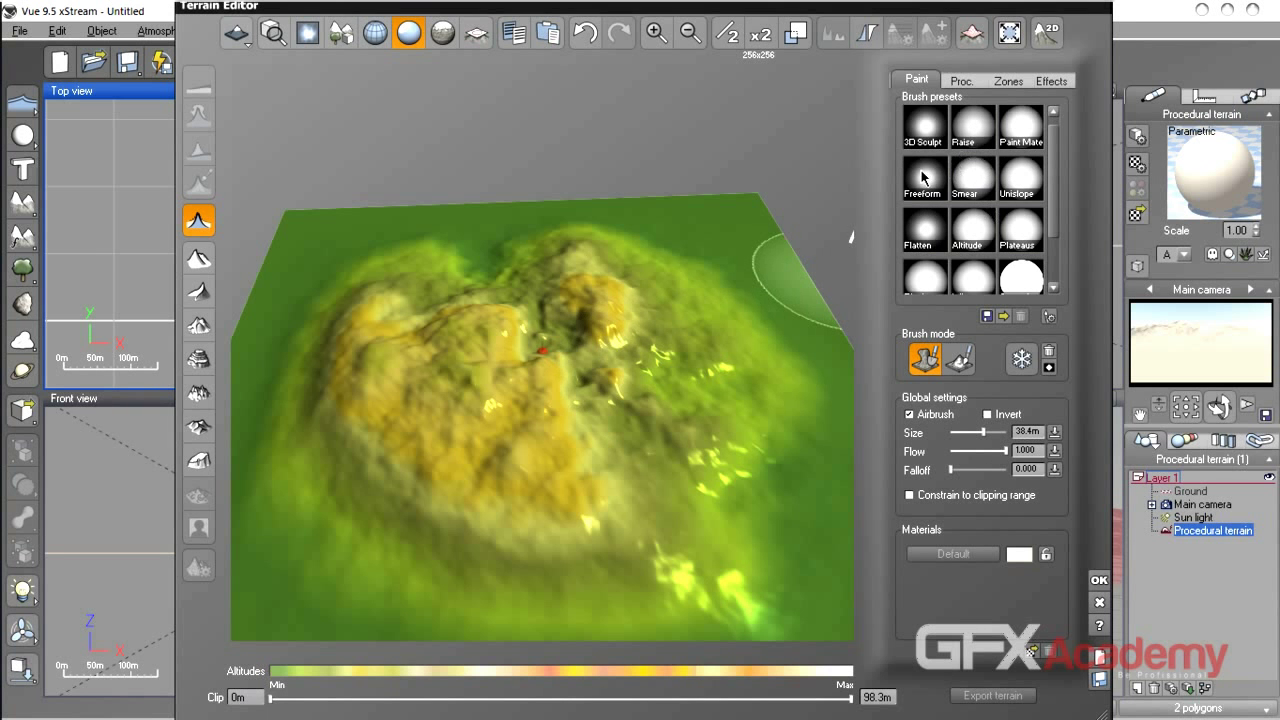
right_click_drag(459, 436, 539, 345)
mouse_move(539, 345)
left_mouse_down()
mouse_move(600, 417)
mouse_move(300, 290)
left_mouse_up()
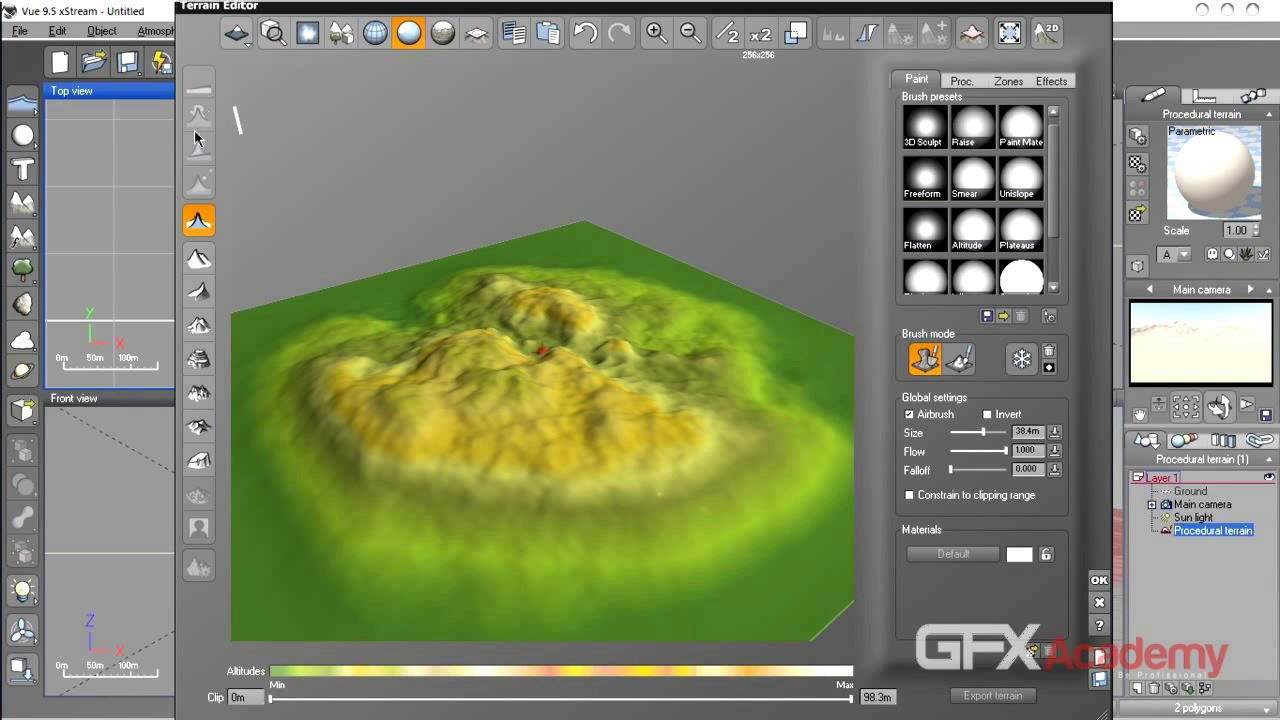
Apply the Mountain preset to the terrain and inspect the resulting slopes.
mouse_move(543, 366)
right_mouse_down()
mouse_move(496, 405)
mouse_move(529, 393)
mouse_move(561, 340)
mouse_move(509, 331)
mouse_move(582, 348)
mouse_move(499, 355)
right_mouse_up()
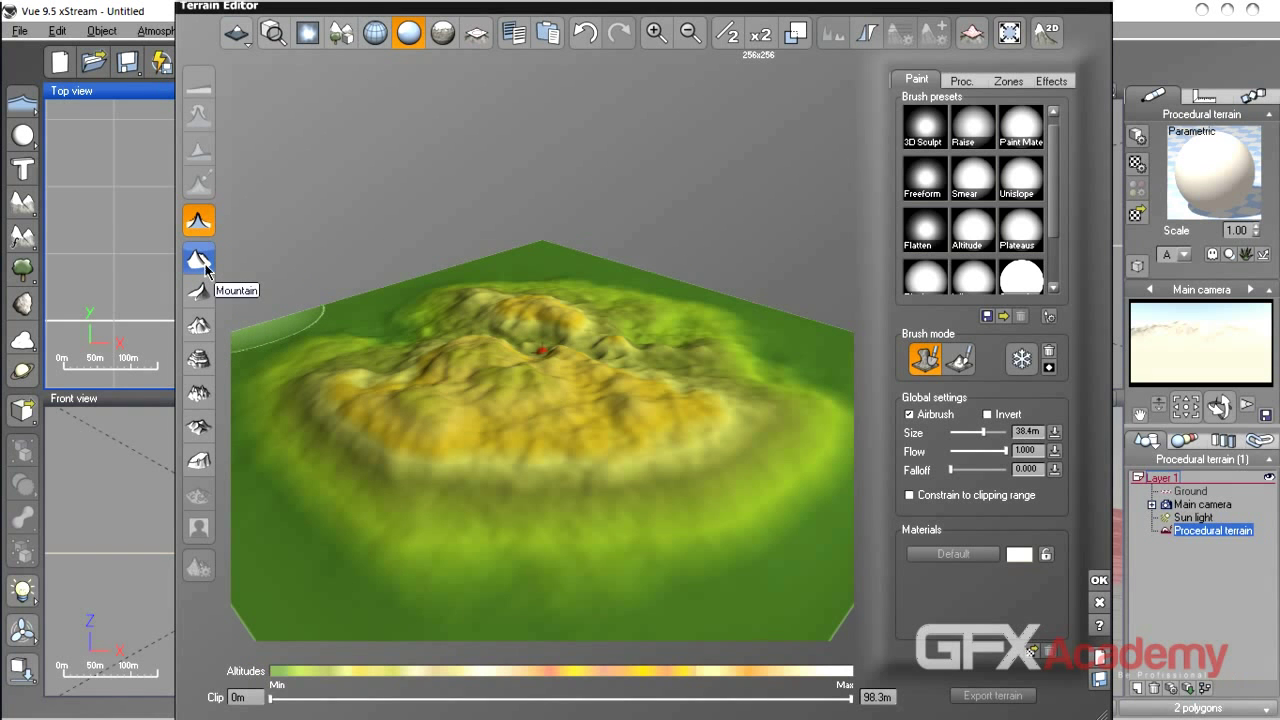
mouse_move(271, 329)
right_mouse_down()
mouse_move(457, 400)
mouse_move(540, 483)
mouse_move(572, 468)
mouse_move(609, 371)
mouse_move(371, 429)
right_mouse_up()
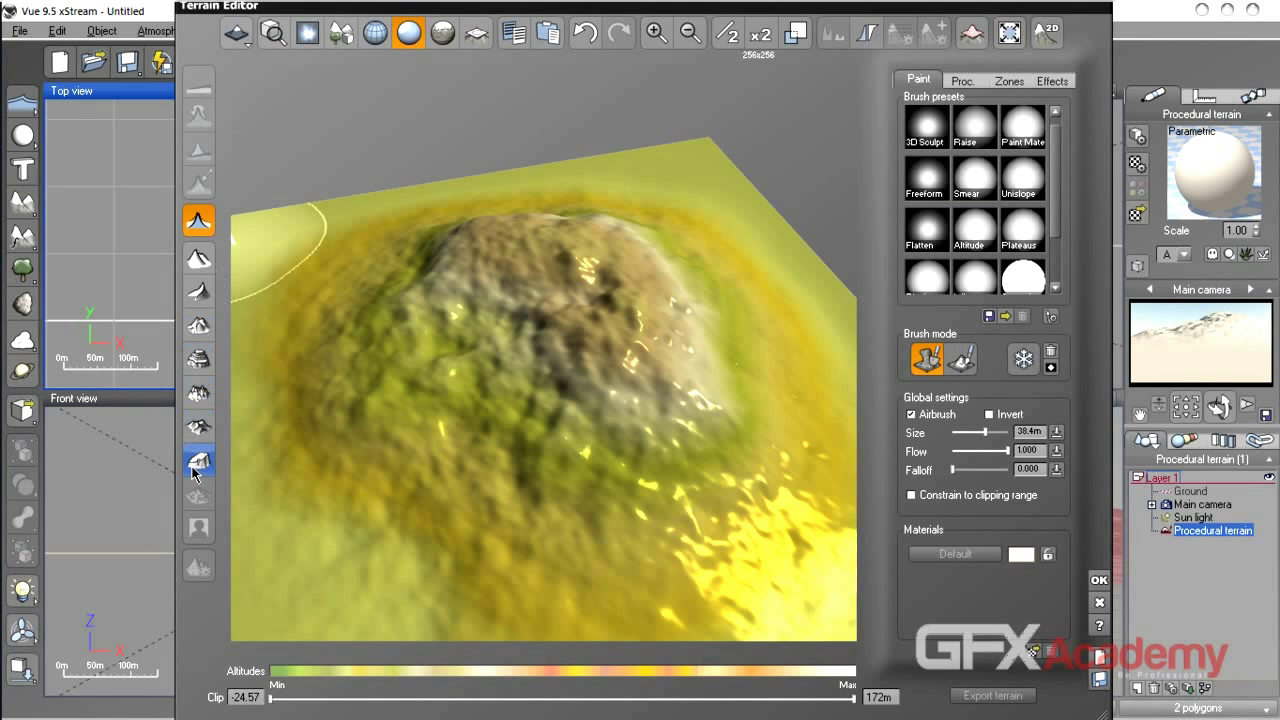
mouse_move(619, 476)
right_mouse_down()
mouse_move(551, 337)
mouse_move(743, 283)
mouse_move(658, 421)
mouse_move(742, 331)
right_mouse_up()
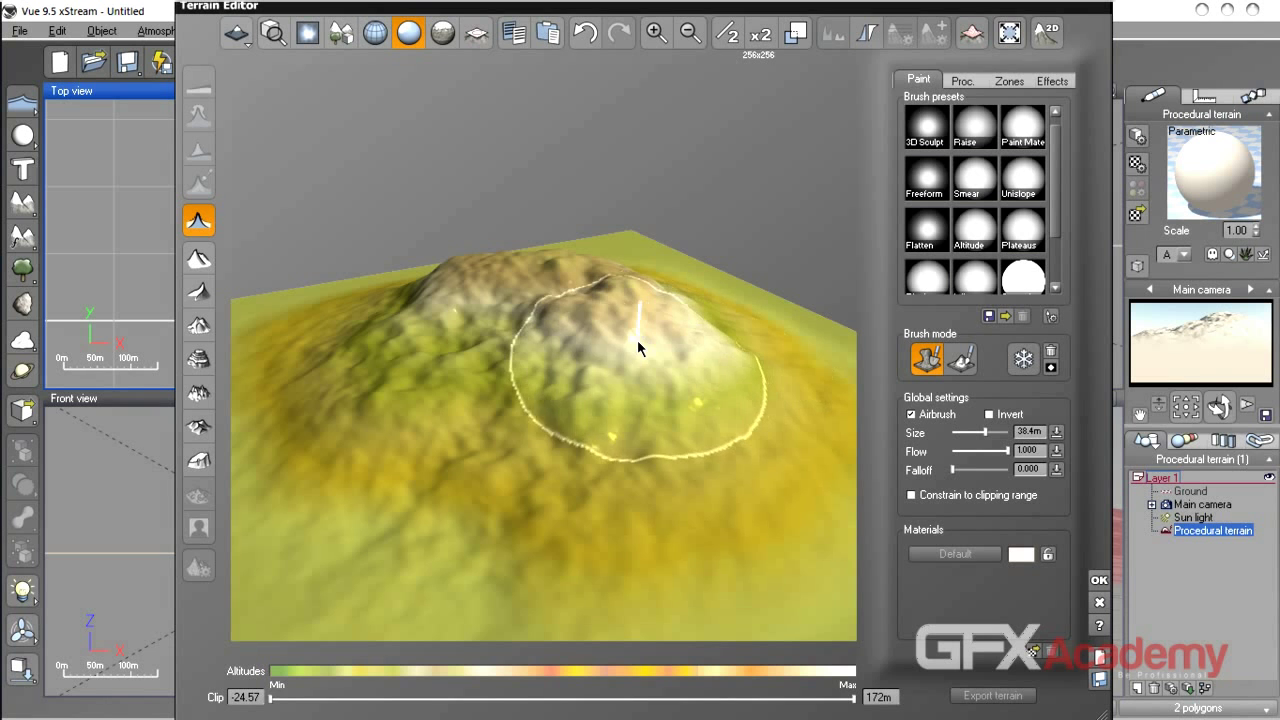
Try the peak, Eroded and canyon presets on the terrain, and turn off its procedural altitudes.
left_click(204, 301)
right_click_drag(540, 384, 575, 273)
left_click(200, 332)
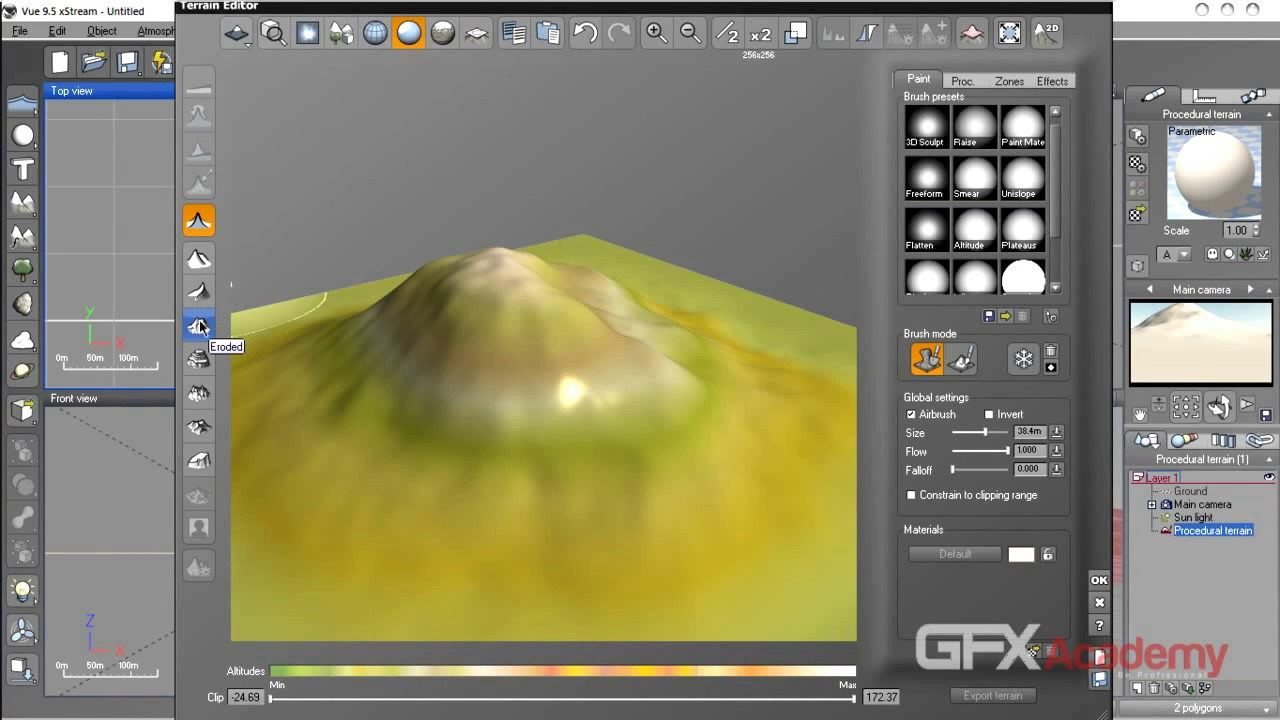
left_click(195, 360)
mouse_move(500, 385)
right_mouse_down()
mouse_move(416, 352)
mouse_move(647, 412)
mouse_move(629, 400)
mouse_move(651, 366)
mouse_move(551, 446)
right_mouse_up()
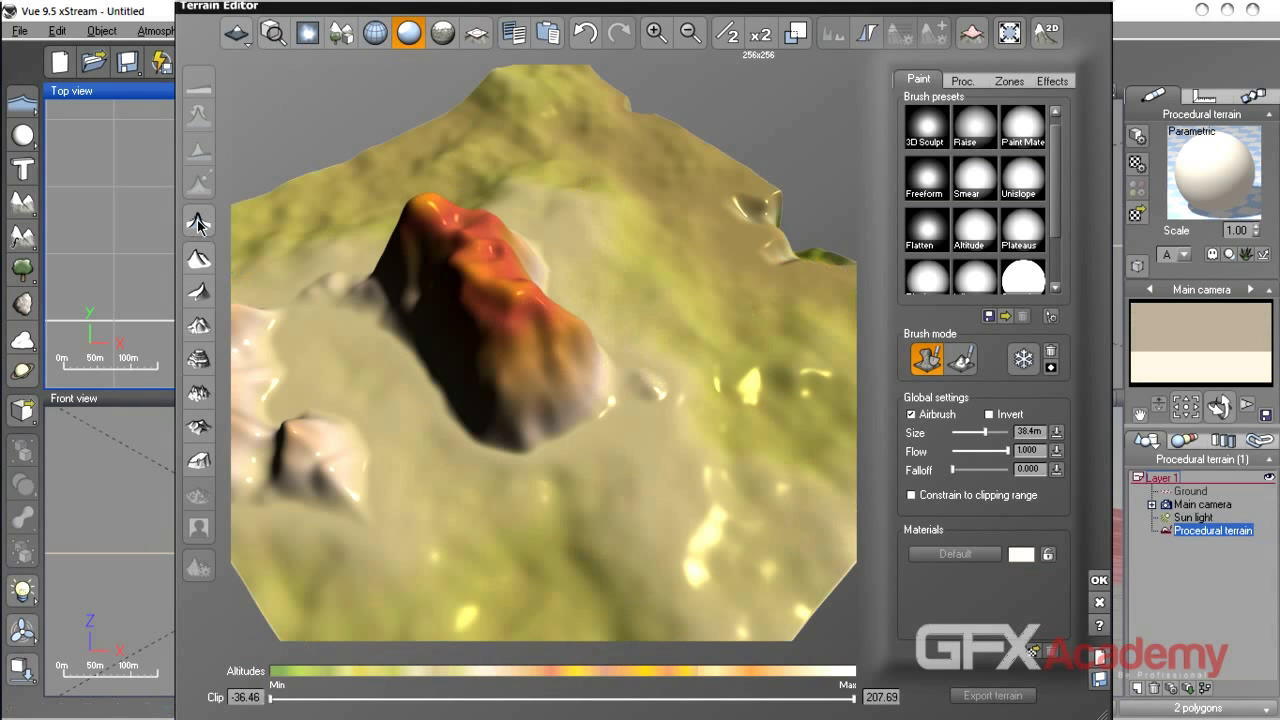
mouse_move(512, 339)
right_mouse_down()
mouse_move(691, 305)
mouse_move(511, 366)
right_mouse_up()
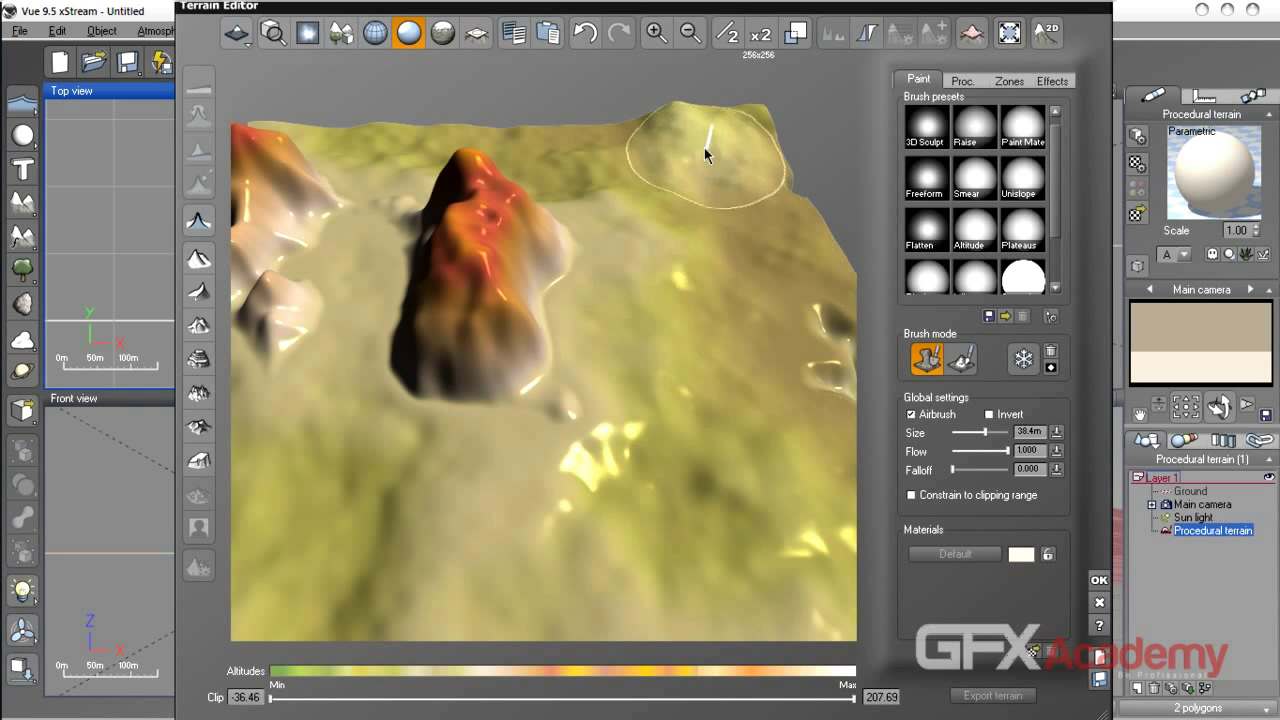
mouse_move(392, 285)
right_mouse_down()
mouse_move(717, 374)
mouse_move(742, 394)
mouse_move(715, 412)
right_mouse_up()
mouse_move(648, 446)
right_mouse_down()
mouse_move(424, 492)
mouse_move(393, 520)
right_mouse_up()
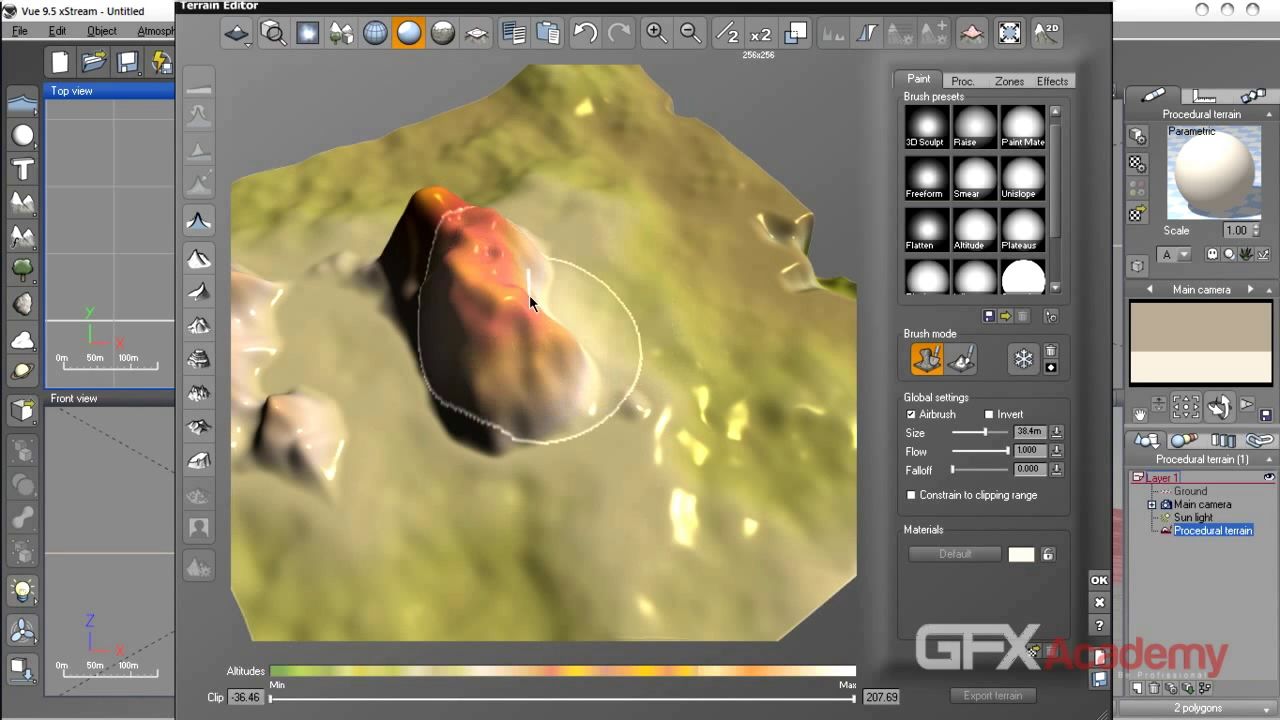
Undo the trial preset changes back to the Mountain terrain.
left_click(586, 36)
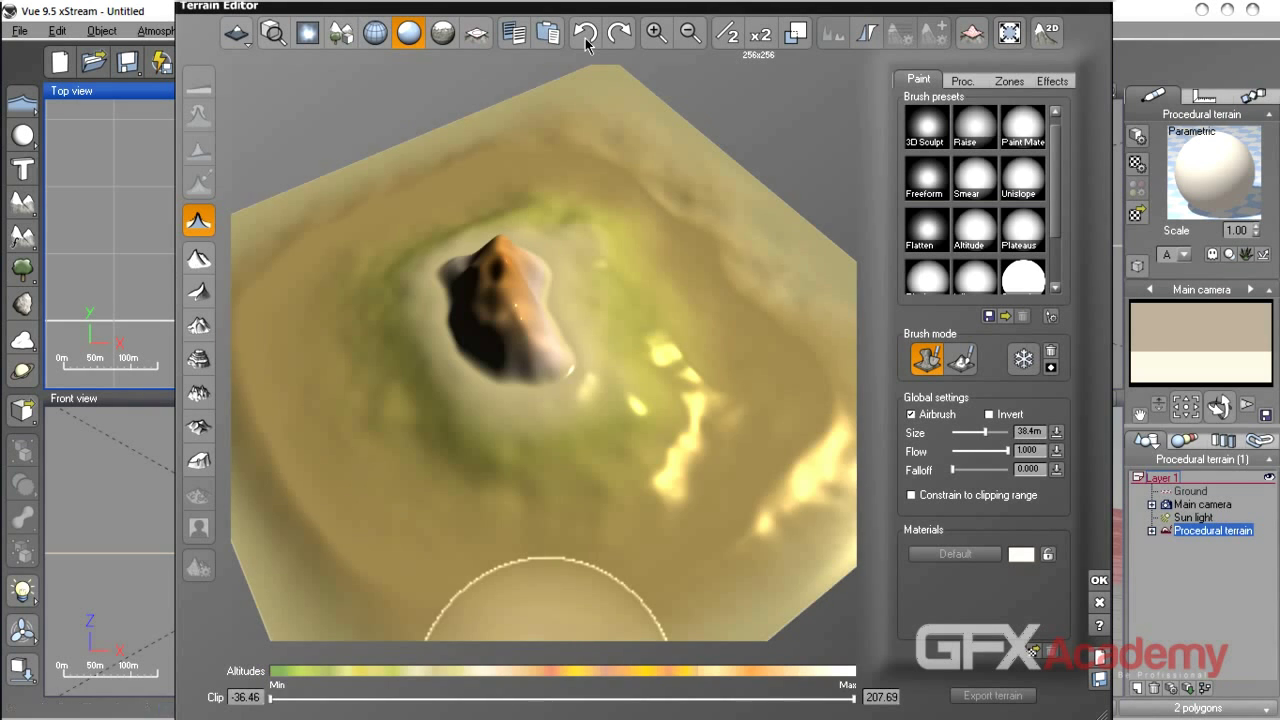
left_click(586, 38)
left_click(586, 38)
right_click_drag(622, 330, 616, 240)
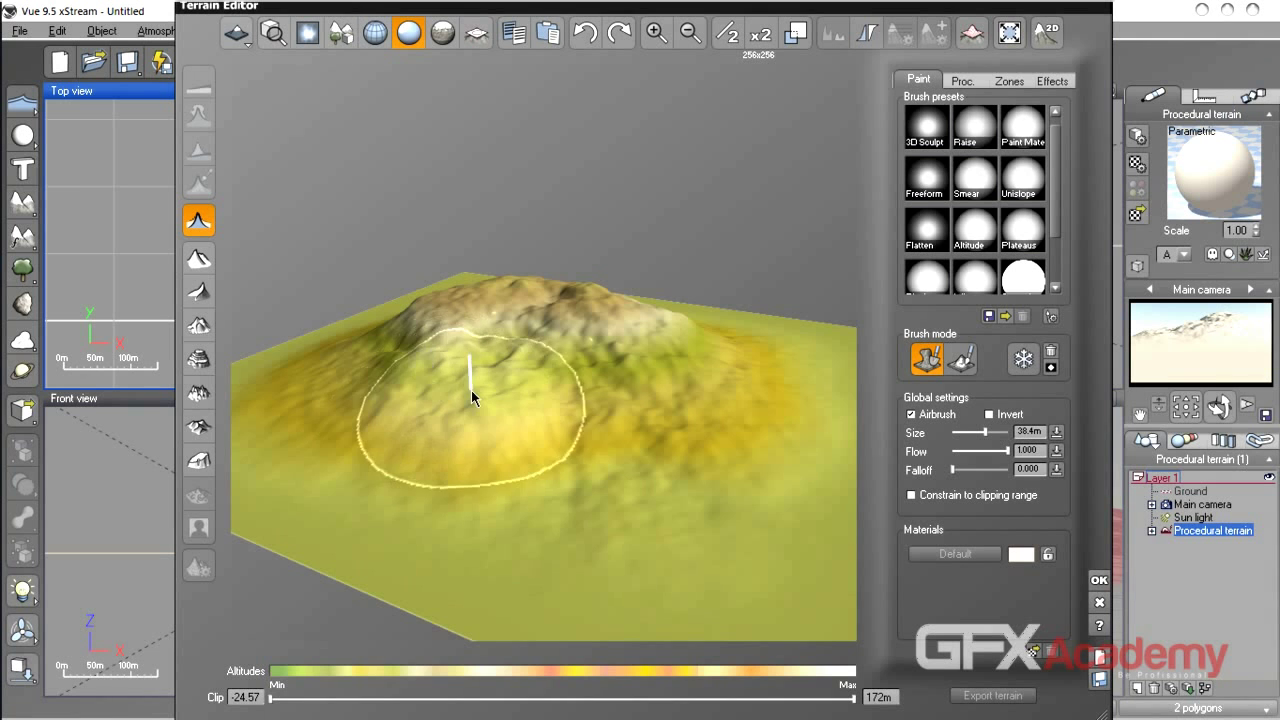
Try the canyon preset on the mountain terrain, inspect its cliffs, and undo it.
left_click(203, 366)
right_click_drag(628, 390, 197, 365)
mouse_move(431, 288)
right_mouse_down()
mouse_move(329, 451)
mouse_move(380, 506)
right_mouse_up()
left_click_drag(557, 378, 594, 341)
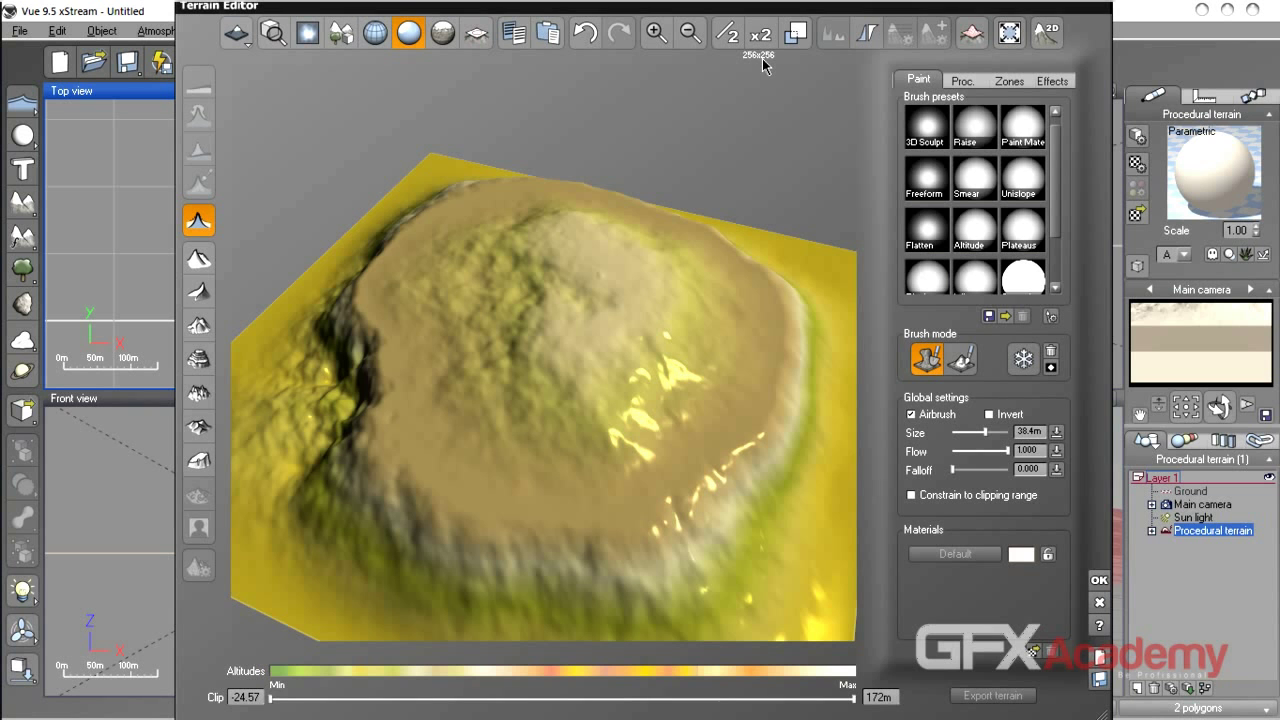
left_click(587, 40)
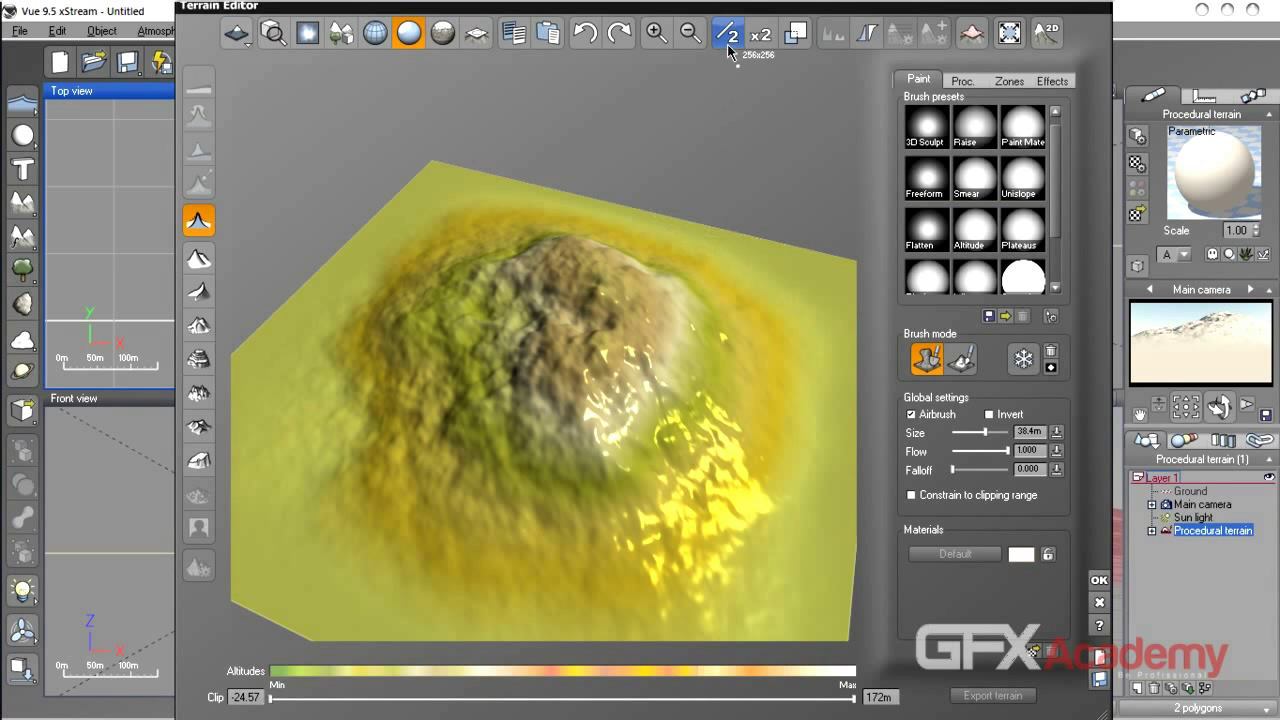
Double the terrain resolution twice to 1024x1024.
left_click(760, 40)
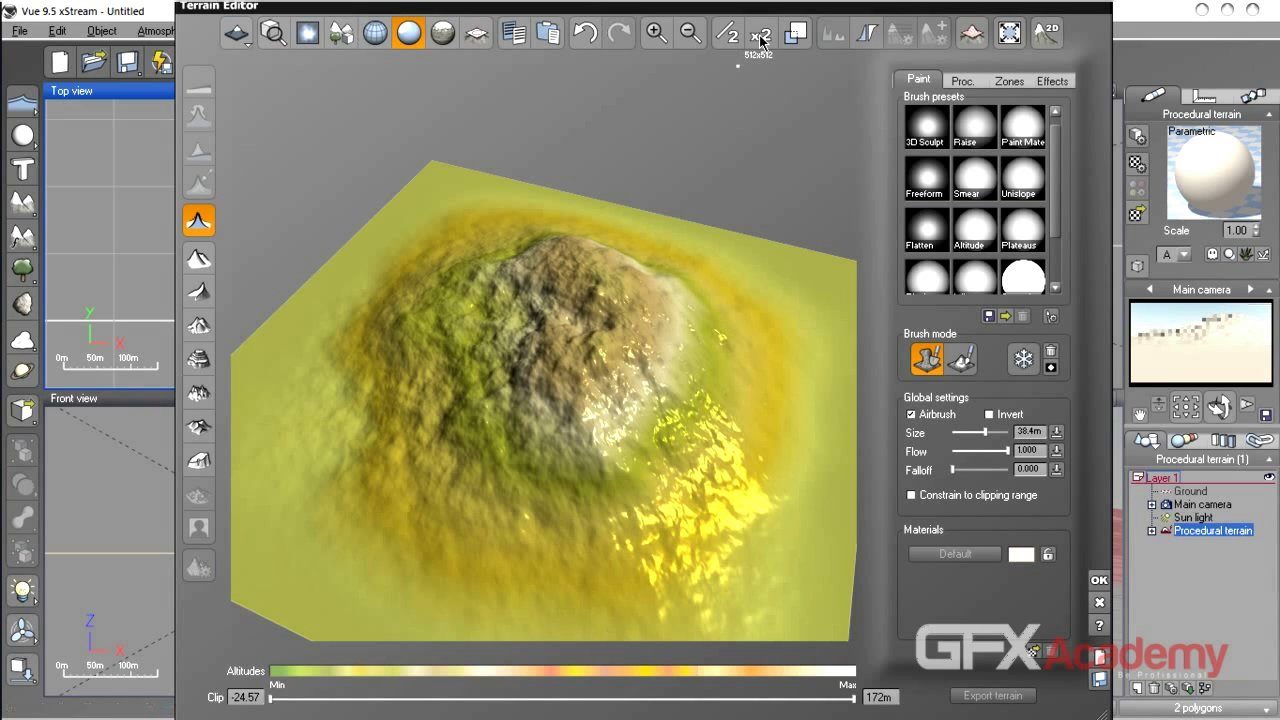
left_click(760, 40)
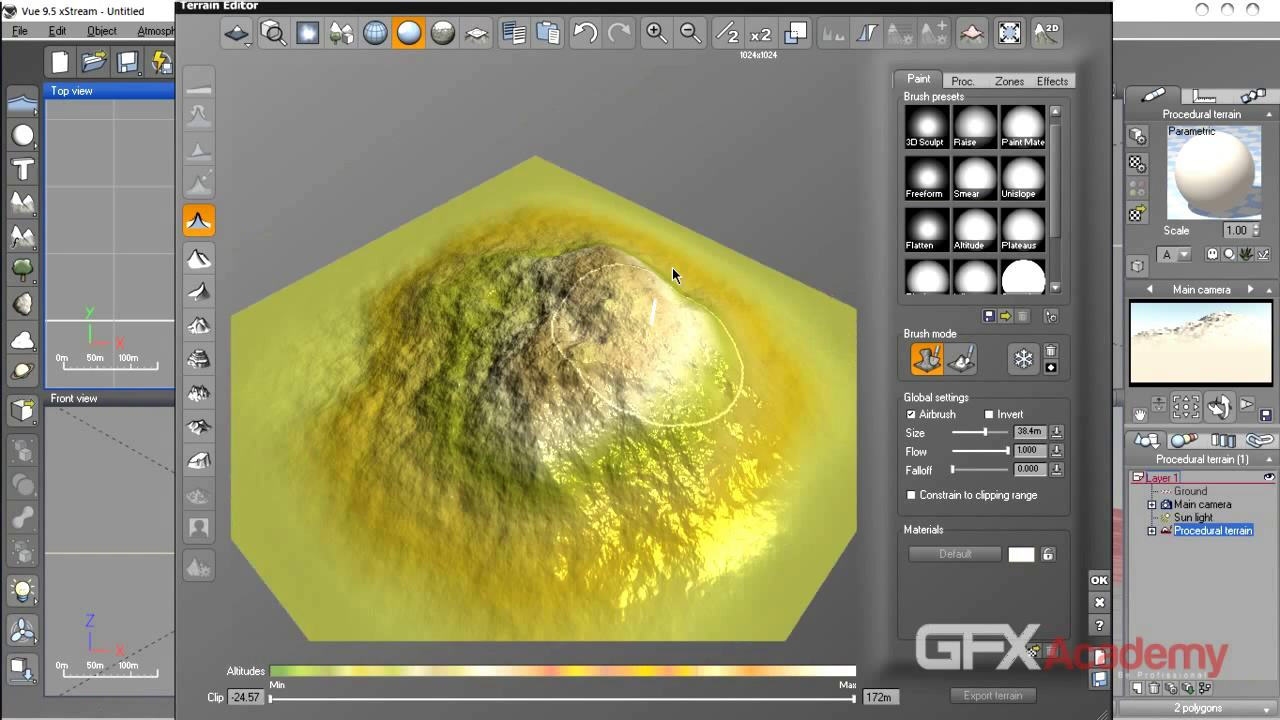
right_click_drag(672, 267, 678, 233)
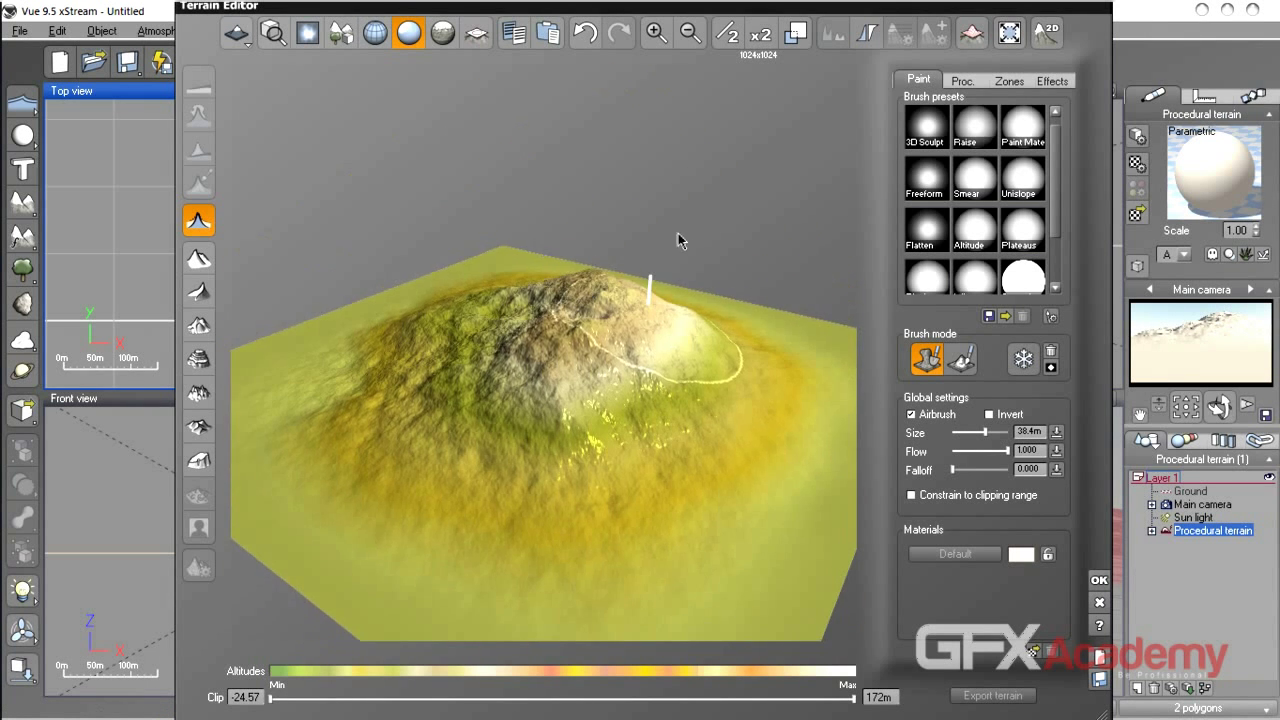
Apply the canyon preset to the high-resolution mountain terrain and inspect the detail of its cliffs up close.
left_click(199, 360)
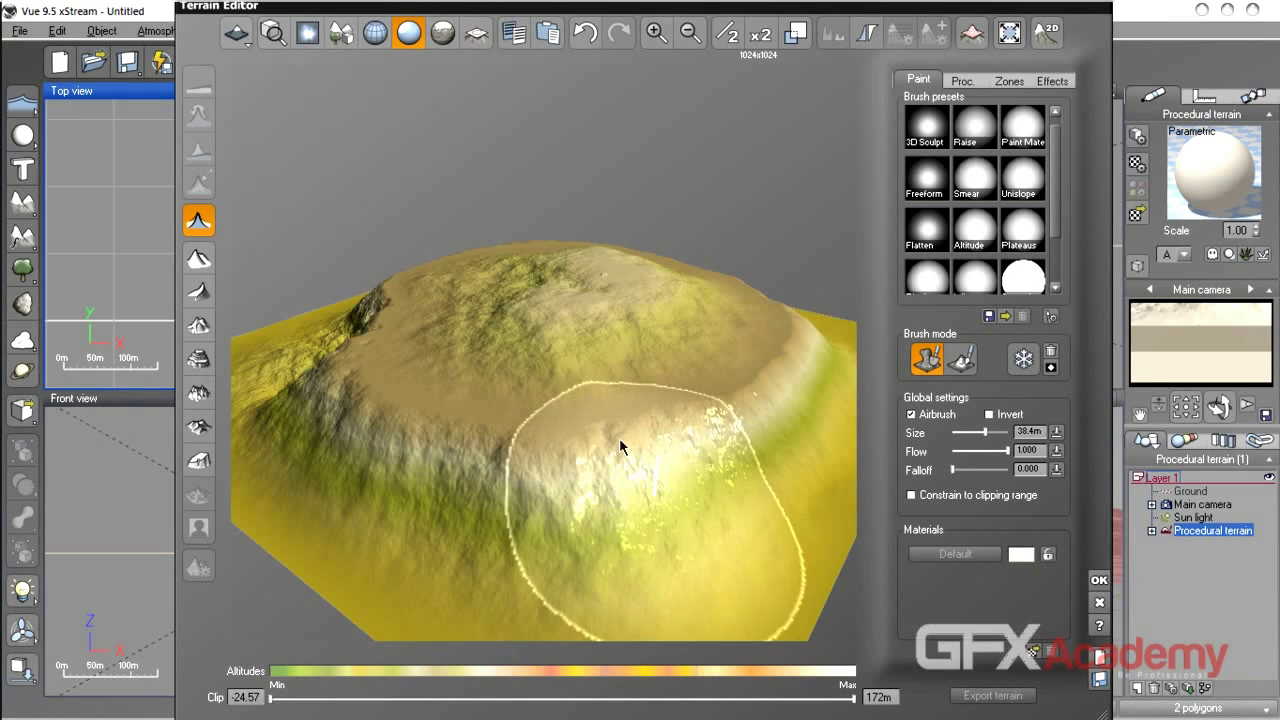
mouse_move(422, 416)
right_mouse_down()
mouse_move(331, 423)
mouse_move(334, 437)
mouse_move(491, 463)
mouse_move(755, 417)
mouse_move(822, 392)
mouse_move(516, 399)
mouse_move(609, 384)
mouse_move(613, 370)
right_mouse_up()
scroll(613, 370, "up", 6)
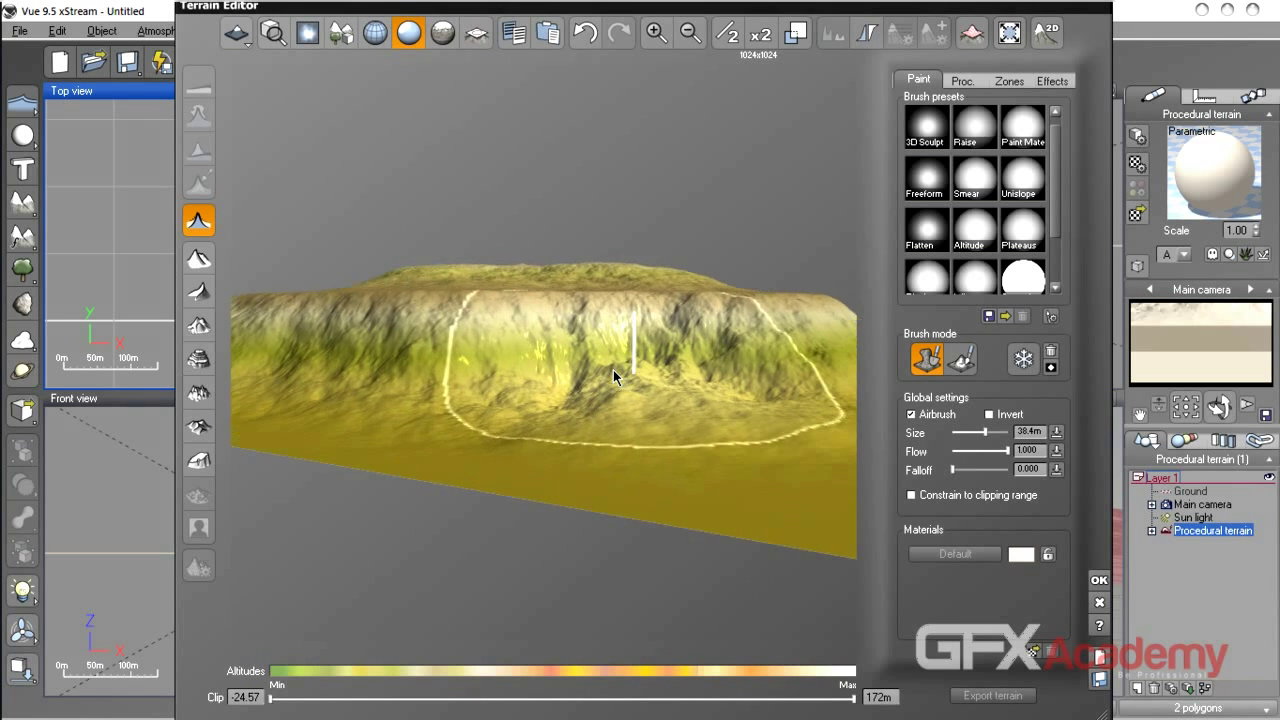
mouse_move(539, 353)
right_mouse_down()
mouse_move(591, 397)
mouse_move(607, 389)
mouse_move(582, 380)
right_mouse_up()
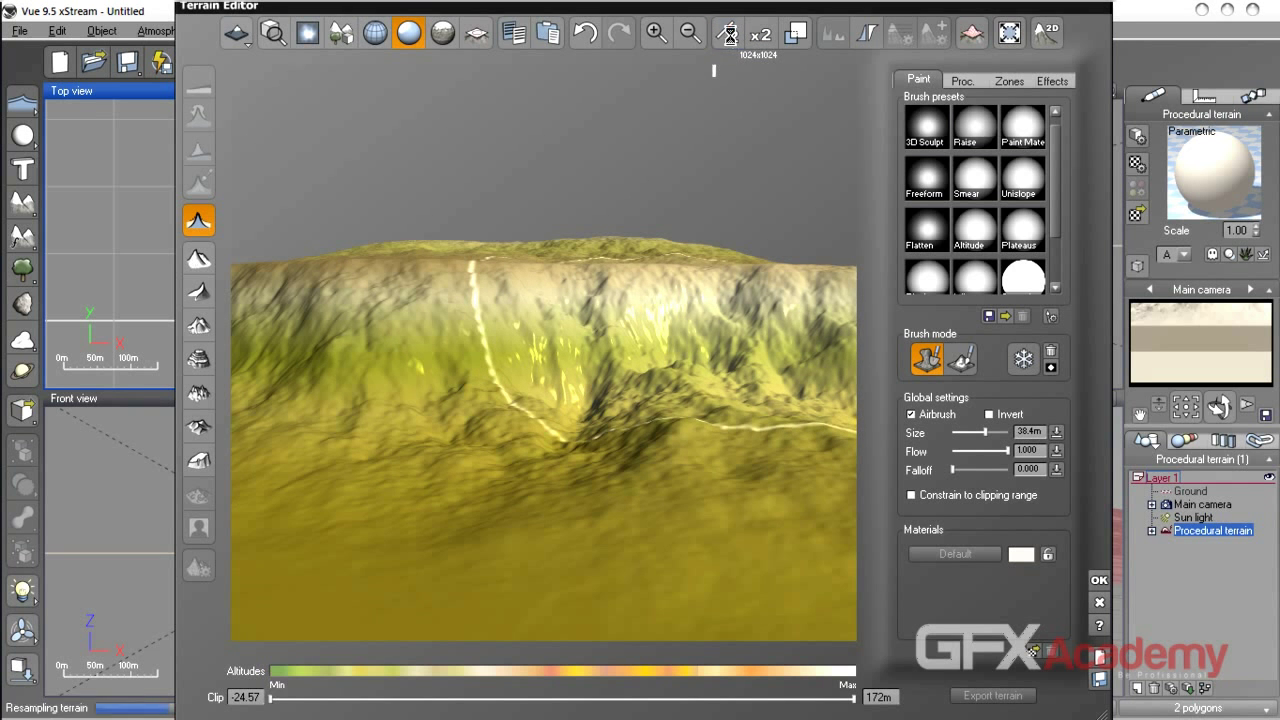
Halve the terrain resolution twice to 256x256 and view the whole canyon terrain.
left_click(731, 39)
mouse_move(672, 302)
right_mouse_down()
mouse_move(648, 341)
mouse_move(524, 363)
mouse_move(469, 389)
mouse_move(721, 318)
mouse_move(691, 354)
mouse_move(582, 349)
mouse_move(579, 363)
mouse_move(427, 379)
mouse_move(635, 413)
mouse_move(614, 451)
right_mouse_up()
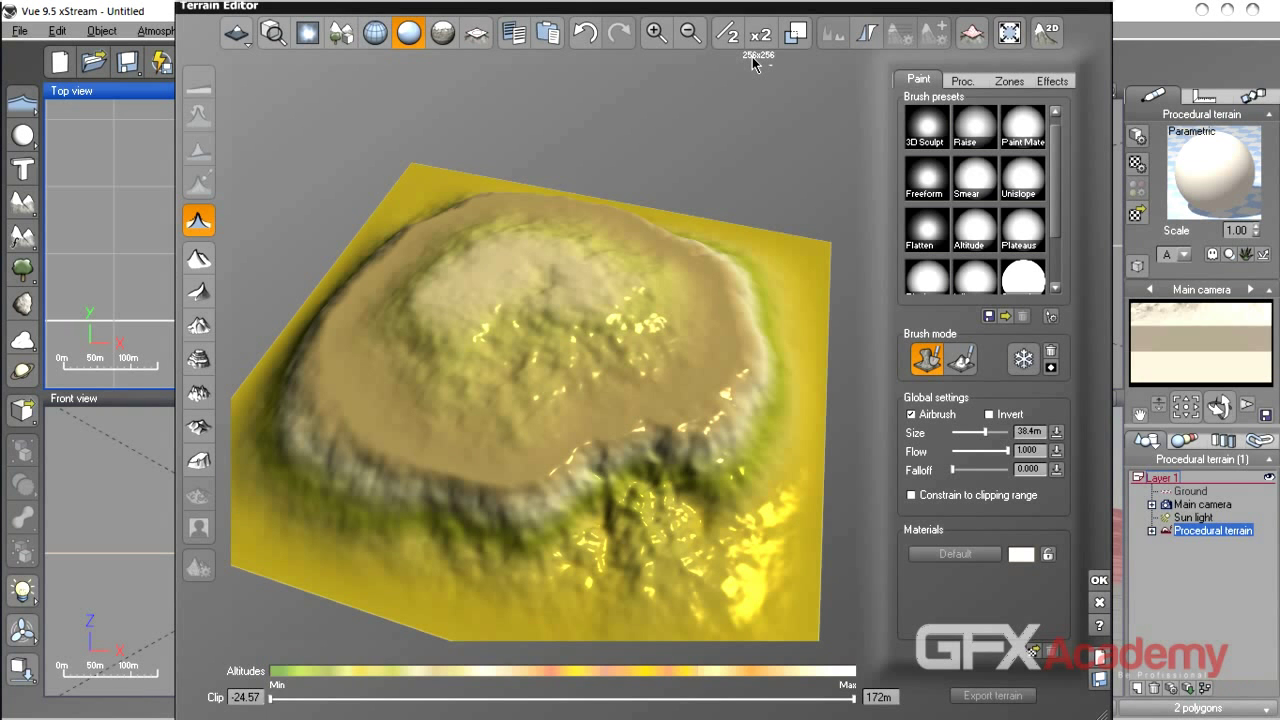
mouse_move(546, 325)
right_mouse_down()
mouse_move(491, 349)
mouse_move(537, 289)
mouse_move(513, 356)
right_mouse_up()
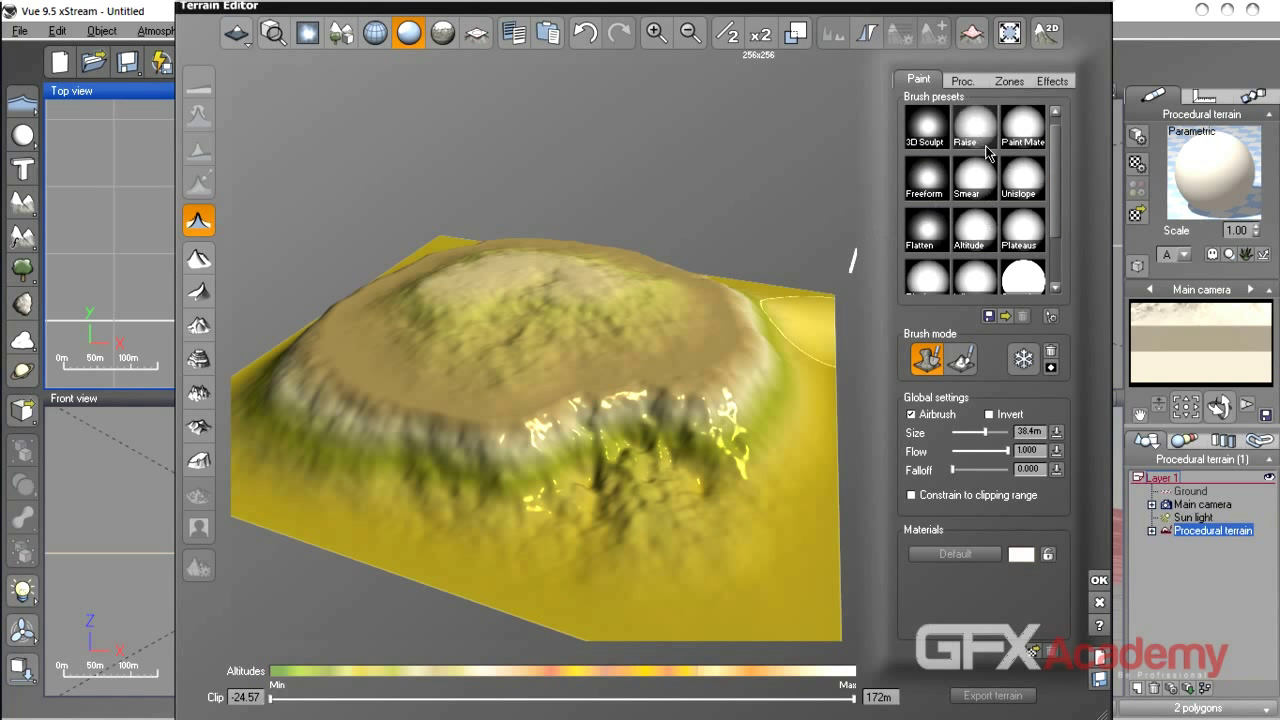
right_click_drag(752, 364, 709, 402)
left_click_drag(1057, 156, 1056, 149)
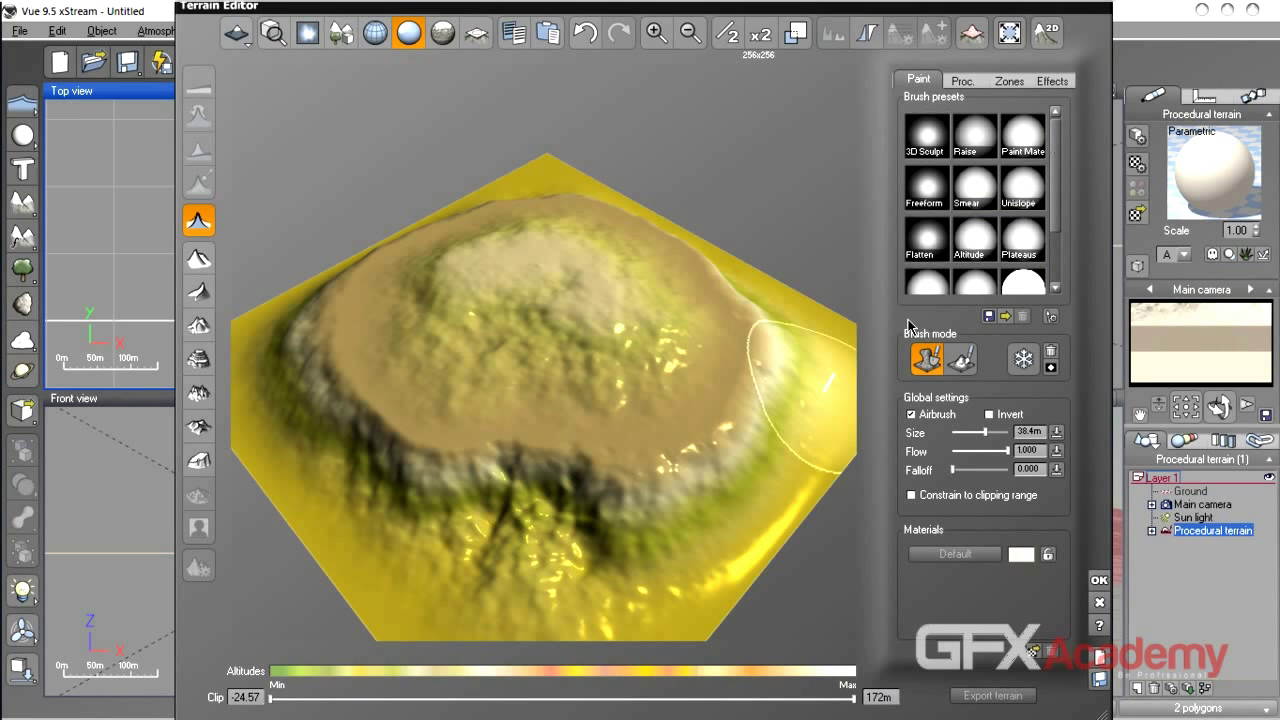
Sculpt several rounded peaks on the plateau with the 3D Sculpt brush, including one tall spike near its edge.
left_click(928, 133)
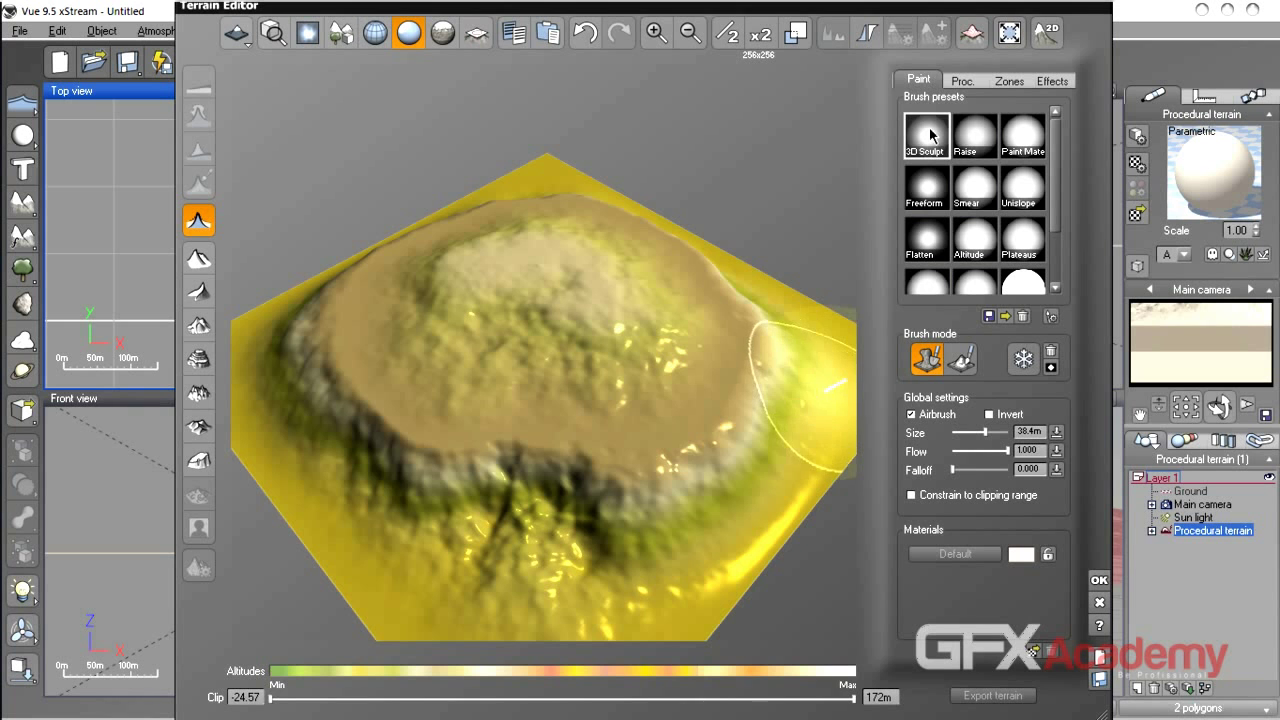
right_click_drag(666, 356, 709, 414)
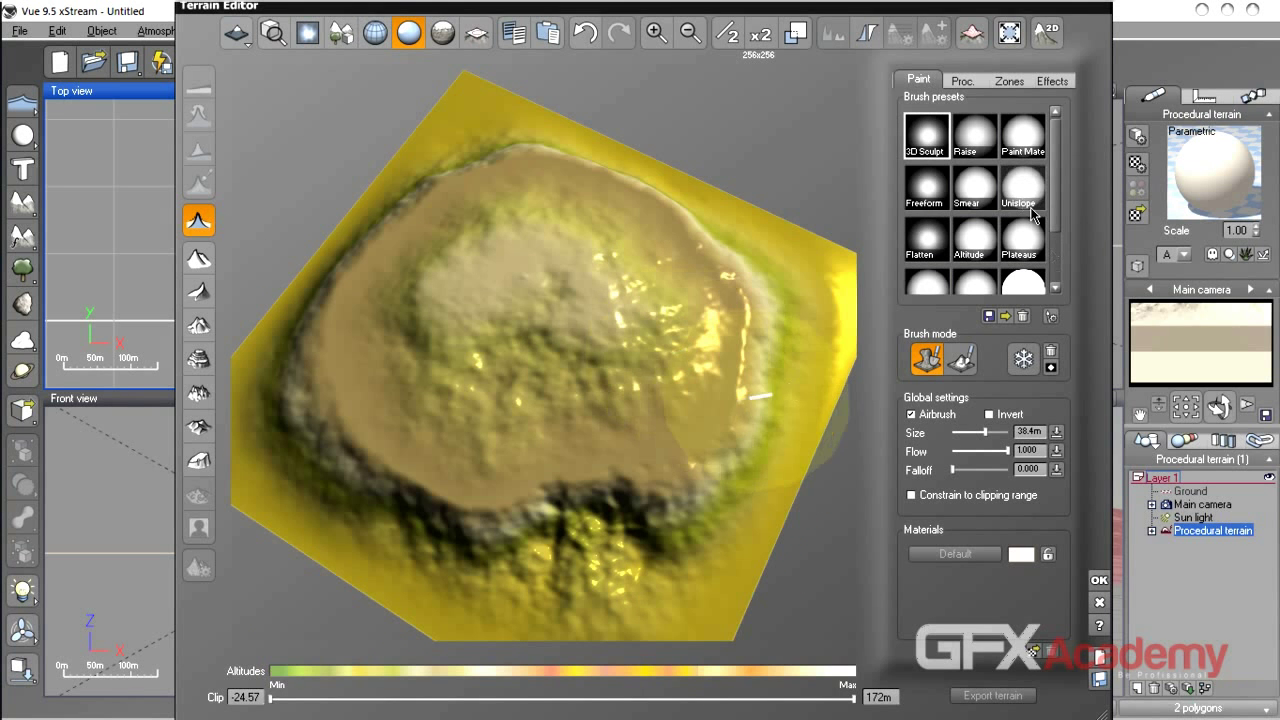
mouse_move(584, 431)
right_mouse_down()
mouse_move(494, 285)
mouse_move(575, 344)
right_mouse_up()
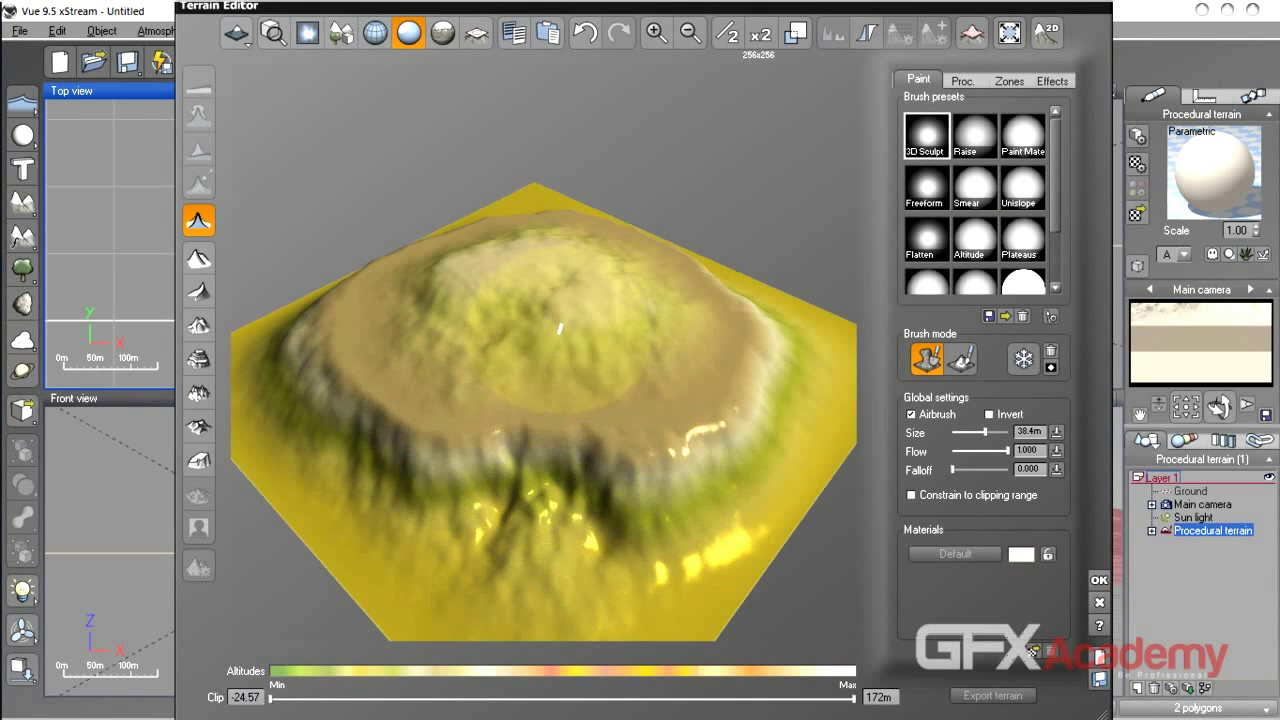
left_click(468, 334)
left_click(571, 298)
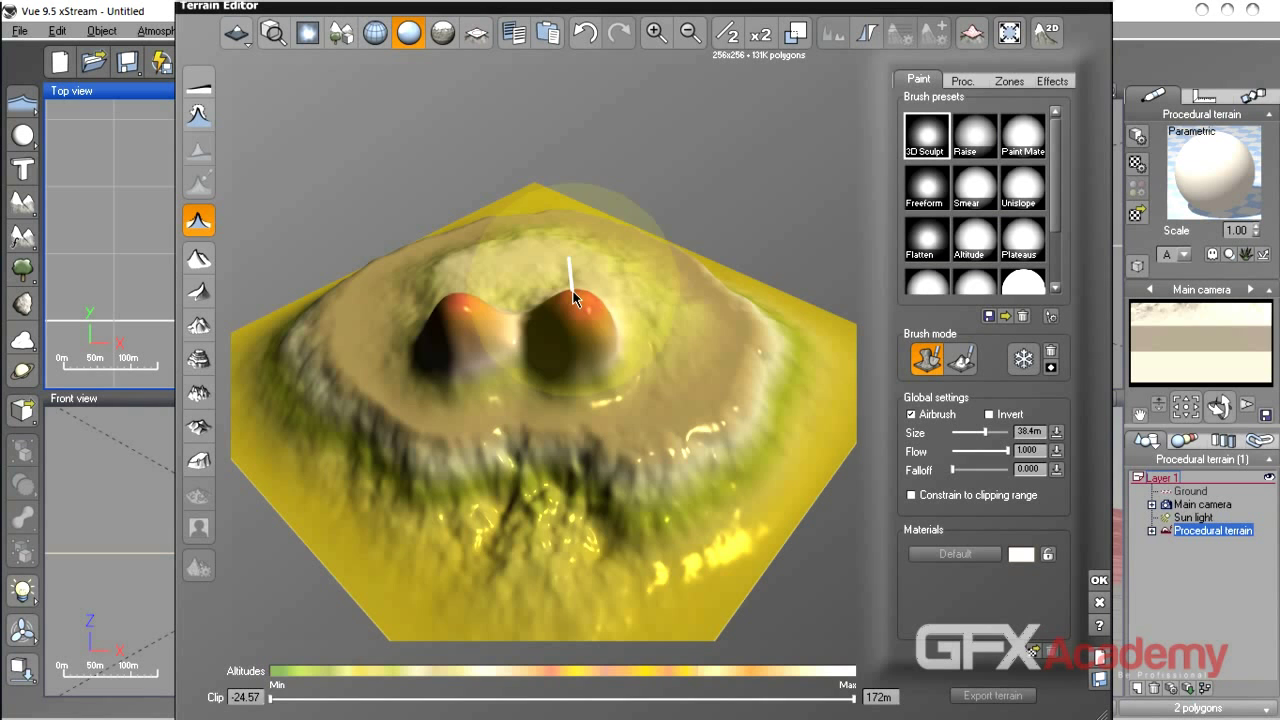
left_click(658, 322)
mouse_move(620, 360)
left_mouse_down()
mouse_move(540, 400)
mouse_move(429, 409)
mouse_move(375, 370)
mouse_move(386, 320)
mouse_move(458, 288)
left_mouse_up()
mouse_move(458, 288)
right_mouse_down()
mouse_move(427, 313)
mouse_move(432, 331)
right_mouse_up()
mouse_move(432, 331)
left_mouse_down()
mouse_move(551, 357)
mouse_move(686, 243)
mouse_move(643, 371)
mouse_move(517, 402)
mouse_move(516, 445)
mouse_move(672, 438)
mouse_move(690, 410)
mouse_move(669, 432)
left_mouse_up()
mouse_move(669, 432)
right_mouse_down()
mouse_move(539, 333)
mouse_move(462, 316)
mouse_move(767, 358)
mouse_move(627, 344)
right_mouse_up()
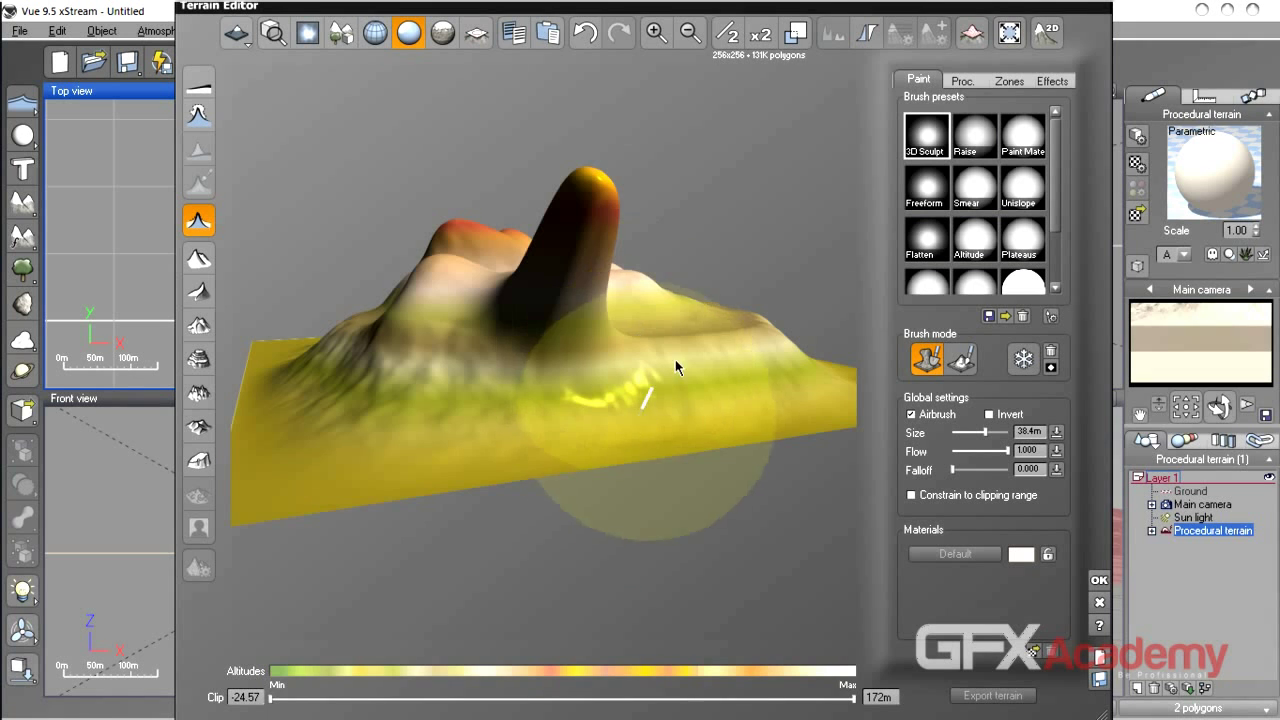
Undo the tall spike sculpted near the plateau's edge and view the remaining peaks from several sides.
left_click(586, 33)
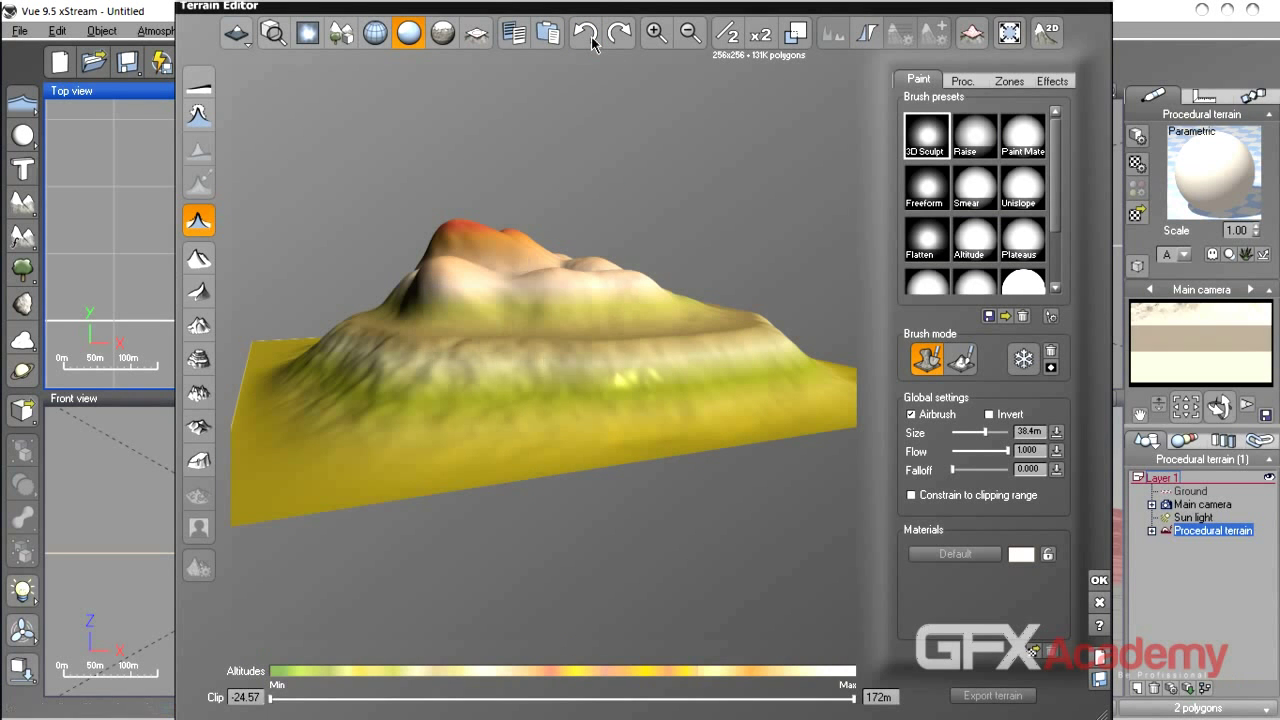
left_click(592, 41)
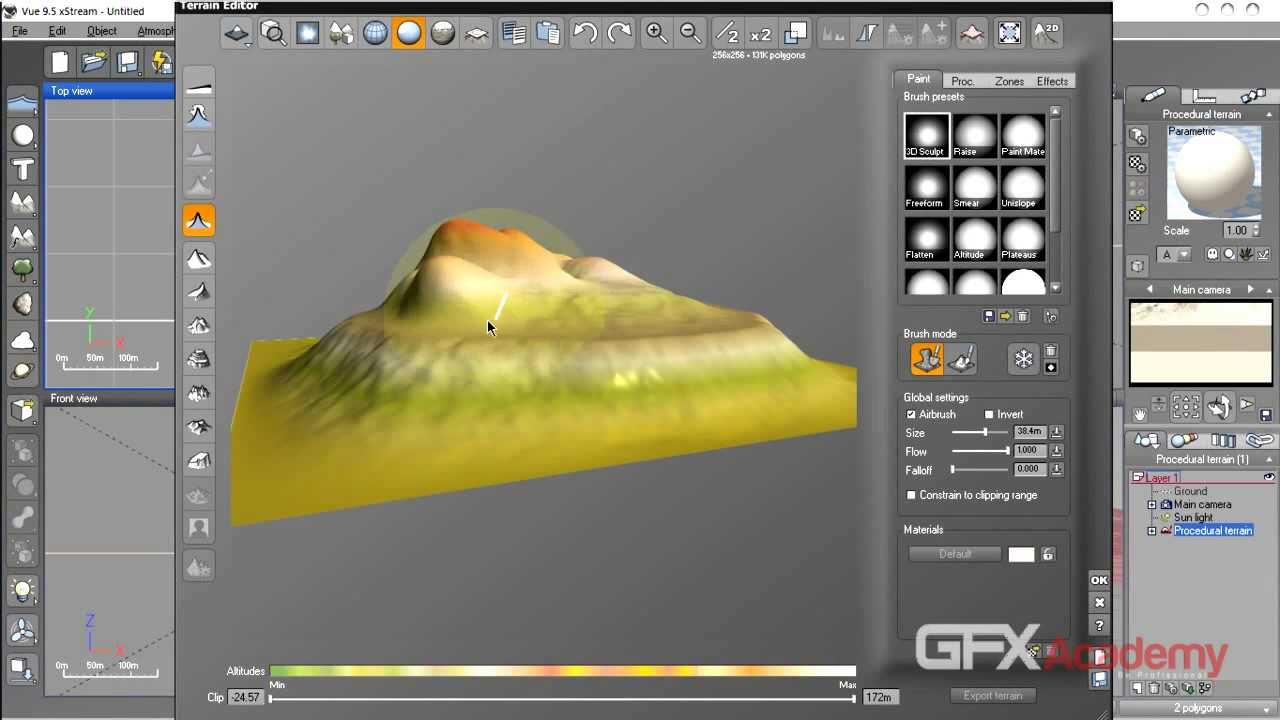
right_click_drag(487, 320, 679, 381)
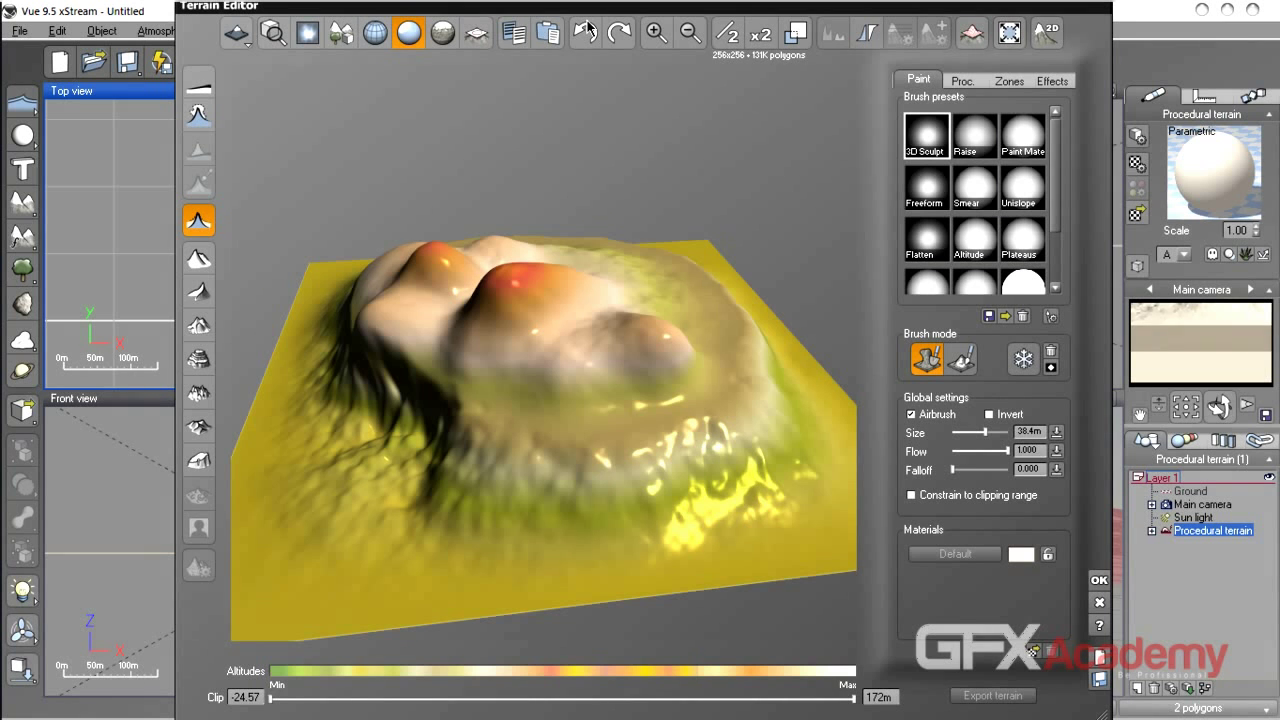
right_click_drag(590, 397, 539, 386)
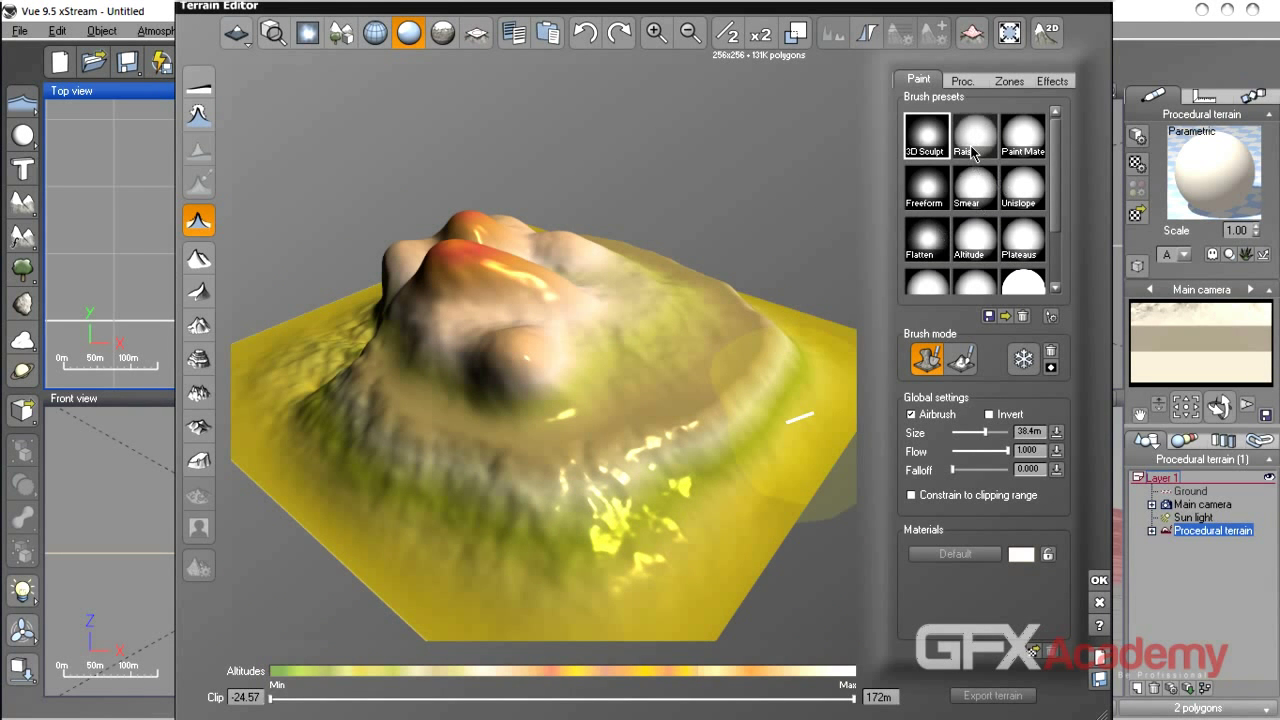
Try raising a large dome beside the sculpted peaks with the Raise brush and undo it.
mouse_move(738, 420)
left_mouse_down()
mouse_move(705, 410)
mouse_move(688, 368)
mouse_move(693, 431)
mouse_move(671, 458)
left_mouse_up()
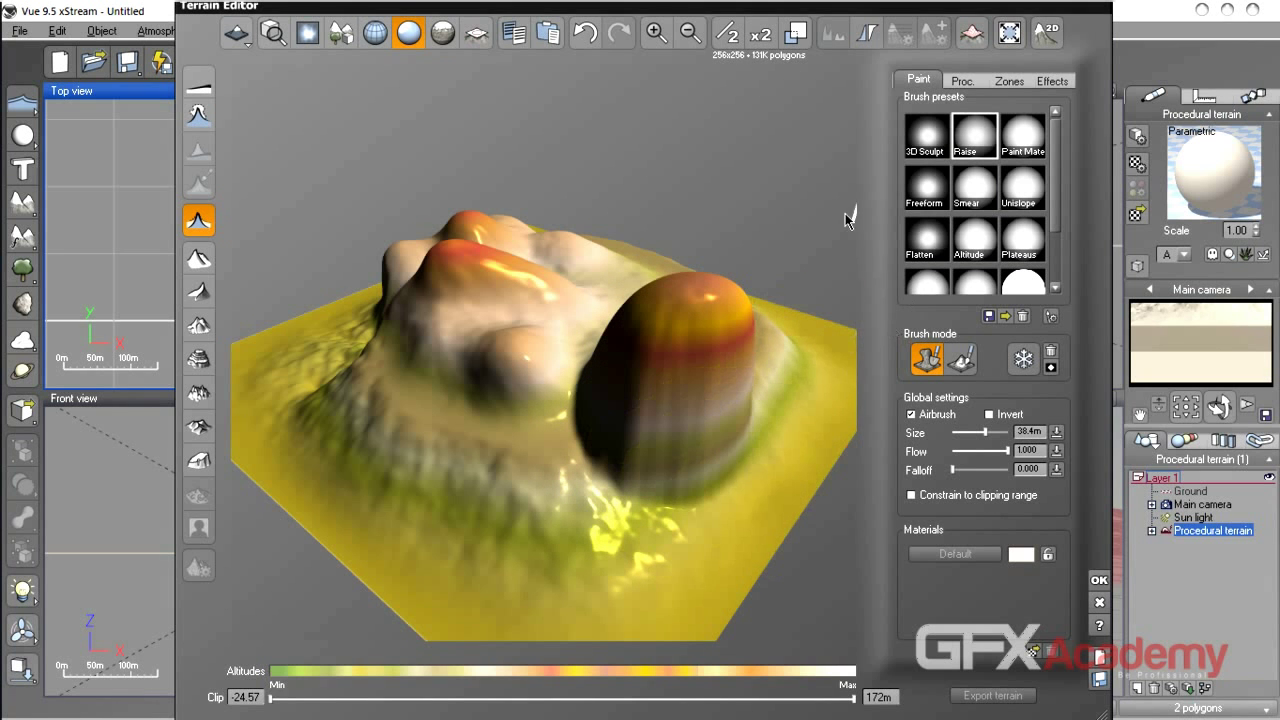
left_click(587, 36)
mouse_move(565, 420)
right_mouse_down()
mouse_move(571, 449)
mouse_move(666, 480)
mouse_move(675, 440)
right_mouse_up()
right_click_drag(433, 439, 494, 392)
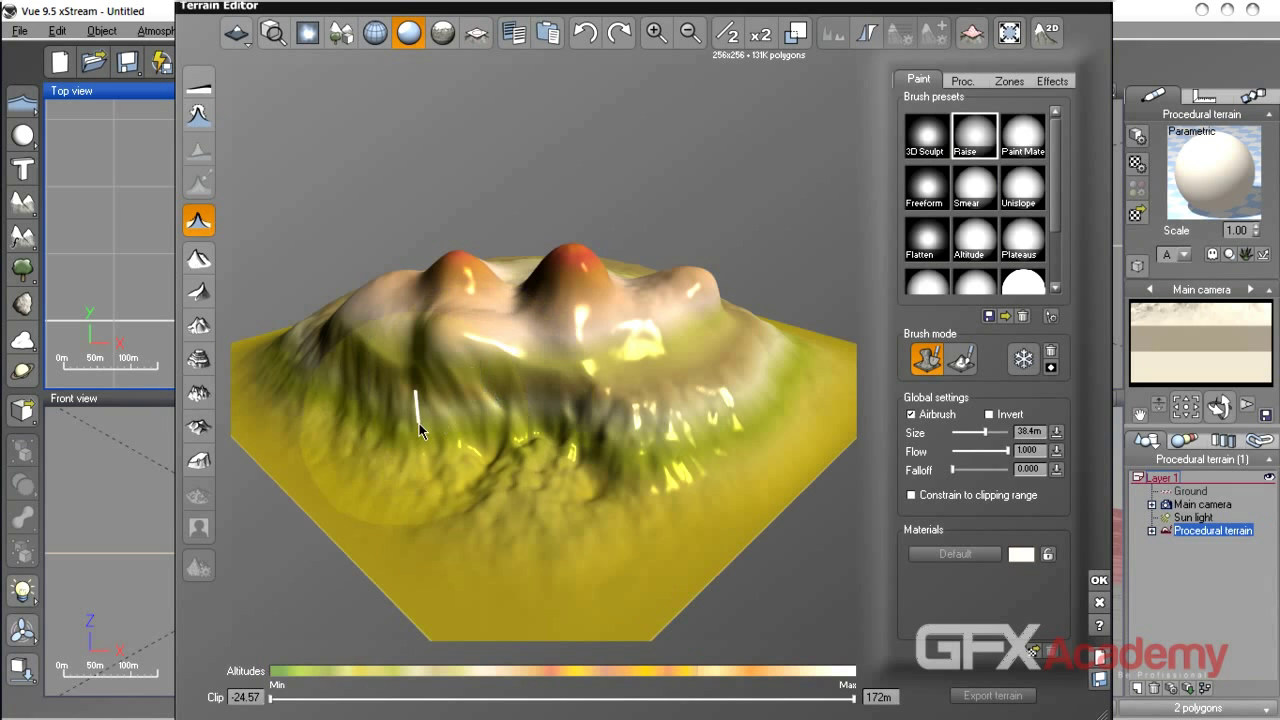
right_click_drag(515, 444, 492, 401)
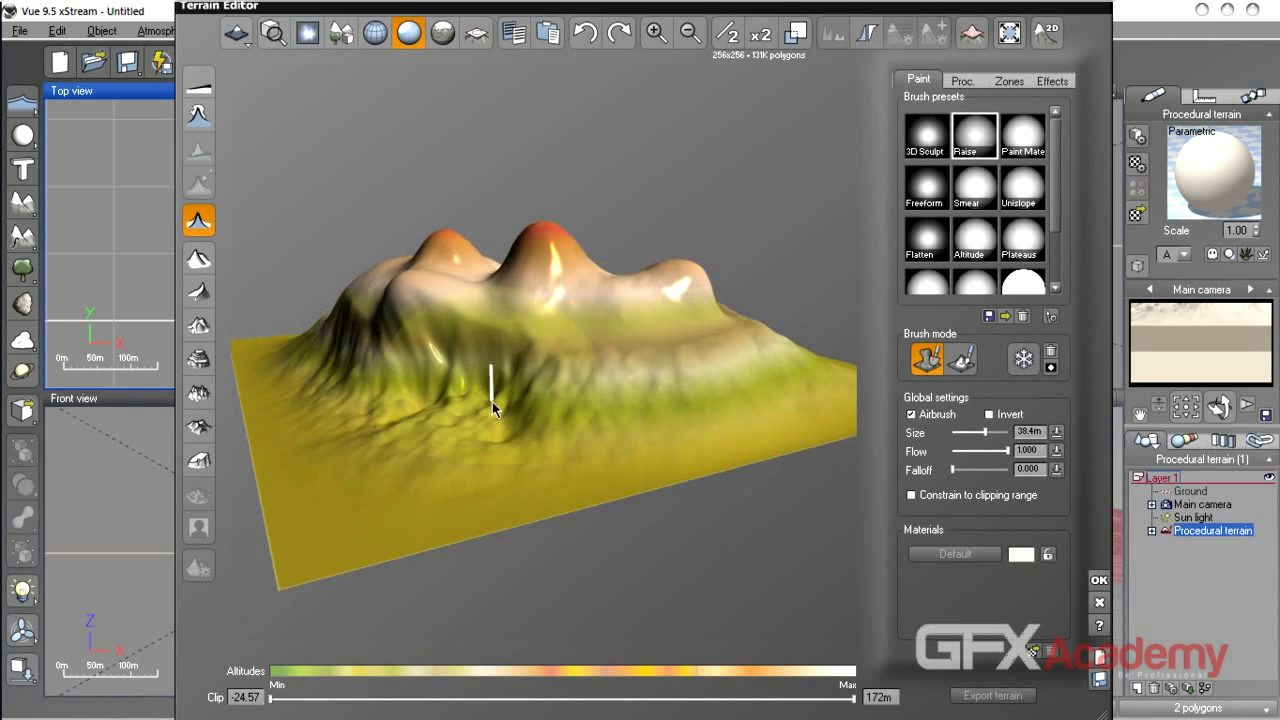
Try another Raise stroke on the slope in front of the peaks and undo it.
left_click(564, 396)
mouse_move(564, 396)
right_mouse_down()
mouse_move(655, 387)
mouse_move(526, 432)
mouse_move(671, 434)
mouse_move(563, 443)
mouse_move(646, 491)
right_mouse_up()
left_click(592, 44)
mouse_move(615, 444)
right_mouse_down()
mouse_move(558, 417)
mouse_move(552, 363)
right_mouse_up()
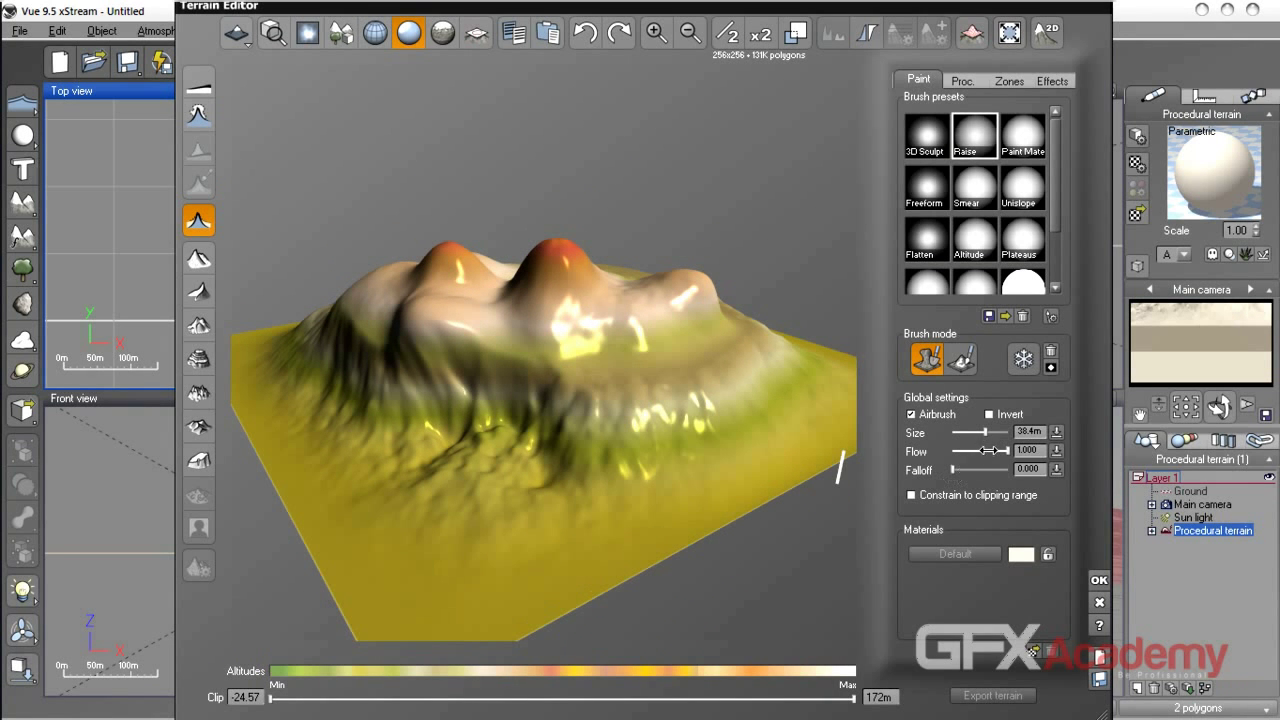
Set the Raise brush to size 16.19 m and flow 0.228, and raise small mounds along the base of the cliffs.
left_click_drag(985, 432, 978, 433)
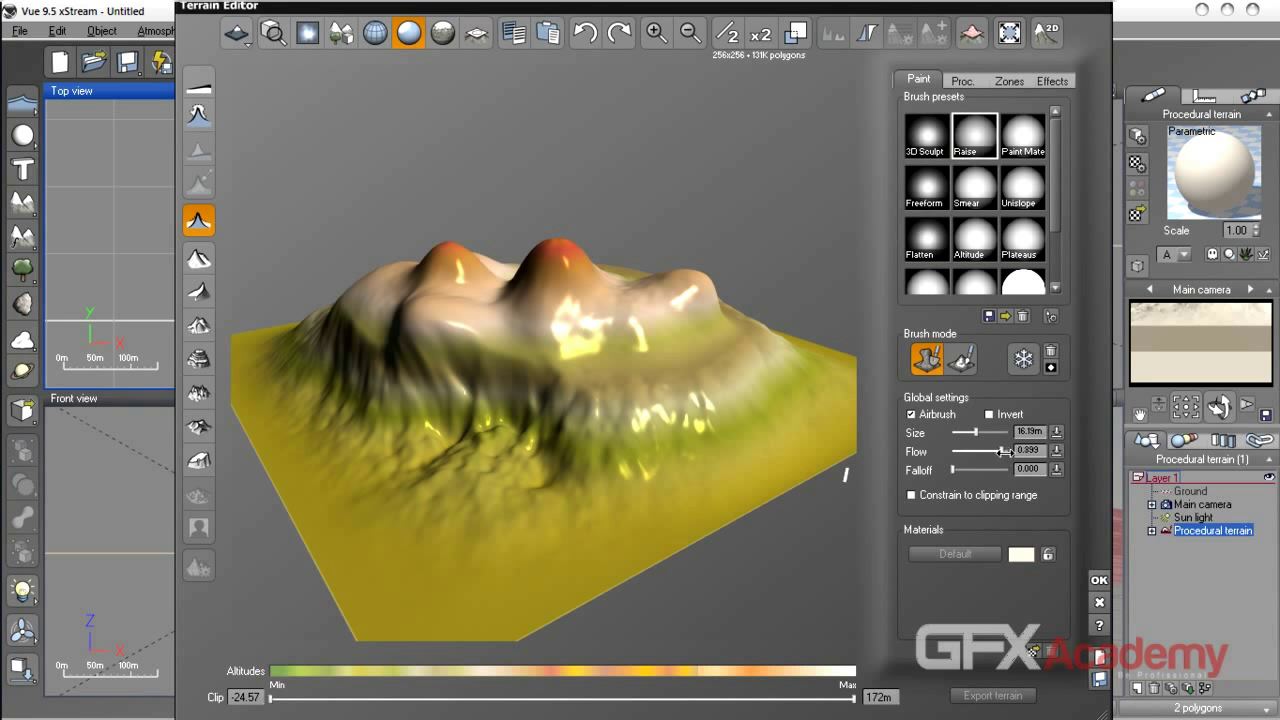
left_click(526, 457)
left_click(444, 466)
right_click_drag(622, 480, 505, 453)
left_click(476, 431)
left_click(577, 431)
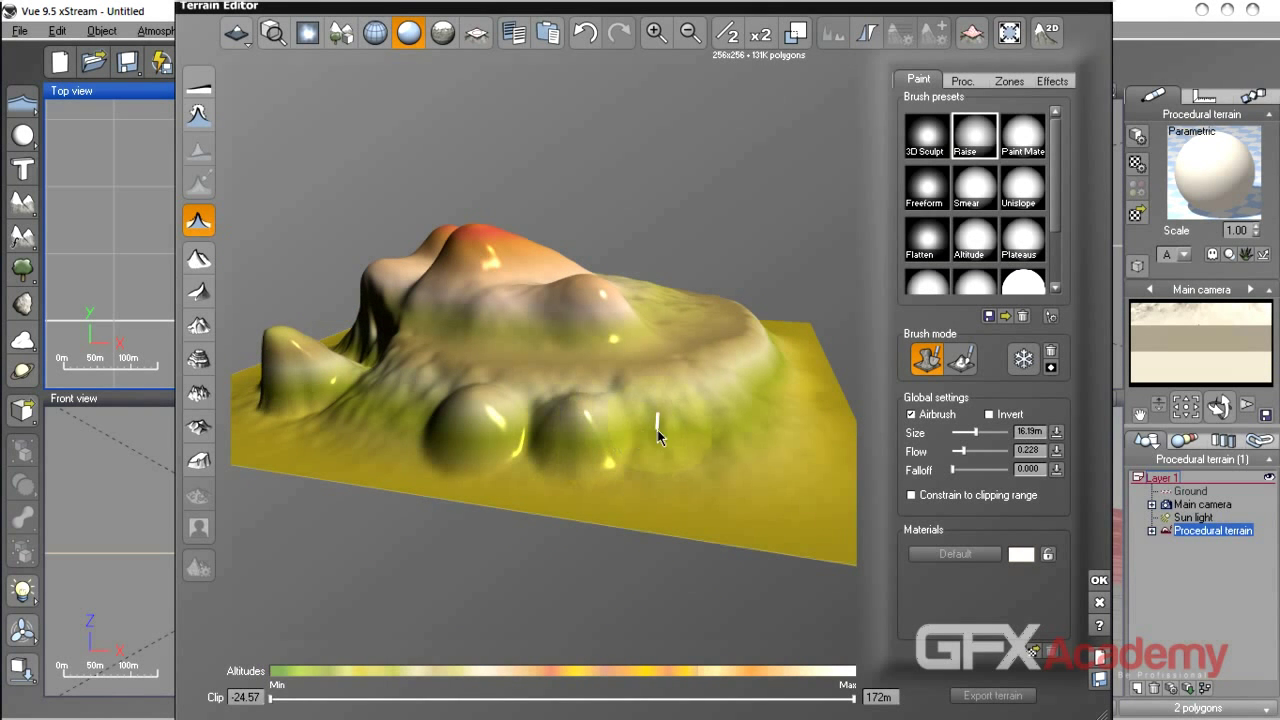
left_click(728, 408)
left_click(565, 441)
left_click(464, 438)
left_click(437, 431)
Continue the chain of small raised mounds around the remaining sides of the terrain's base.
right_click_drag(437, 431, 640, 440)
left_click(778, 420)
left_click(628, 482)
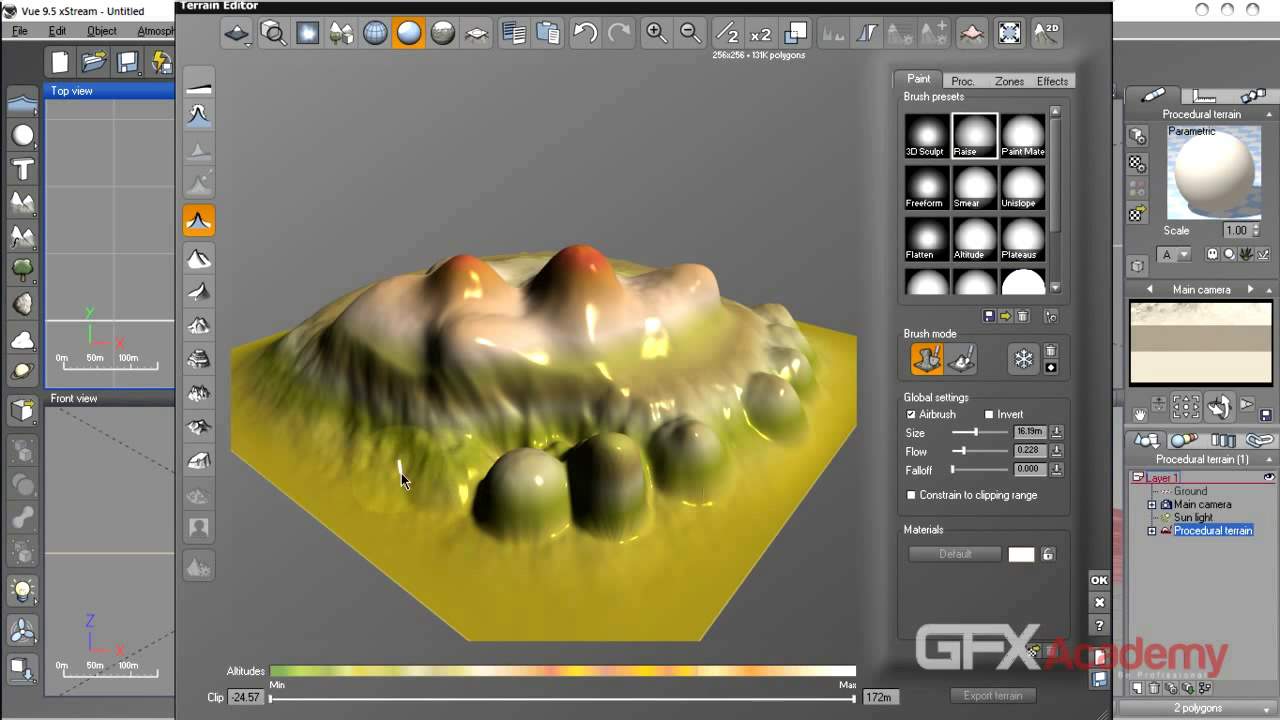
right_click_drag(371, 409, 665, 481)
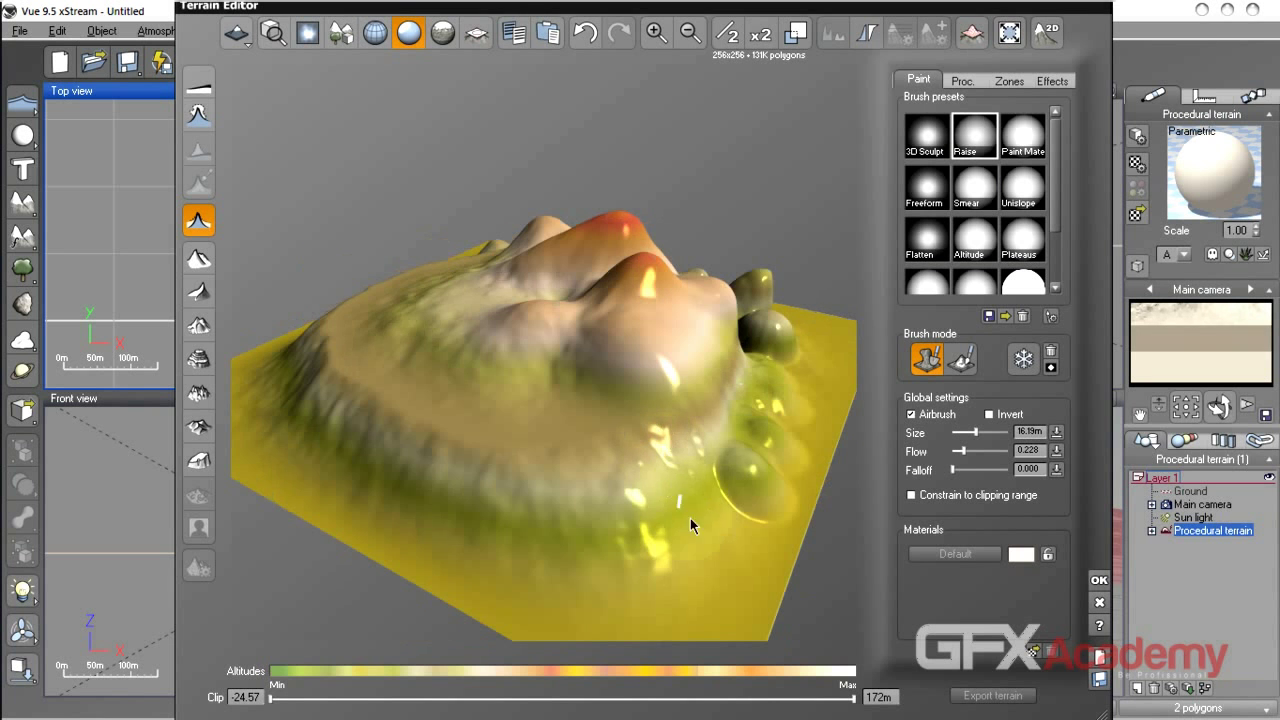
mouse_move(748, 480)
left_mouse_down()
mouse_move(580, 530)
mouse_move(460, 500)
mouse_move(371, 409)
left_mouse_up()
right_click_drag(371, 409, 697, 531)
left_click_drag(672, 544, 306, 475)
mouse_move(480, 490)
right_mouse_down()
mouse_move(349, 362)
mouse_move(661, 422)
right_mouse_up()
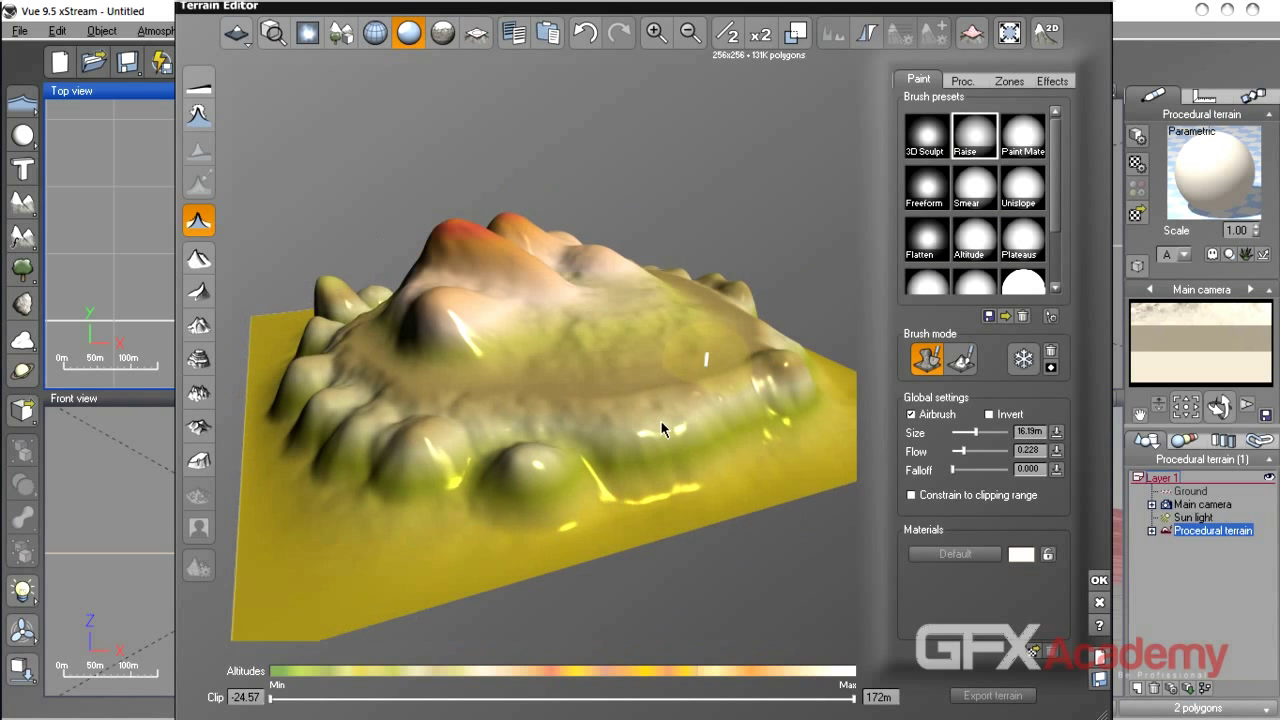
Undo all sculpting strokes back to the original canyon terrain and view it from several sides.
left_click(587, 35)
left_click(588, 35)
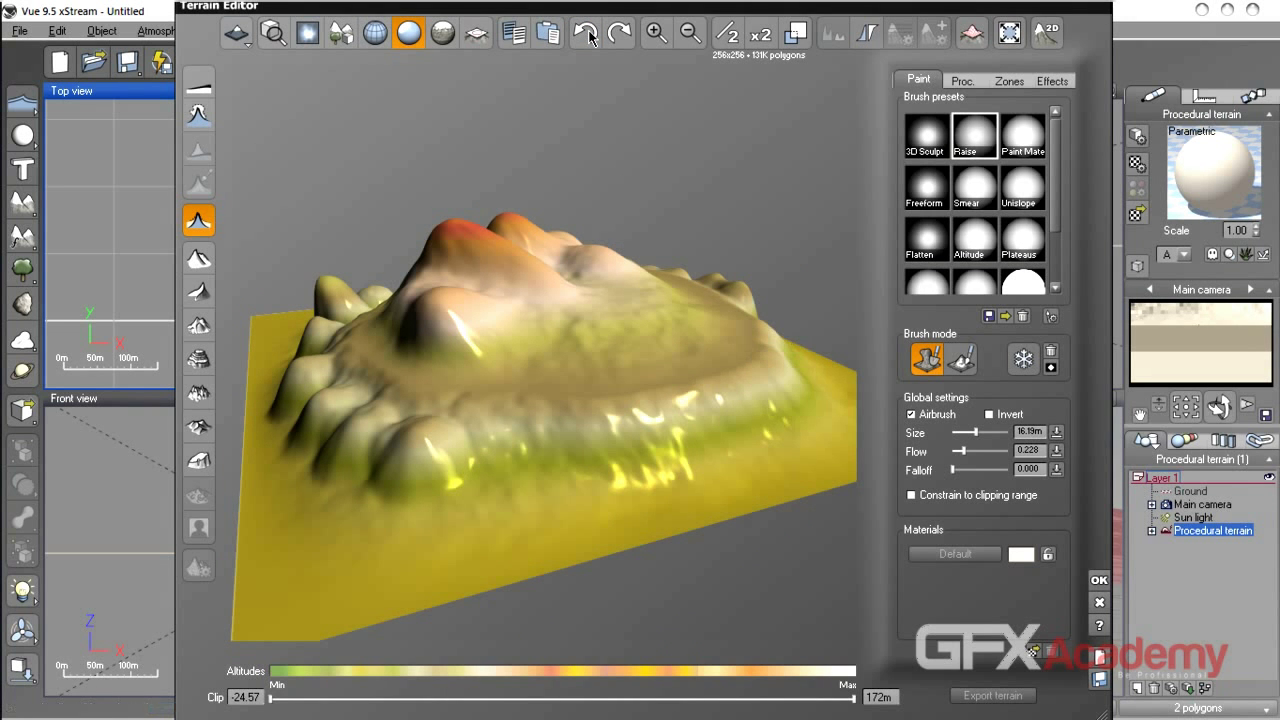
right_click_drag(593, 72, 606, 414)
right_click_drag(692, 370, 755, 428)
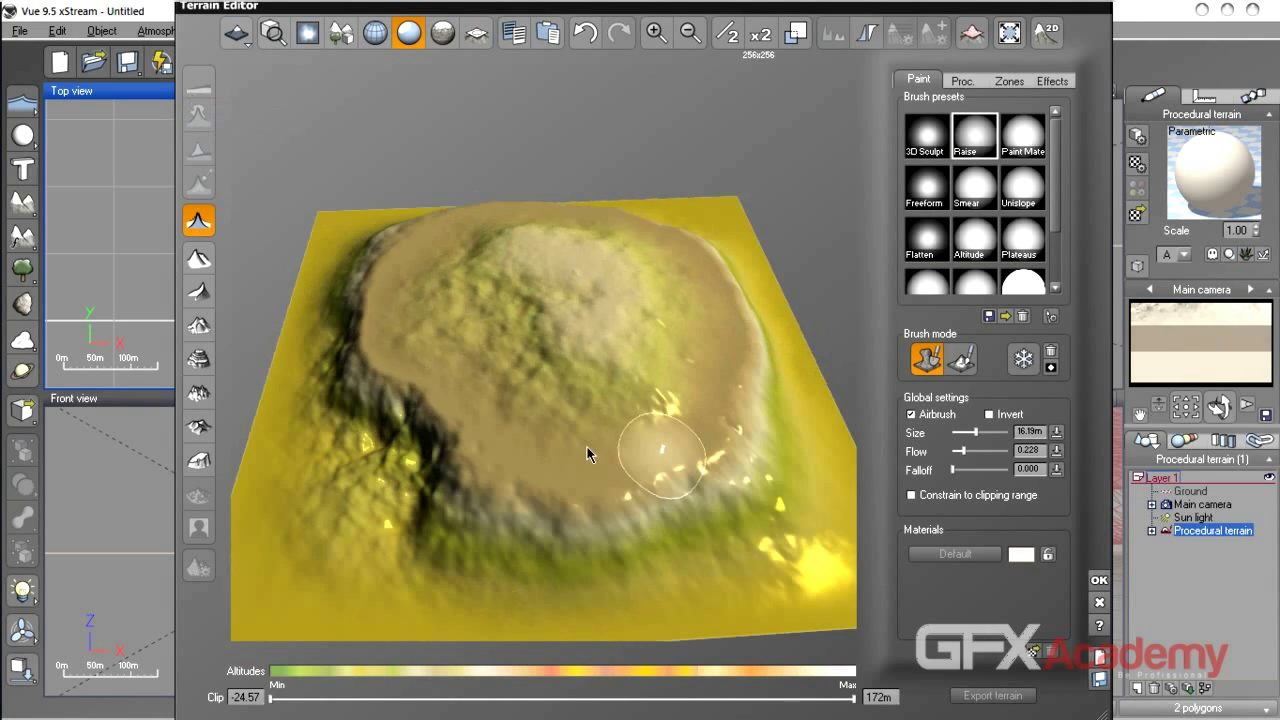
mouse_move(586, 445)
right_mouse_down()
mouse_move(449, 471)
mouse_move(514, 491)
mouse_move(554, 388)
mouse_move(394, 391)
right_mouse_up()
mouse_move(726, 340)
right_mouse_down()
mouse_move(666, 429)
mouse_move(695, 452)
right_mouse_up()
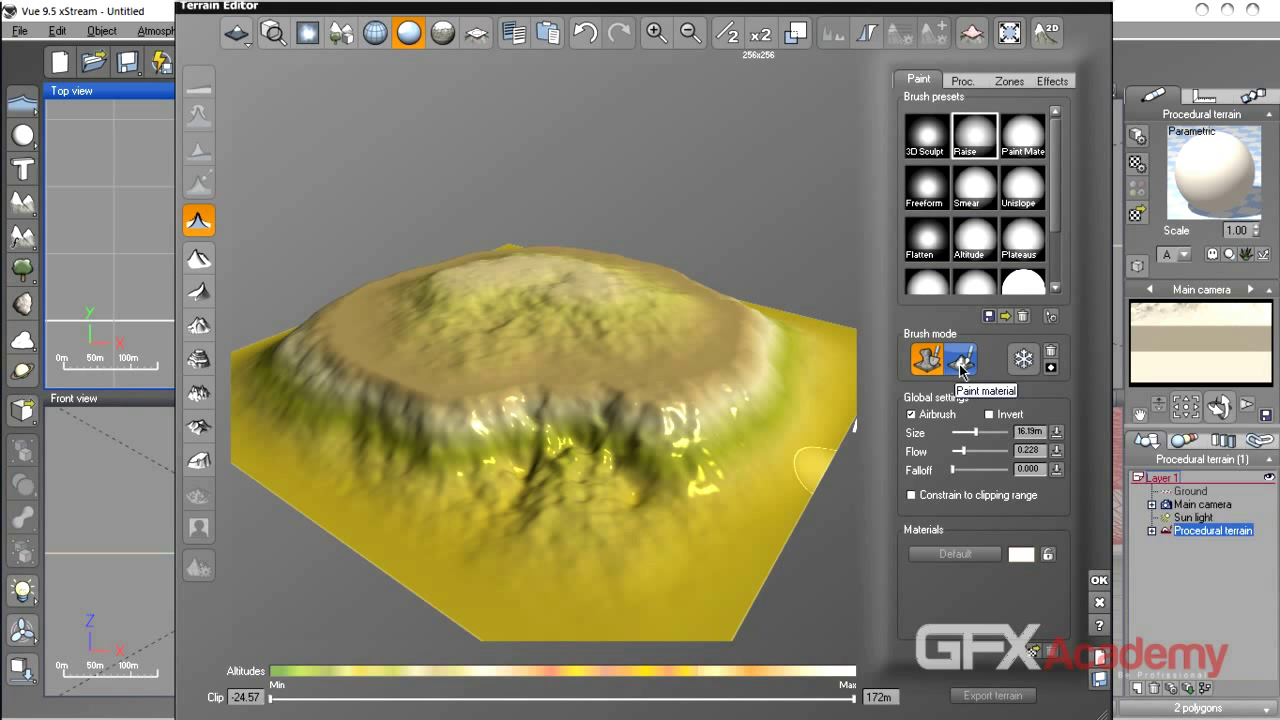
Paint along the plateau's rim with the Altitude brush at an altitude of 0 m to reshape the cliff edge.
mouse_move(654, 366)
right_mouse_down()
mouse_move(563, 394)
mouse_move(663, 400)
right_mouse_up()
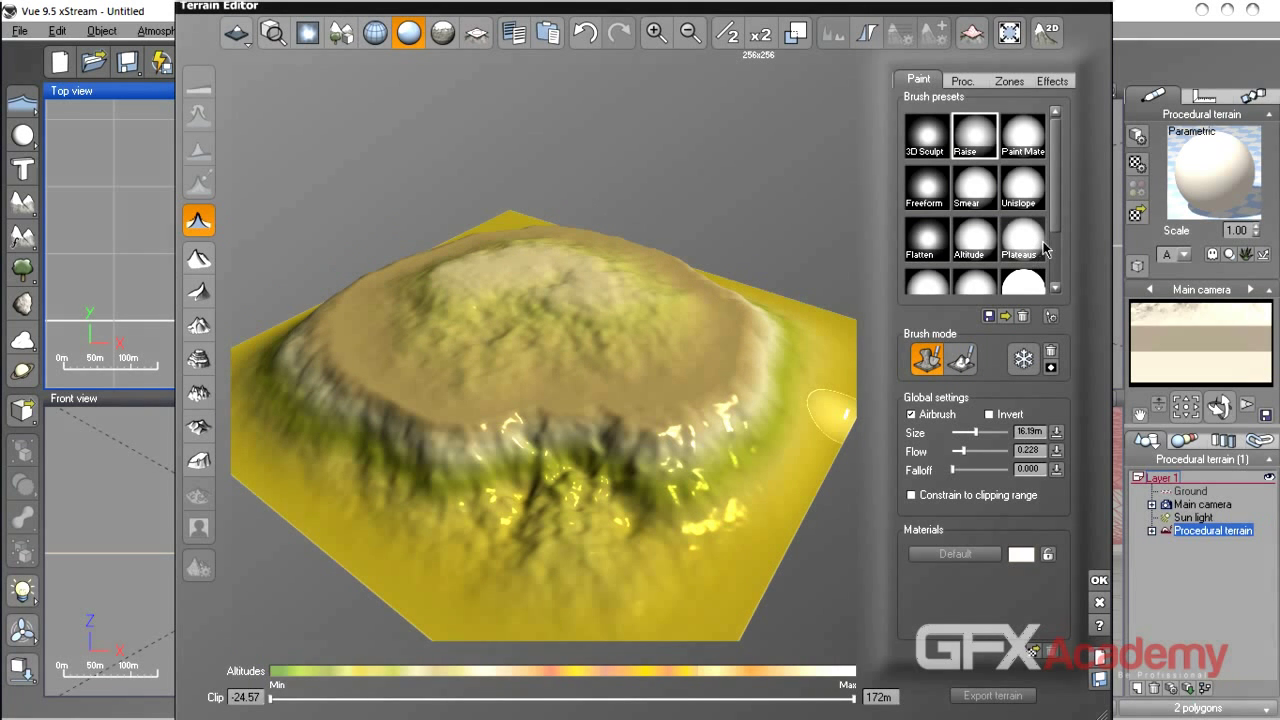
scroll(1055, 220, "down", 1)
left_click(975, 180)
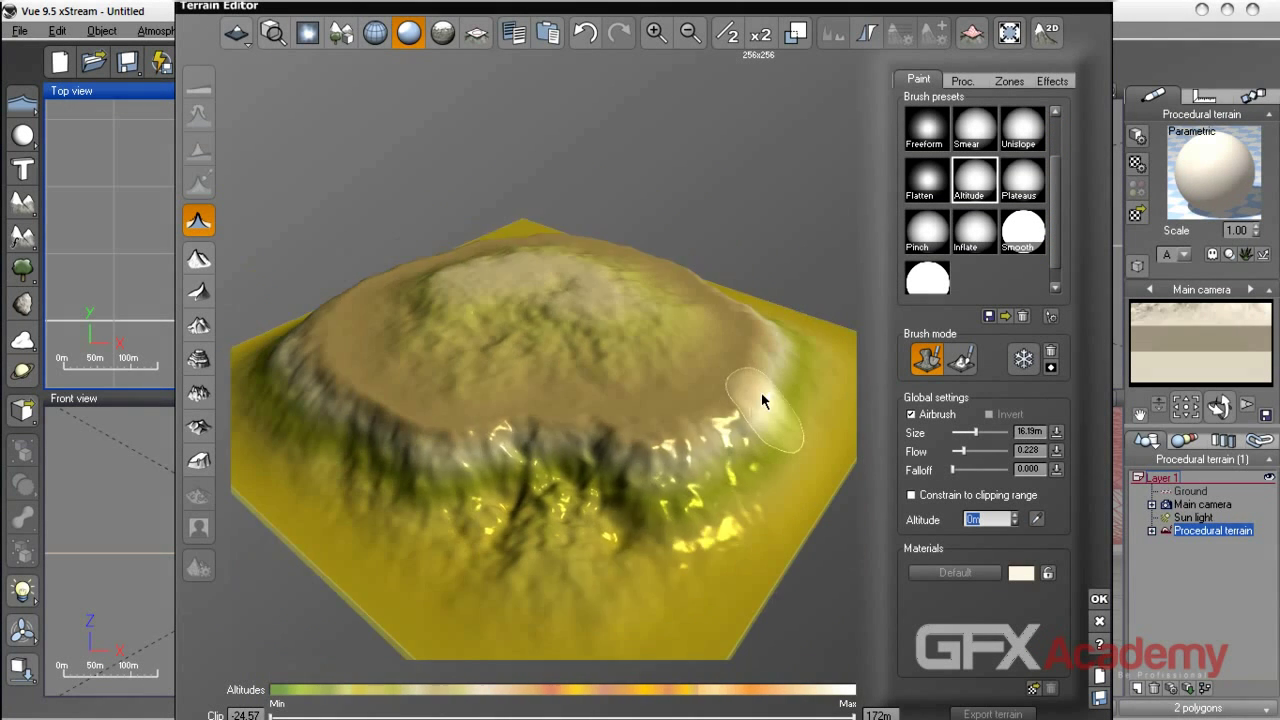
right_click_drag(761, 396, 773, 335)
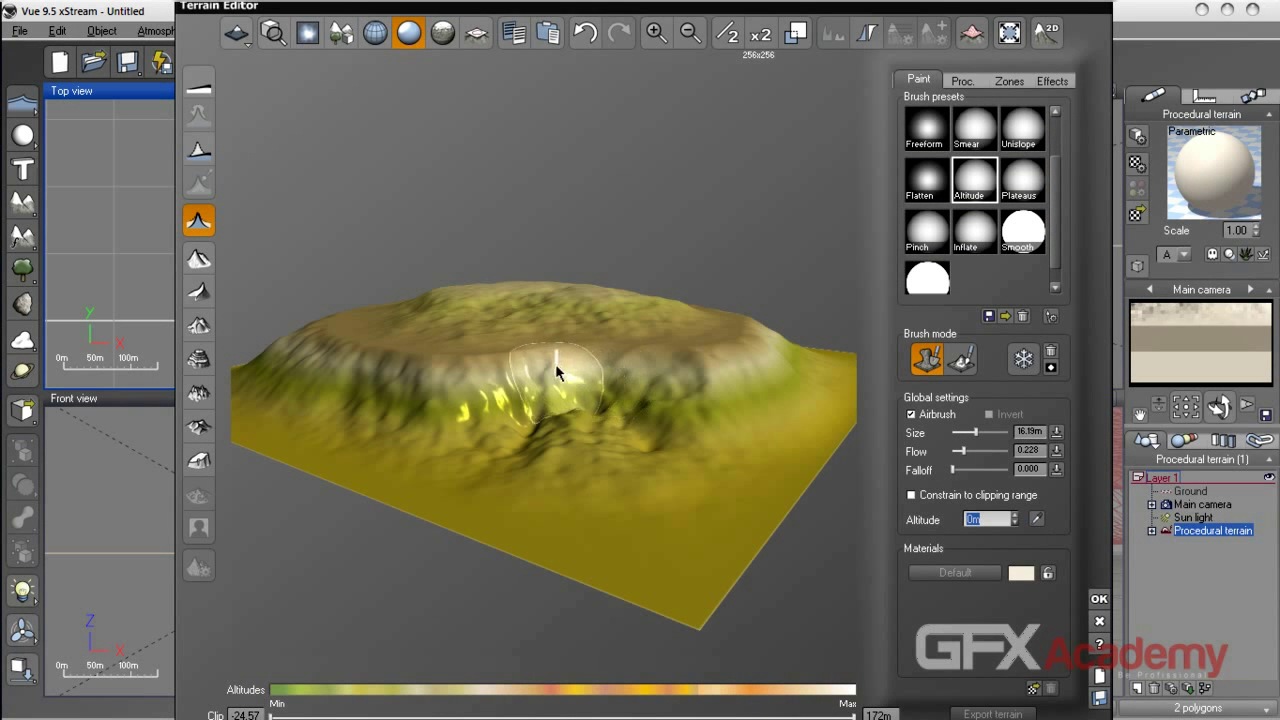
mouse_move(345, 354)
right_mouse_down()
mouse_move(372, 388)
mouse_move(662, 433)
right_mouse_up()
left_click_drag(514, 467, 364, 436)
mouse_move(620, 449)
right_mouse_down()
mouse_move(465, 426)
mouse_move(623, 454)
right_mouse_up()
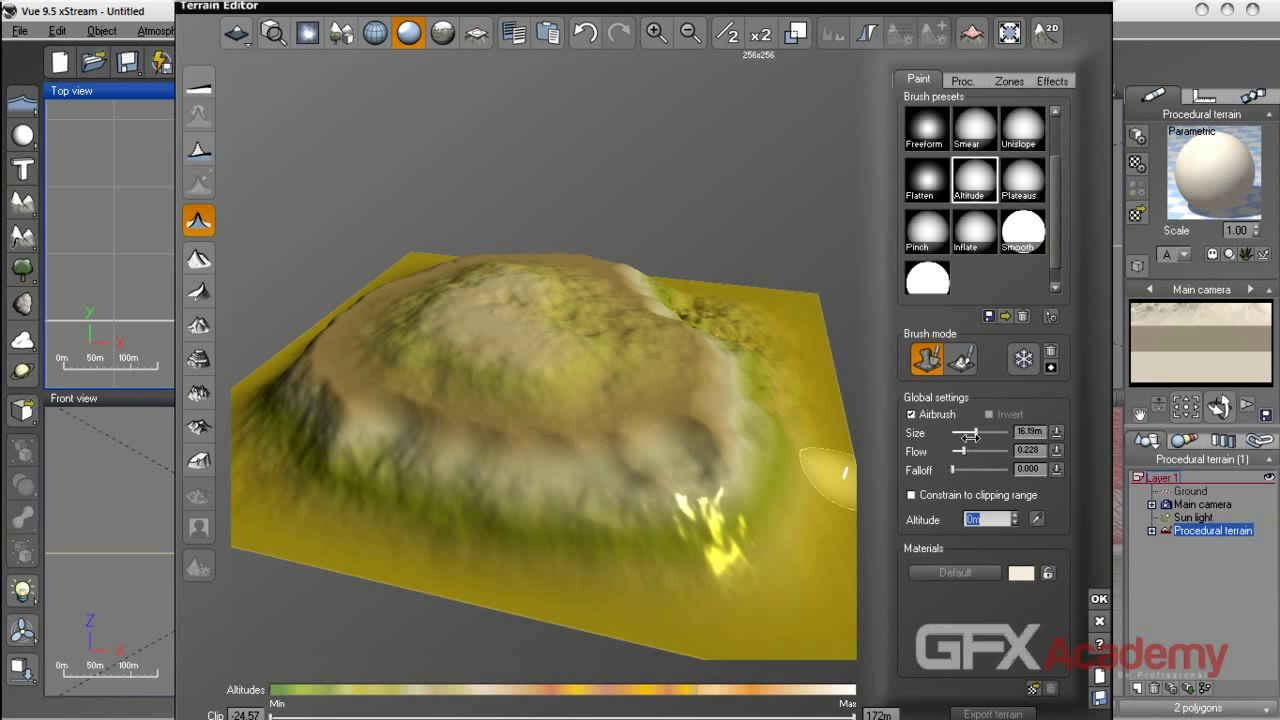
right_click_drag(726, 451, 560, 490)
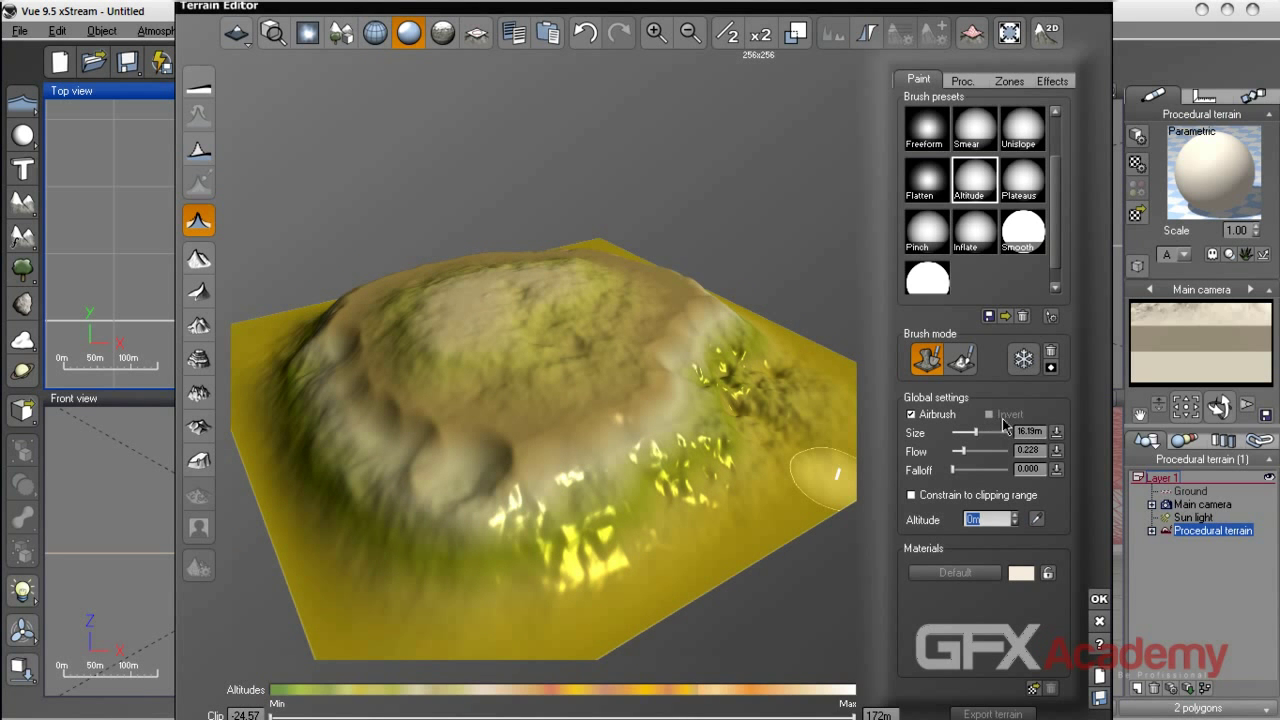
left_click(1027, 193)
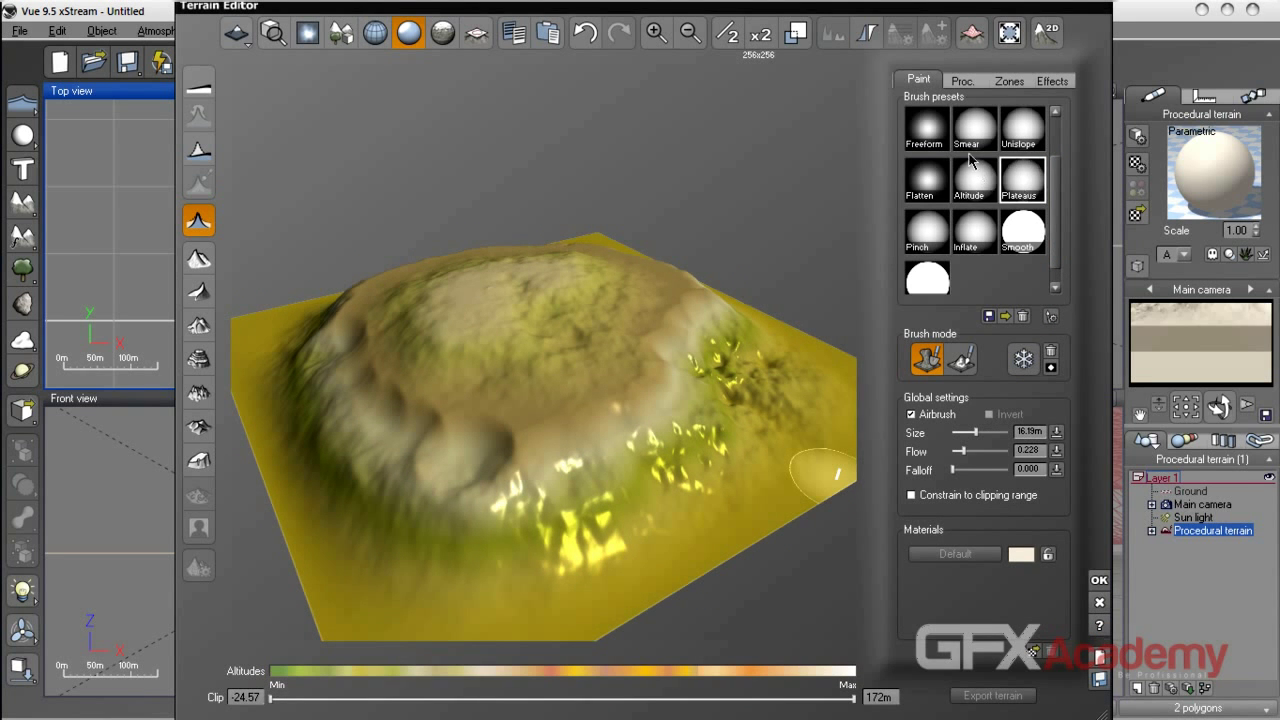
right_click_drag(610, 430, 560, 420)
left_click_drag(1062, 253, 1060, 218)
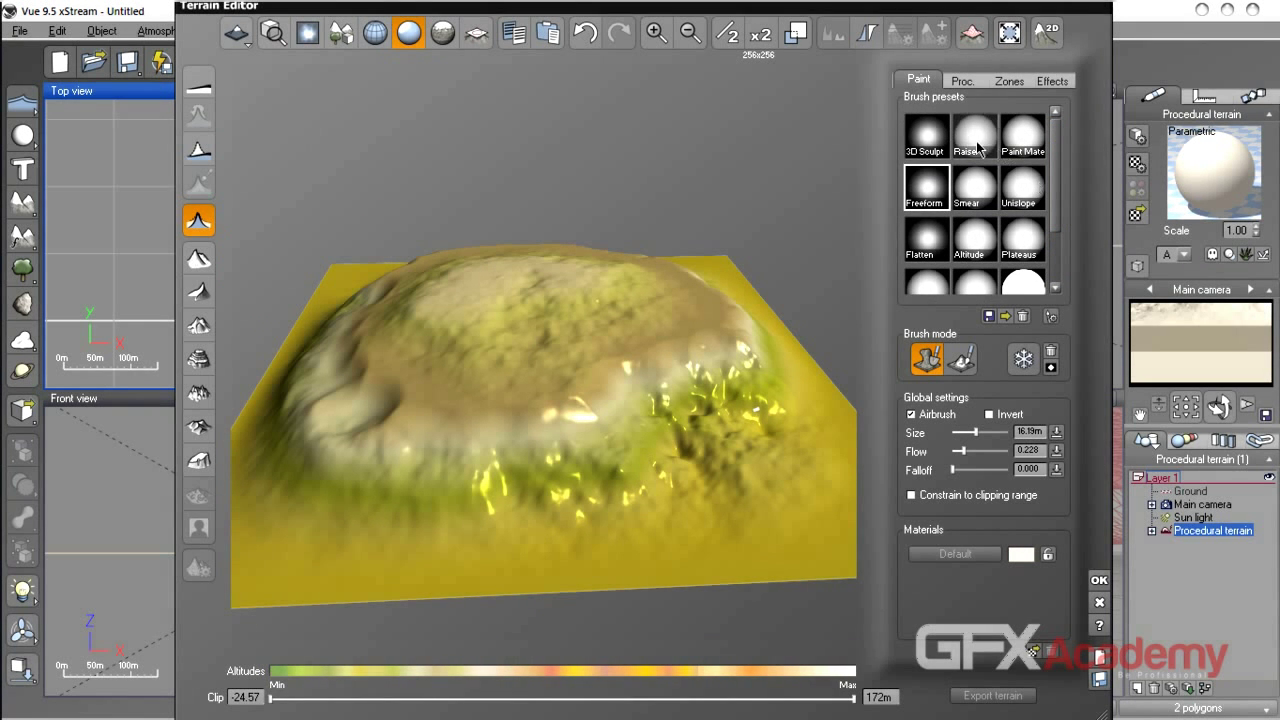
Invert the Raise brush and carve hollows into the front rim and the middle of the plateau.
left_click(968, 143)
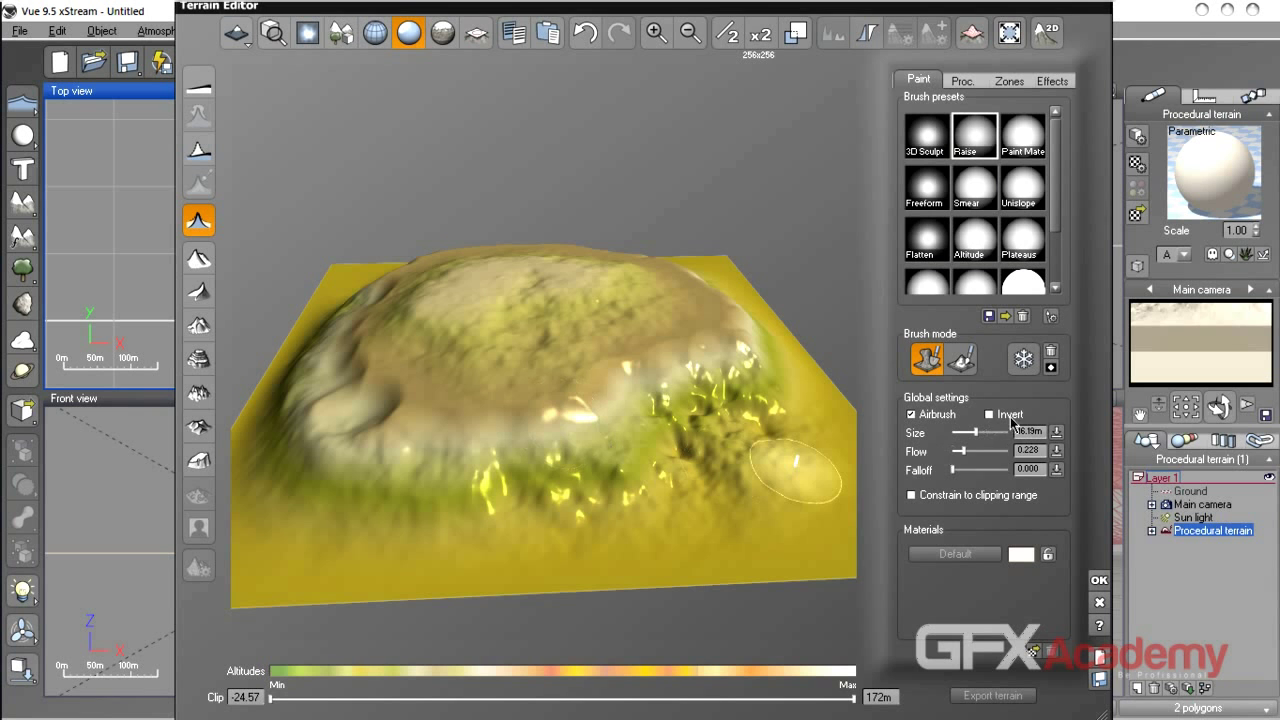
left_click(990, 414)
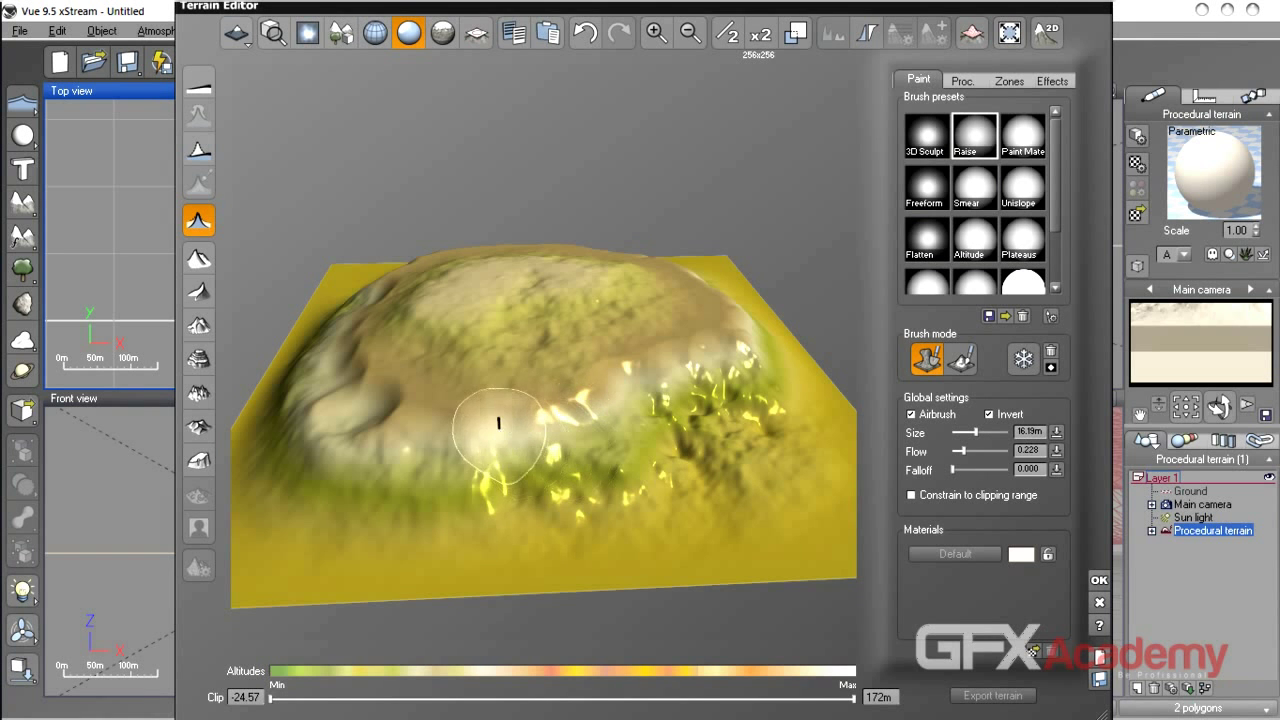
right_click_drag(384, 406, 708, 436)
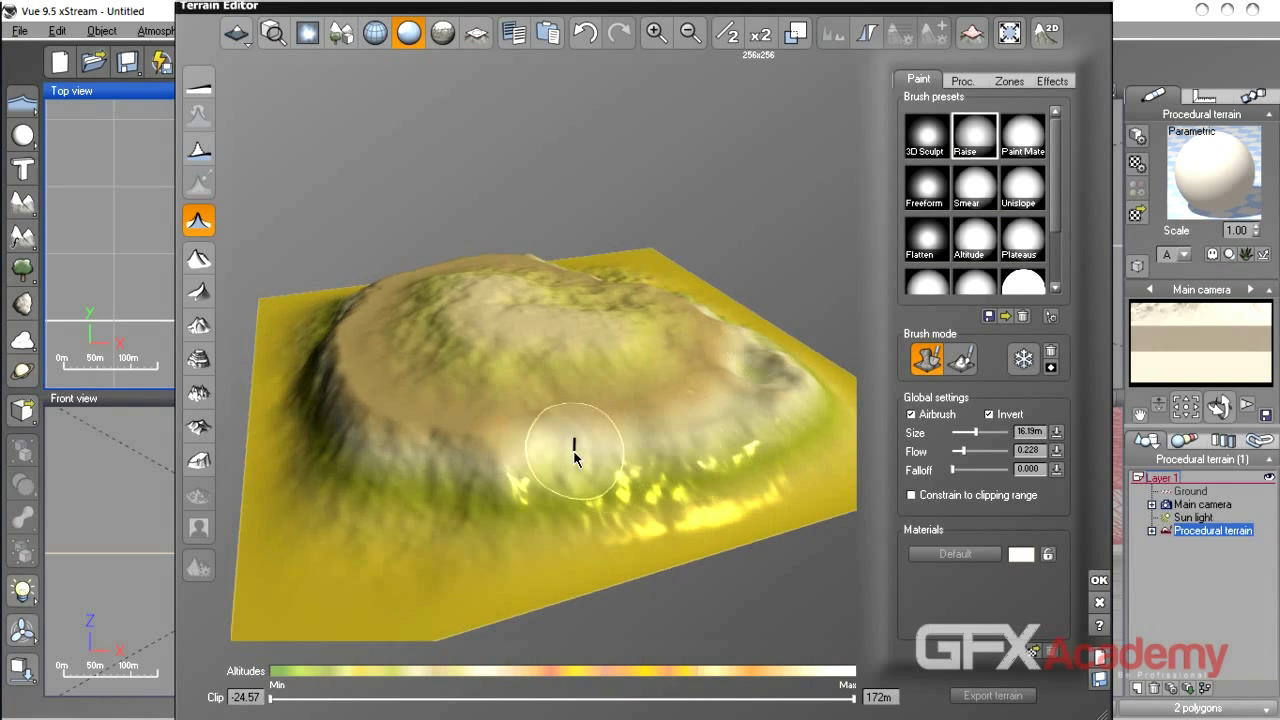
mouse_move(451, 431)
left_mouse_down()
mouse_move(497, 443)
mouse_move(531, 334)
mouse_move(569, 366)
mouse_move(539, 363)
mouse_move(457, 306)
mouse_move(662, 338)
mouse_move(491, 297)
mouse_move(649, 337)
mouse_move(575, 315)
left_mouse_up()
mouse_move(440, 291)
left_mouse_down()
mouse_move(420, 337)
mouse_move(450, 360)
mouse_move(526, 331)
left_mouse_up()
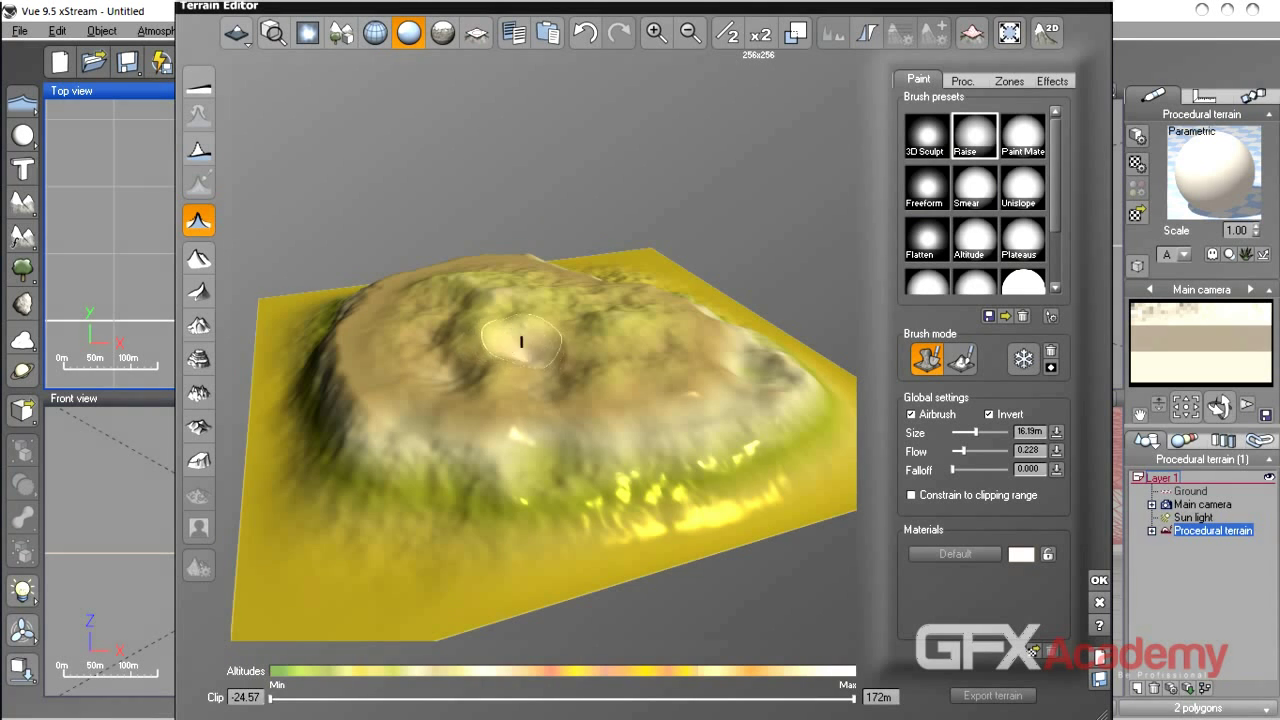
Deepen and widen the hollow in the middle of the plateau into a crater with the inverted Raise brush.
mouse_move(612, 384)
right_mouse_down()
mouse_move(597, 457)
mouse_move(609, 458)
right_mouse_up()
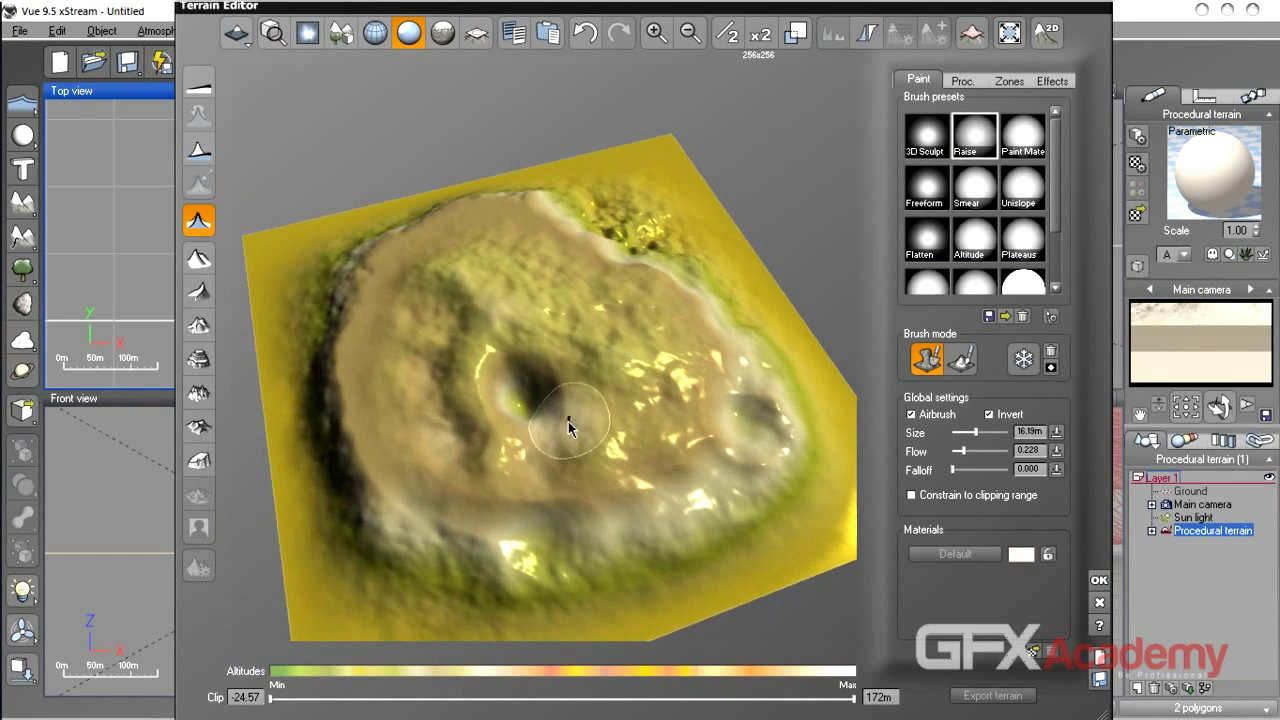
mouse_move(551, 374)
left_mouse_down()
mouse_move(495, 372)
mouse_move(553, 322)
mouse_move(567, 395)
mouse_move(505, 366)
mouse_move(537, 371)
mouse_move(515, 357)
mouse_move(552, 347)
mouse_move(503, 374)
mouse_move(522, 405)
mouse_move(529, 351)
mouse_move(530, 403)
left_mouse_up()
right_click_drag(530, 403, 575, 322)
right_click_drag(625, 366, 680, 444)
Turn off Invert for the Raise brush and build up a raised rim around the crater.
left_click(990, 415)
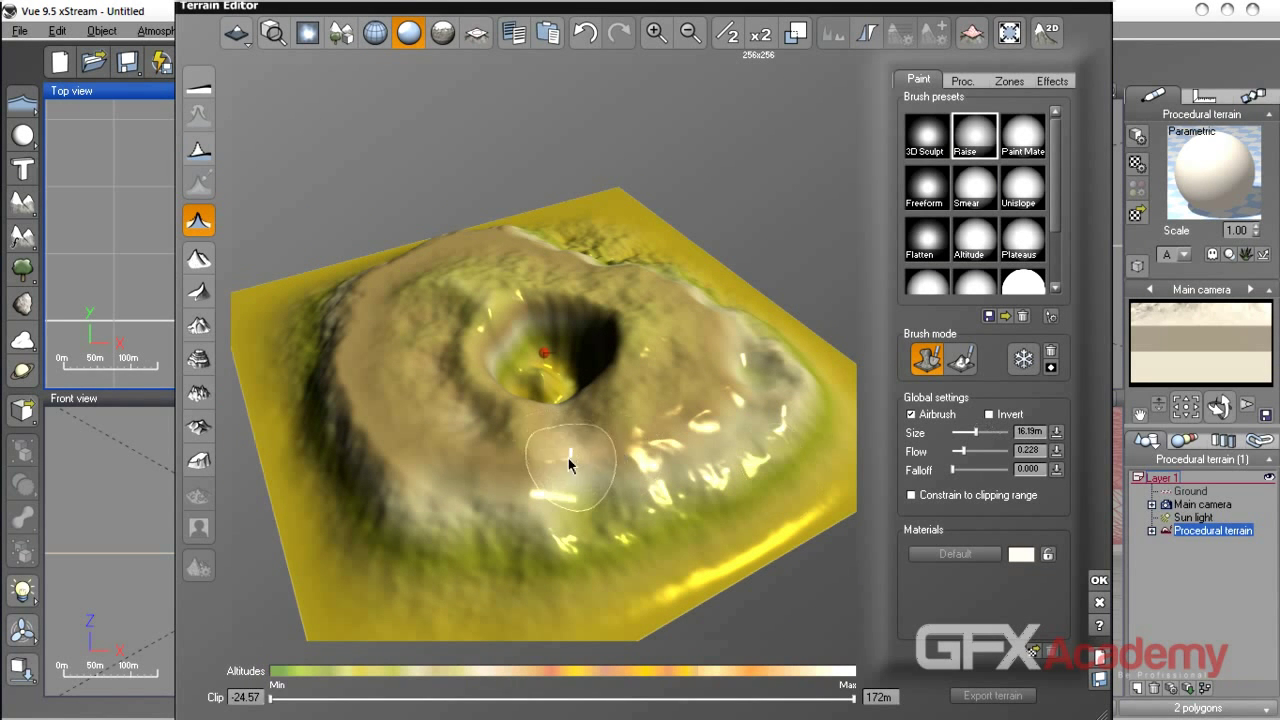
mouse_move(548, 432)
left_mouse_down()
mouse_move(580, 412)
mouse_move(571, 405)
mouse_move(637, 378)
left_mouse_up()
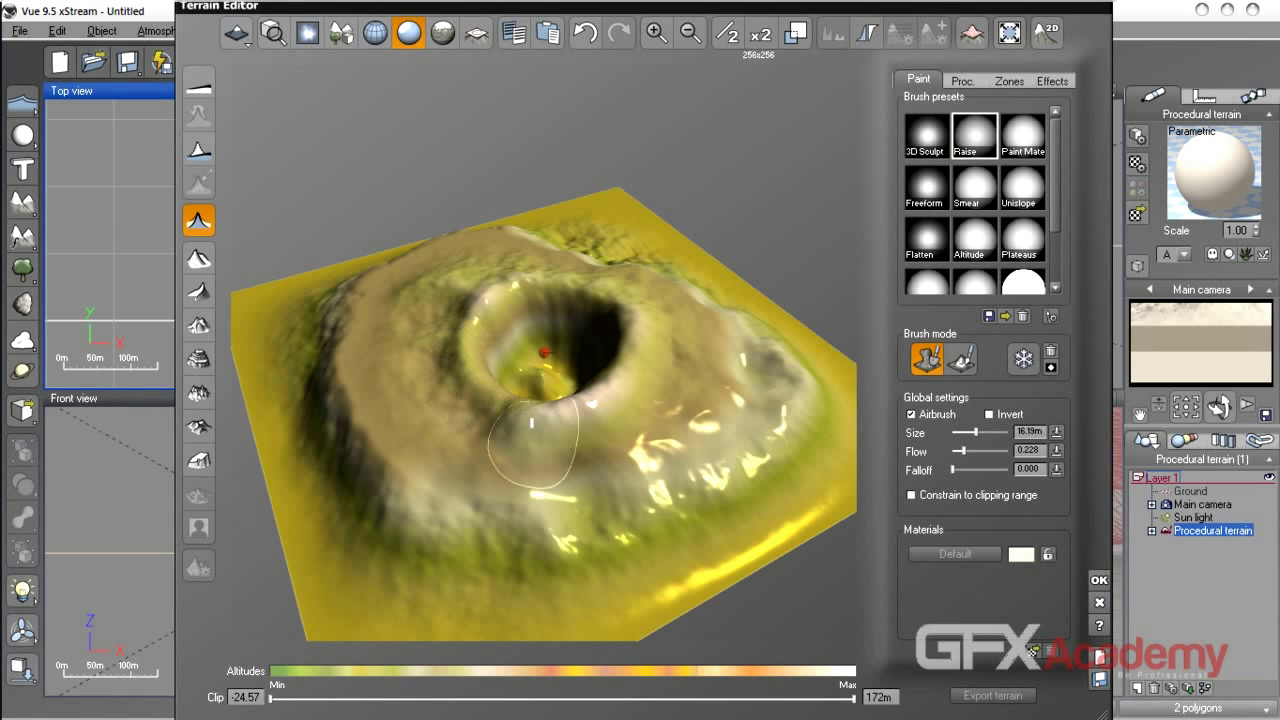
Build up the crater's rim further into uneven peaks with the Raise brush.
mouse_move(591, 432)
right_mouse_down()
mouse_move(568, 407)
mouse_move(607, 369)
mouse_move(539, 456)
mouse_move(522, 457)
mouse_move(574, 457)
mouse_move(591, 429)
mouse_move(651, 449)
mouse_move(619, 312)
right_mouse_up()
mouse_move(606, 300)
left_mouse_down()
mouse_move(553, 338)
mouse_move(605, 284)
mouse_move(482, 275)
mouse_move(405, 295)
mouse_move(425, 365)
mouse_move(590, 305)
left_mouse_up()
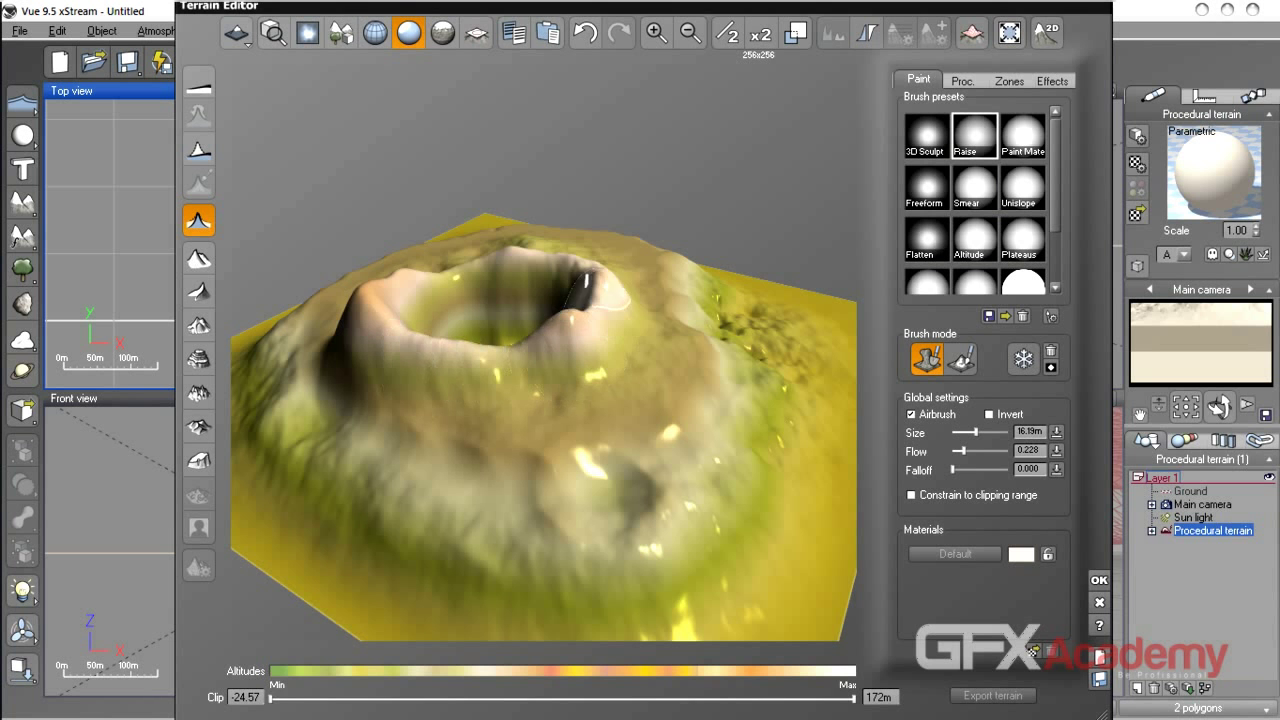
mouse_move(457, 260)
left_mouse_down()
mouse_move(607, 296)
mouse_move(496, 307)
mouse_move(511, 378)
mouse_move(453, 384)
left_mouse_up()
mouse_move(498, 403)
right_mouse_down()
mouse_move(649, 516)
mouse_move(689, 369)
mouse_move(588, 397)
mouse_move(549, 348)
mouse_move(596, 476)
right_mouse_up()
right_click_drag(332, 378, 432, 355)
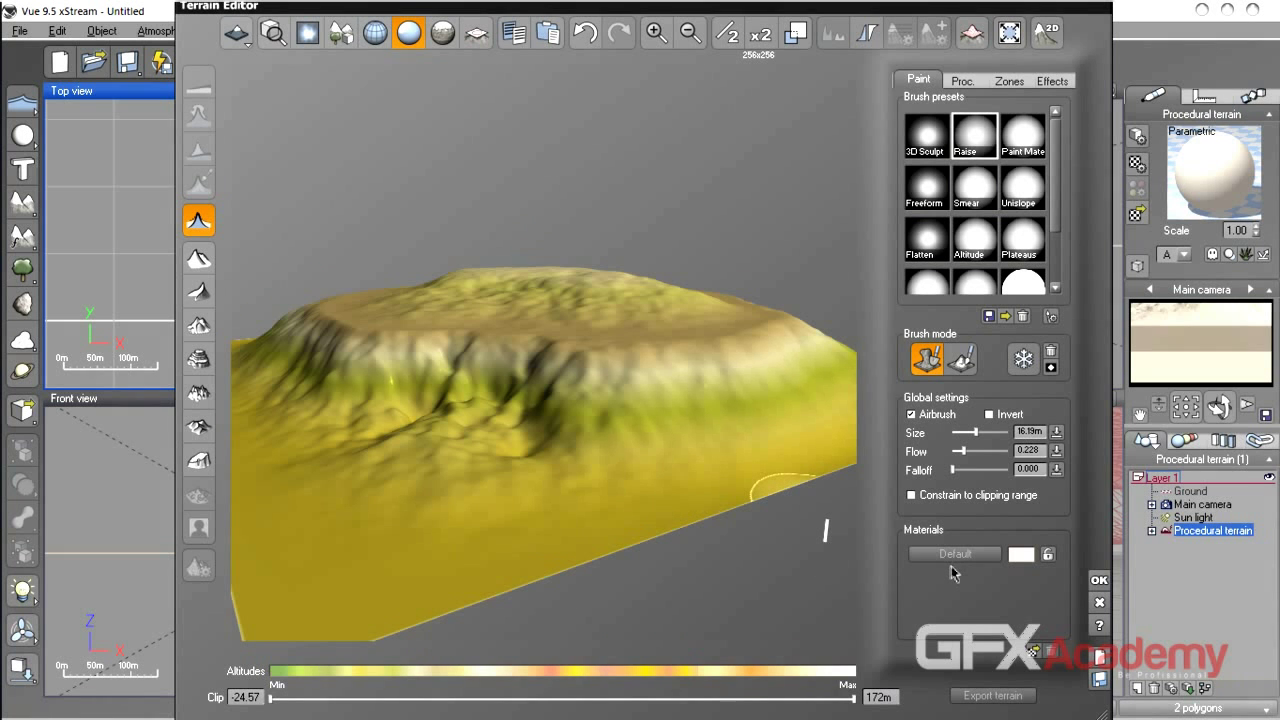
Turn on material painting for the Raise brush alongside sculpting.
right_click_drag(609, 416, 816, 423)
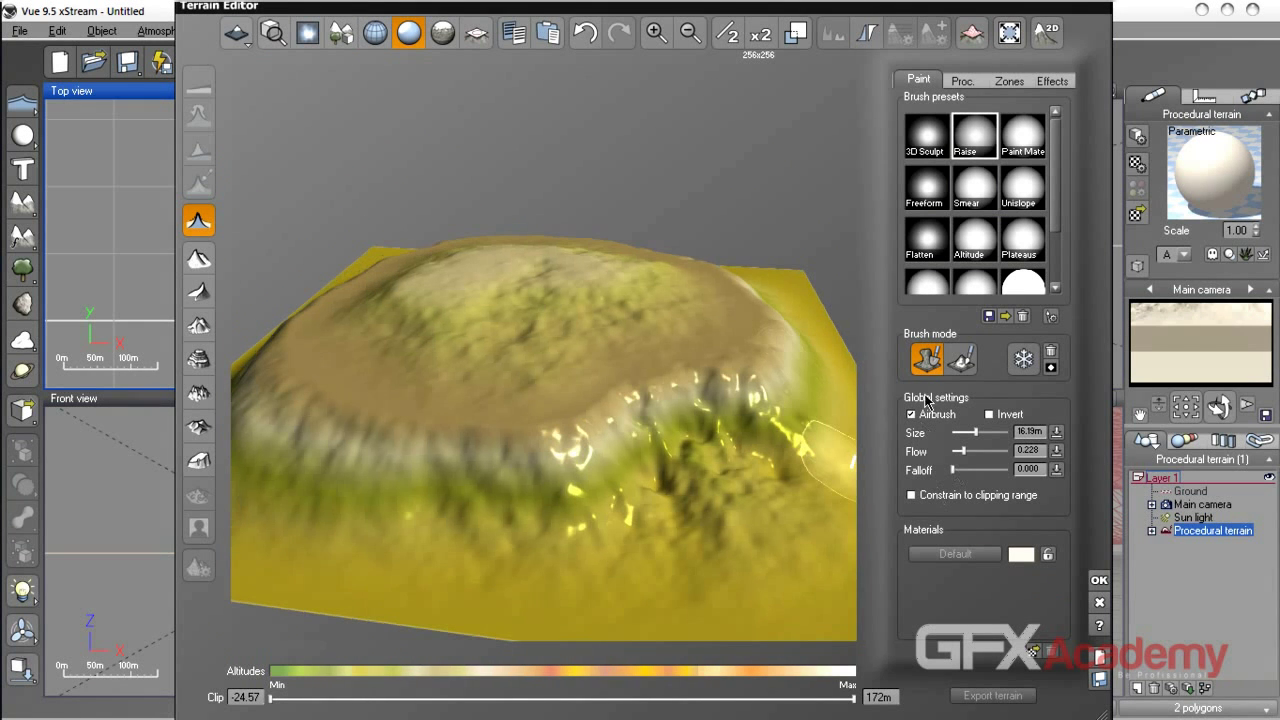
left_click(962, 360)
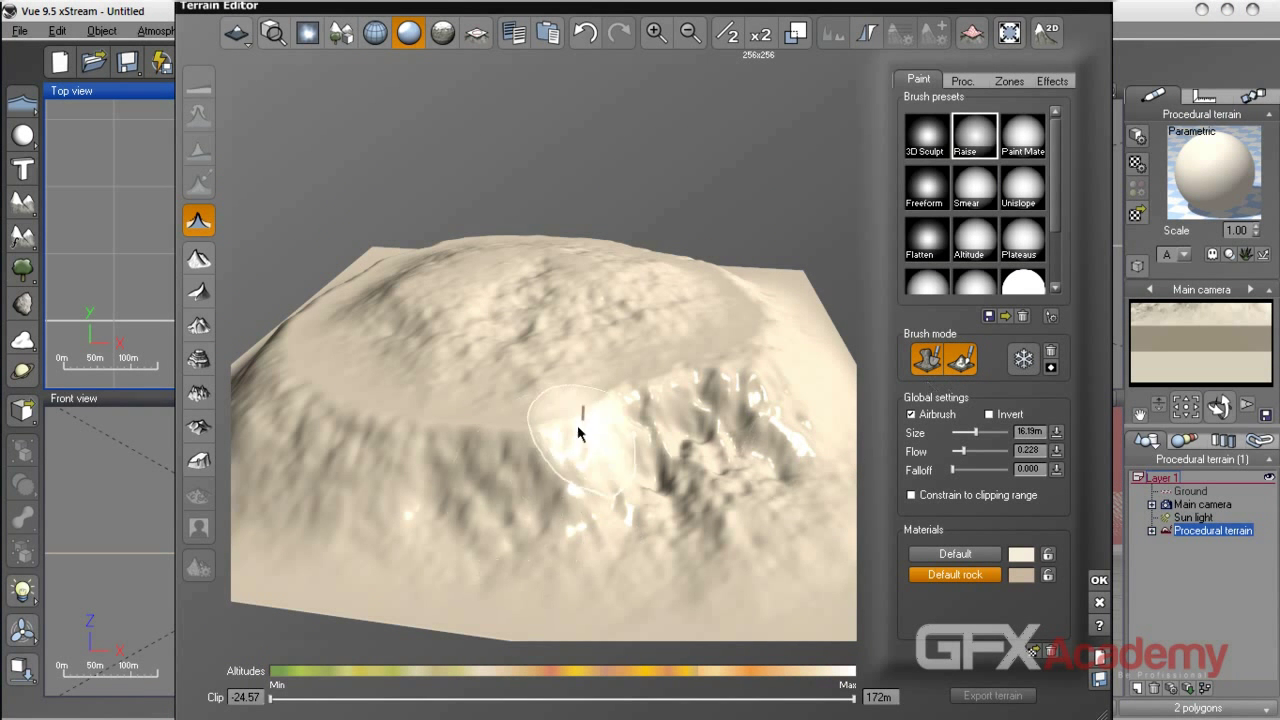
right_click_drag(586, 420, 583, 494)
mouse_move(603, 400)
right_mouse_down()
mouse_move(487, 440)
mouse_move(530, 346)
mouse_move(709, 349)
mouse_move(601, 418)
mouse_move(564, 360)
mouse_move(600, 409)
right_mouse_up()
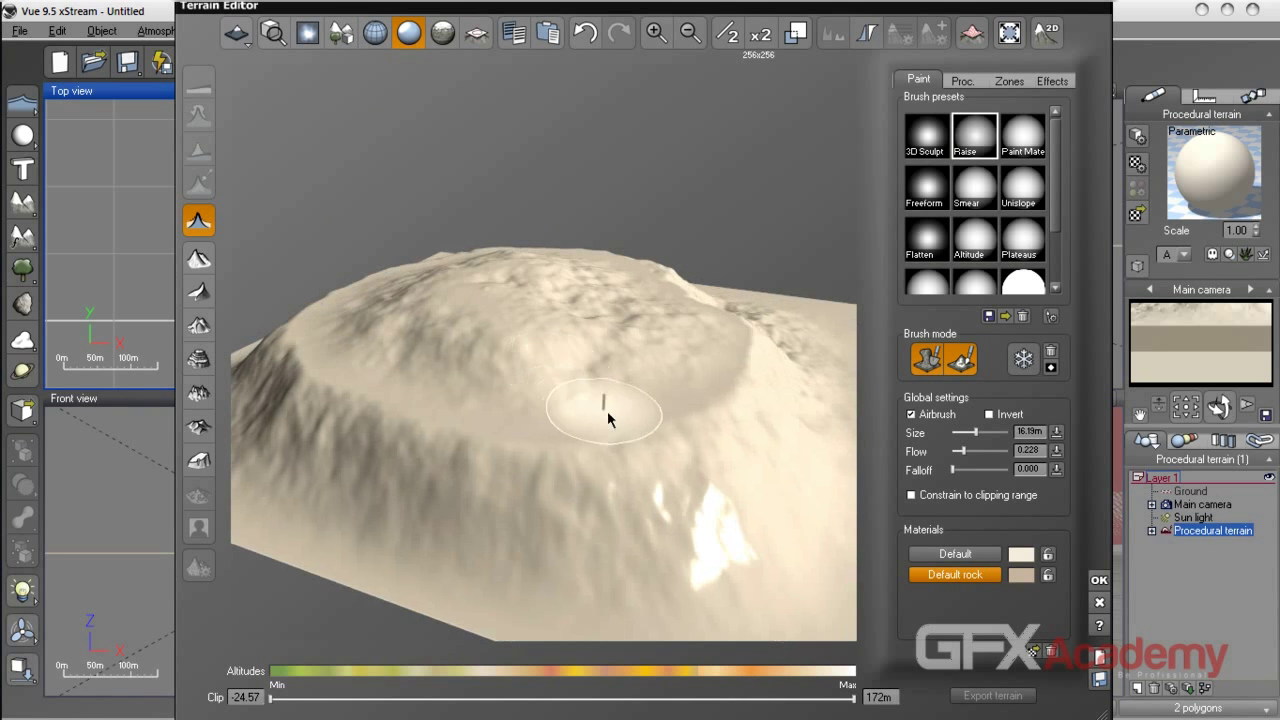
Set the Default material's colour to a dark brown with hue 25, luminance 33 and saturation 224.
left_click(1026, 558)
left_click_drag(1162, 496, 1164, 534)
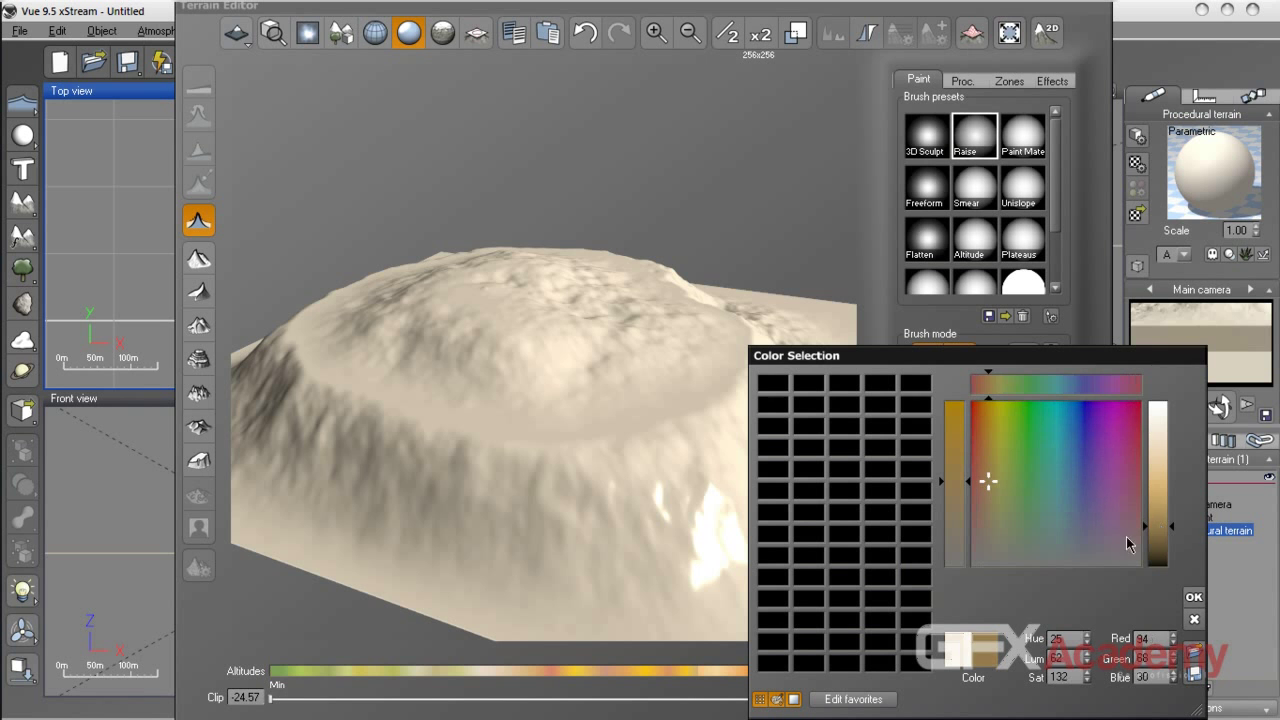
left_click(988, 383)
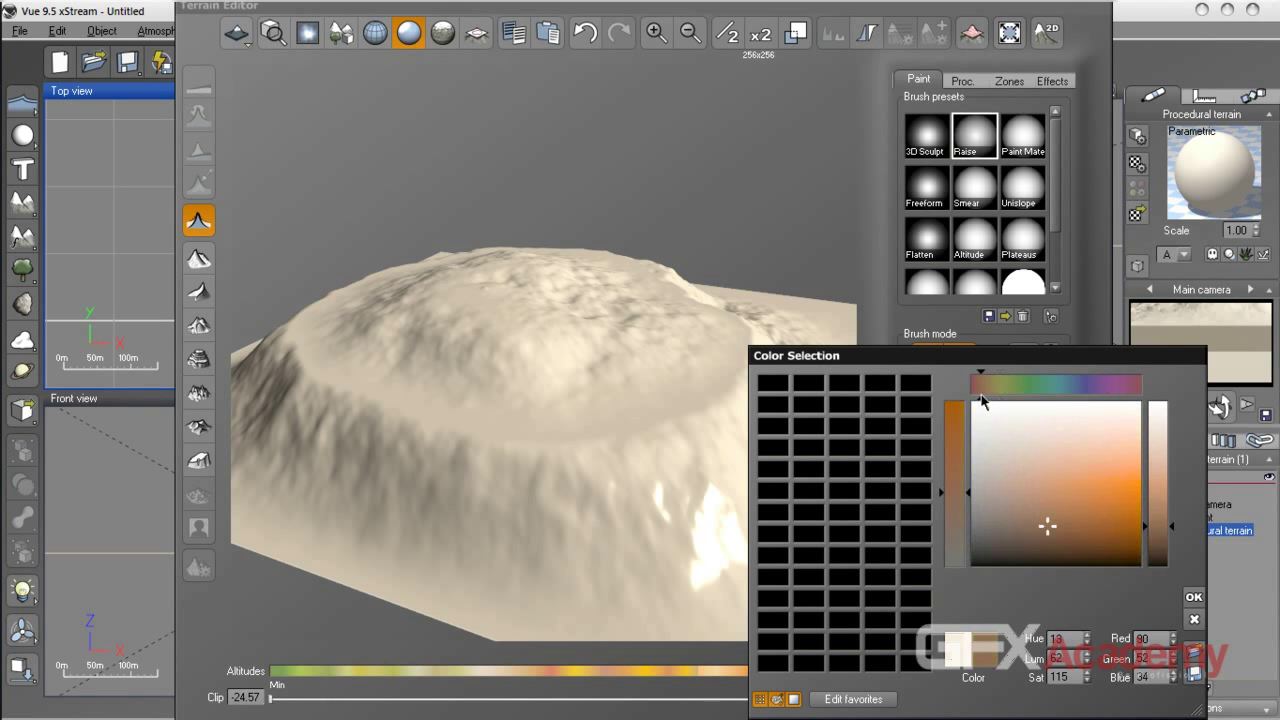
left_click_drag(1055, 520, 1120, 548)
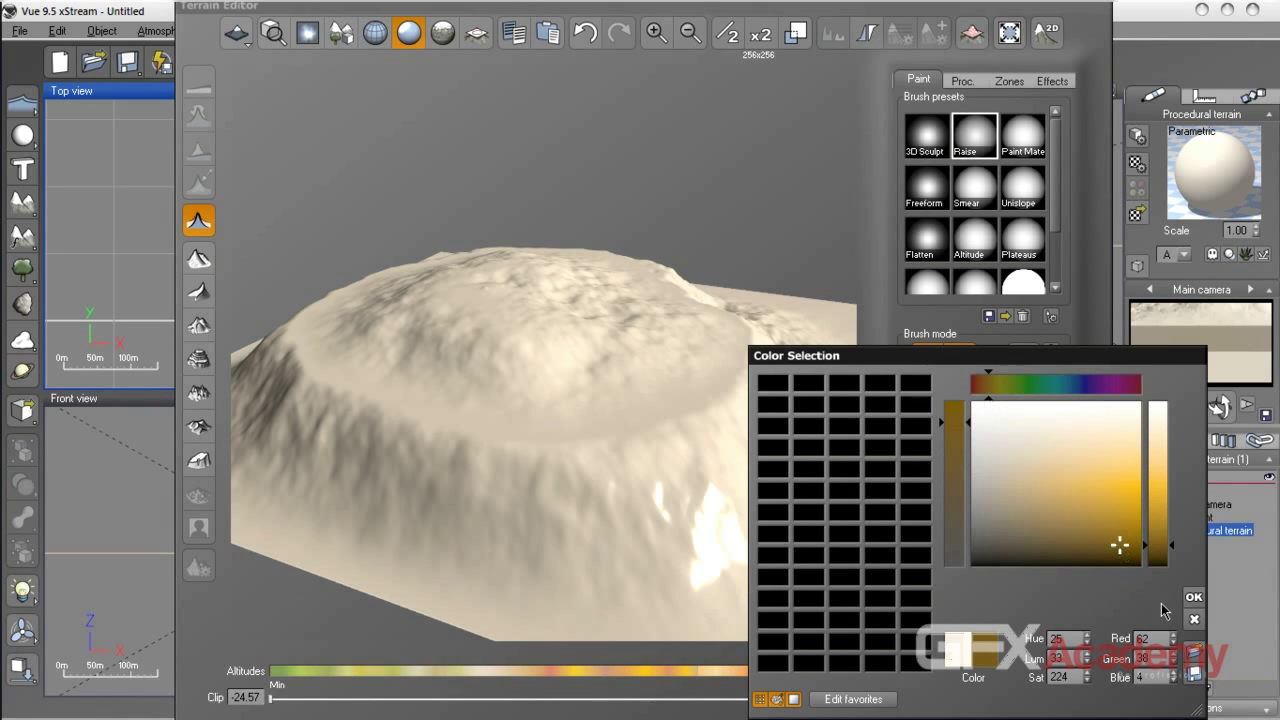
left_click(1194, 600)
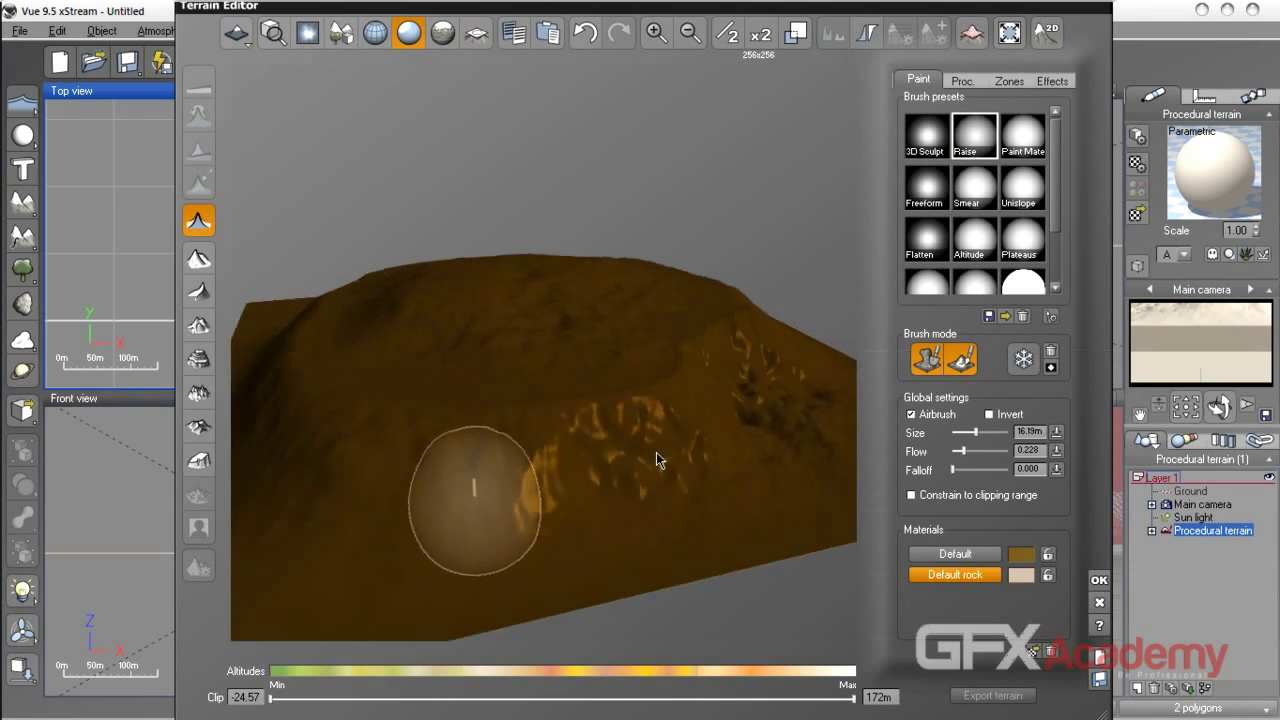
Raise and paint the Default rock material along the plateau's front rim and across its middle.
left_click_drag(718, 428, 480, 415)
mouse_move(603, 405)
right_mouse_down()
mouse_move(466, 411)
mouse_move(509, 434)
right_mouse_up()
mouse_move(444, 412)
left_mouse_down()
mouse_move(620, 425)
mouse_move(590, 405)
mouse_move(375, 460)
mouse_move(483, 515)
mouse_move(743, 429)
mouse_move(623, 371)
mouse_move(723, 520)
left_mouse_up()
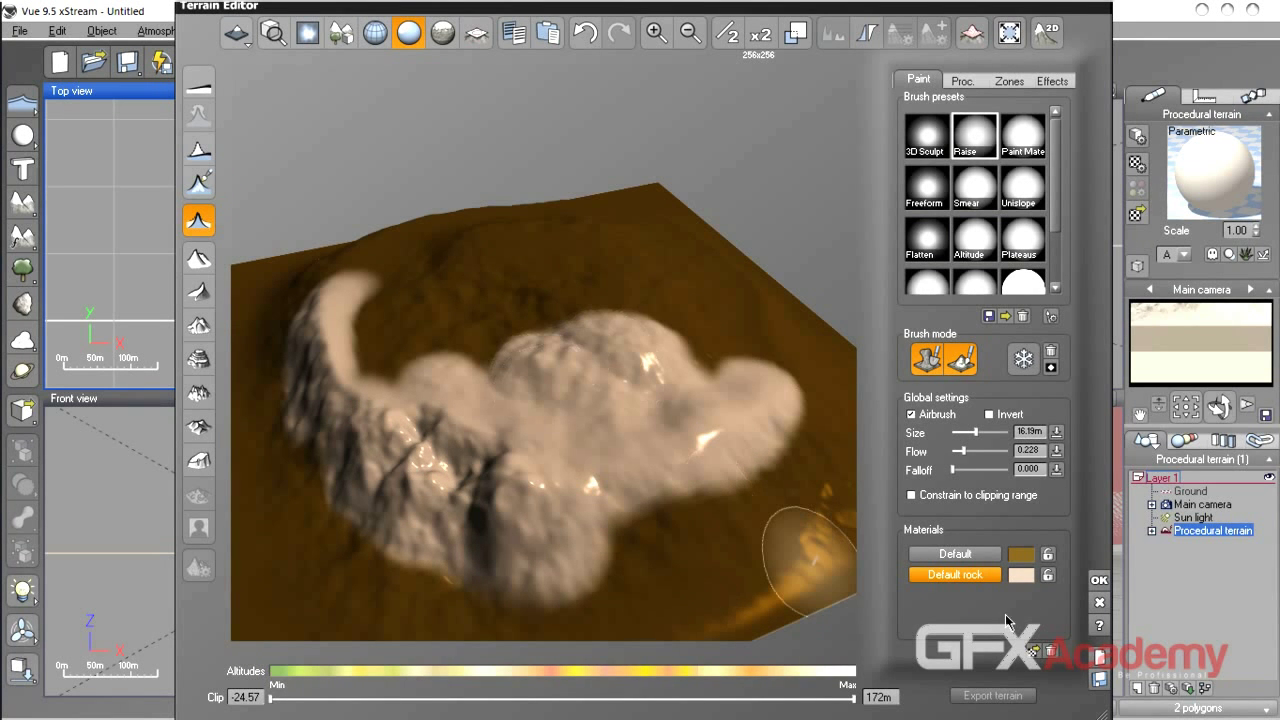
Set the Default rock material's colour to a green with hue 80, luminance 82 and saturation 131.
left_click(1030, 581)
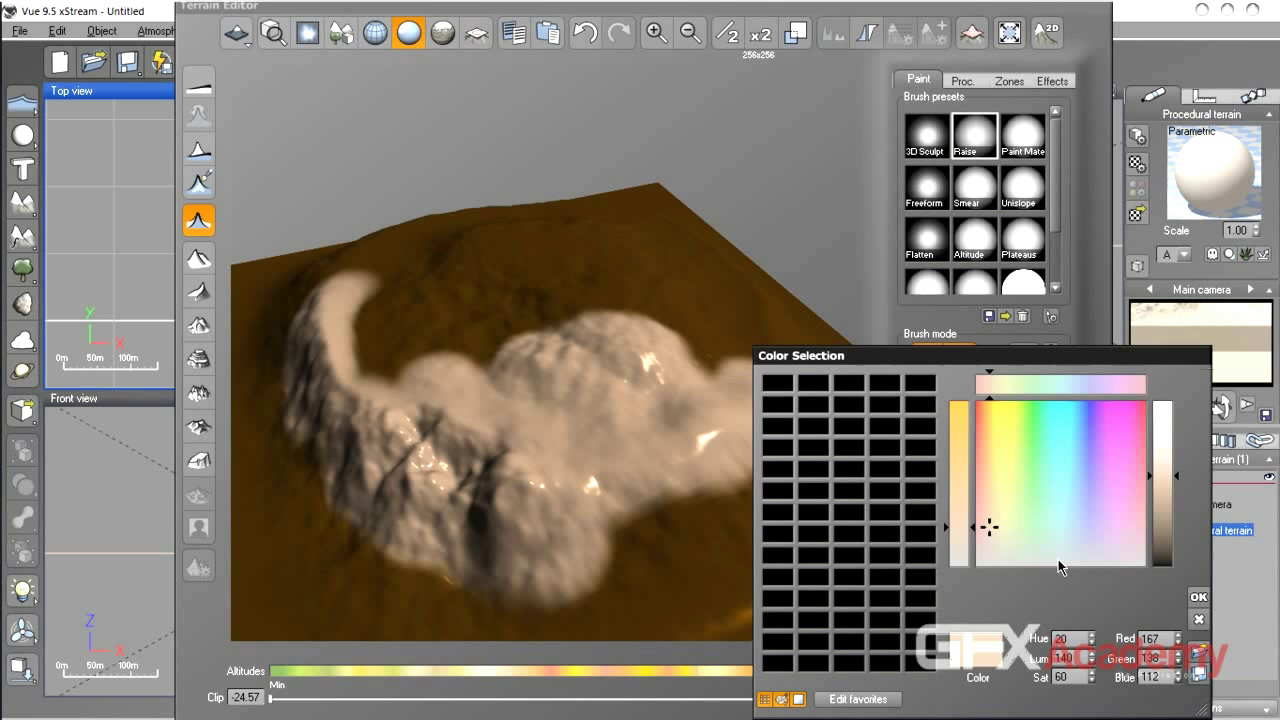
left_click(1032, 479)
left_click(1157, 505)
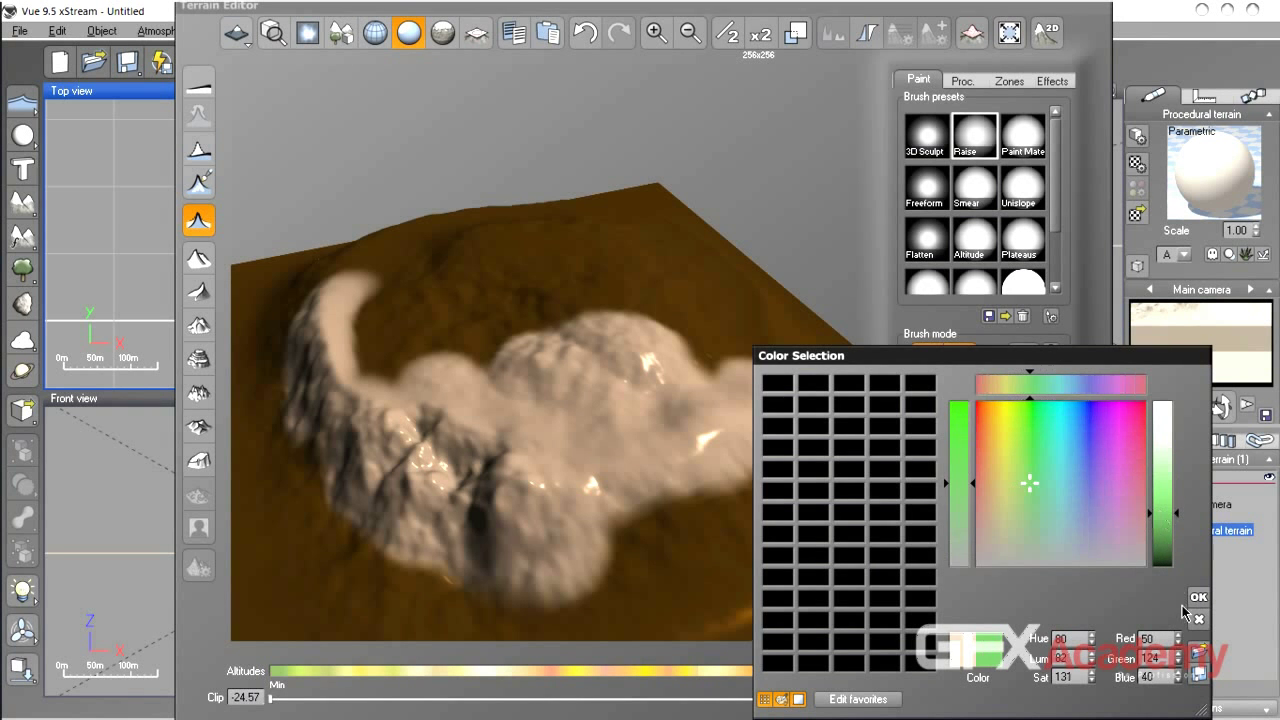
left_click(1199, 597)
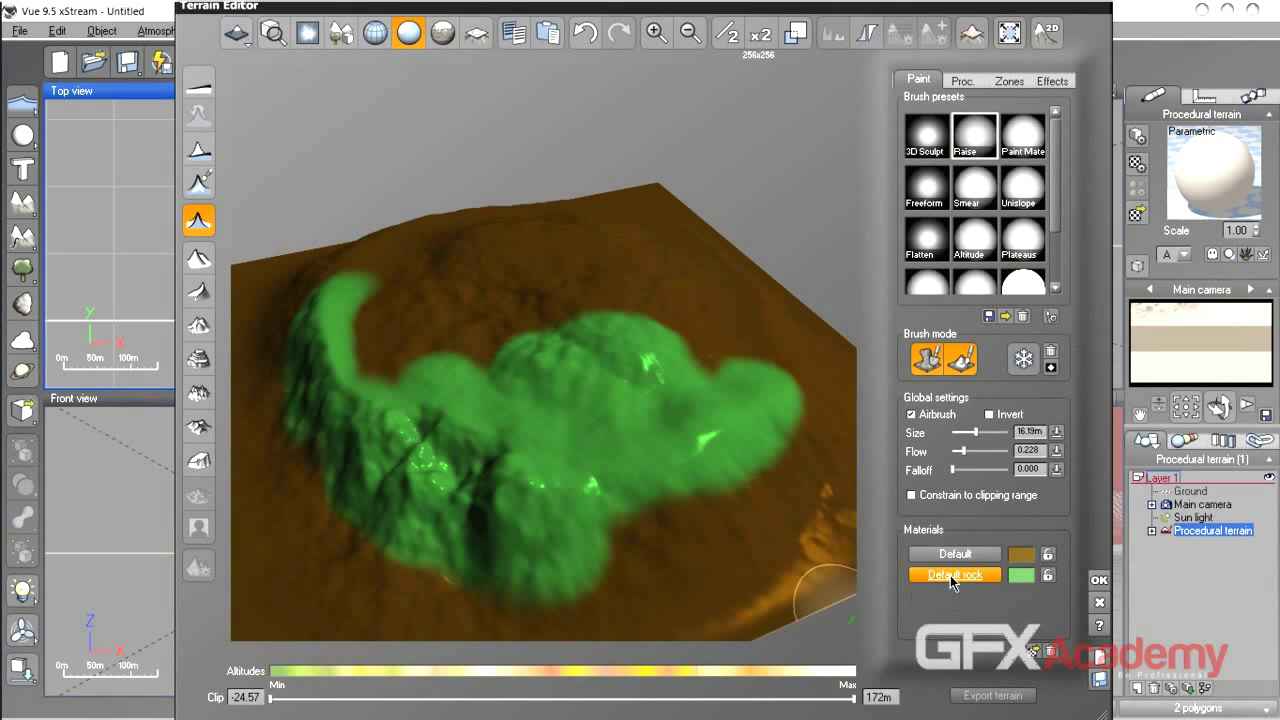
Extend the green Default rock strokes around the plateau's rim and top, and accept the terrain edits.
mouse_move(450, 450)
left_mouse_down()
mouse_move(423, 451)
mouse_move(703, 480)
mouse_move(569, 466)
mouse_move(580, 264)
left_mouse_up()
mouse_move(759, 432)
right_mouse_down()
mouse_move(572, 420)
mouse_move(684, 430)
right_mouse_up()
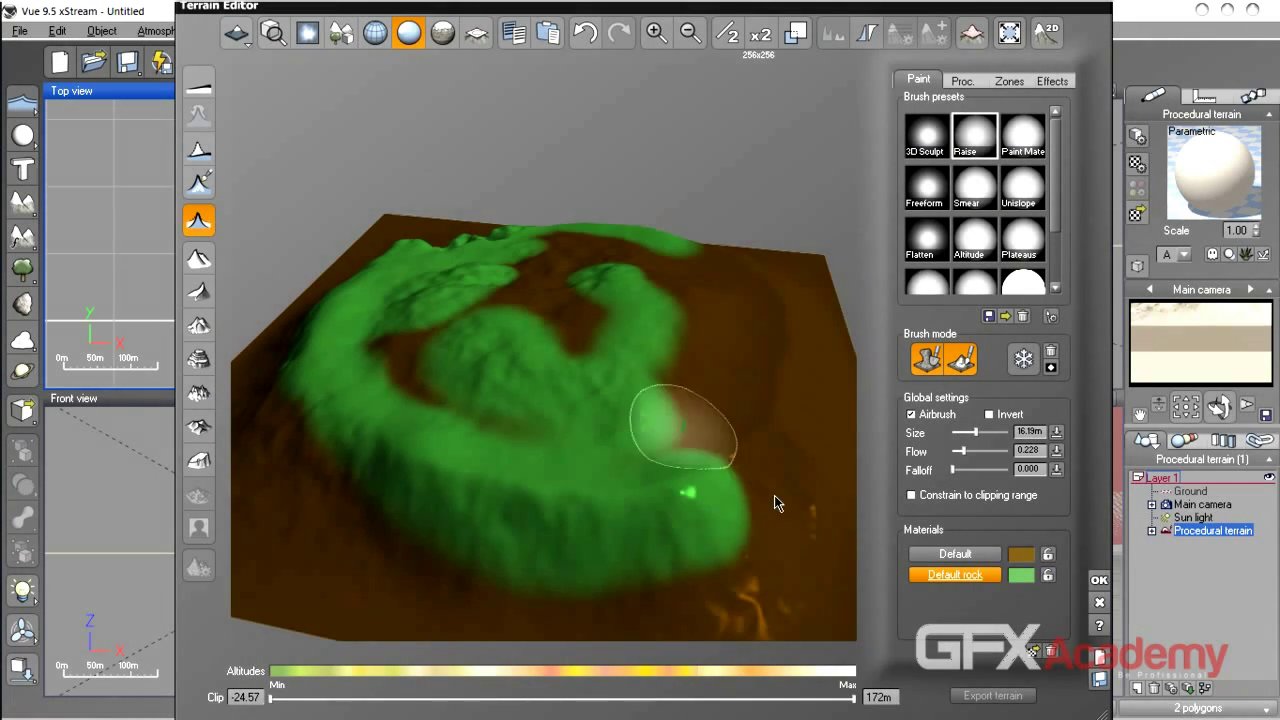
left_click(1100, 581)
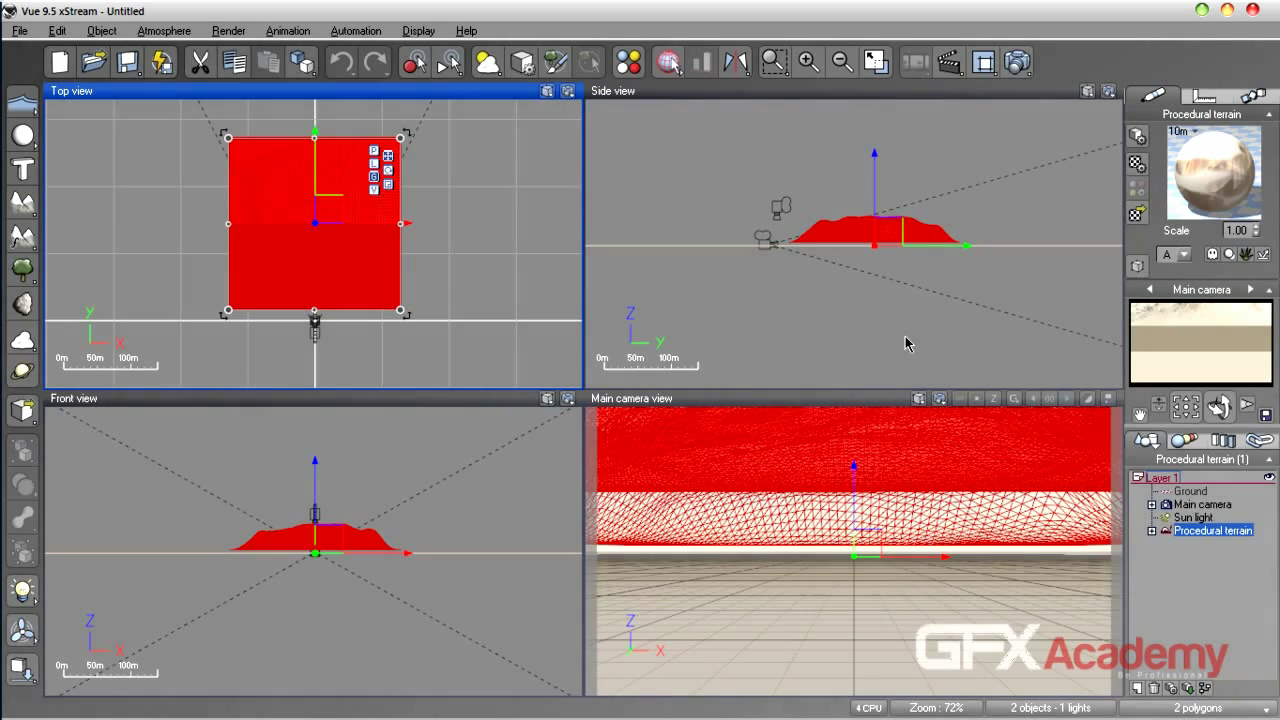
Raise, pull back and swing the main camera around so it frames the terrain from above at a corner.
left_click_drag(1220, 407, 1192, 490)
scroll(957, 508, "down", 4)
scroll(952, 508, "up", 5)
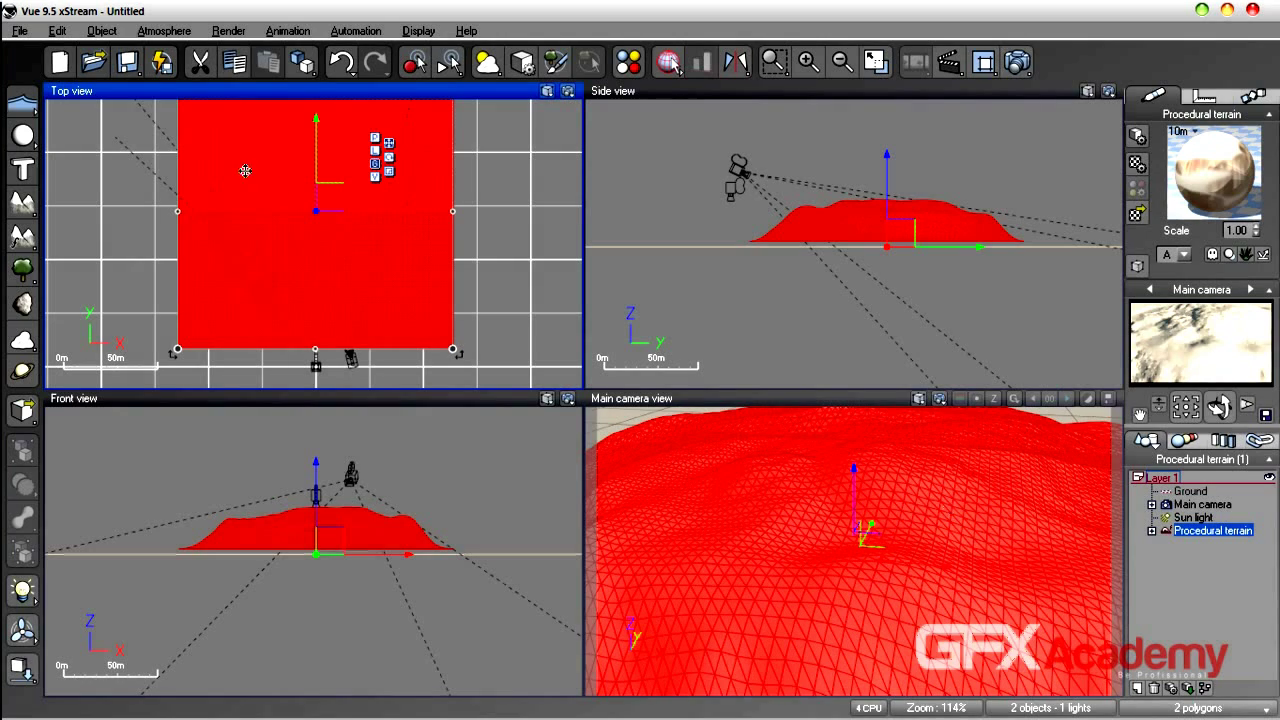
scroll(834, 468, "down", 7)
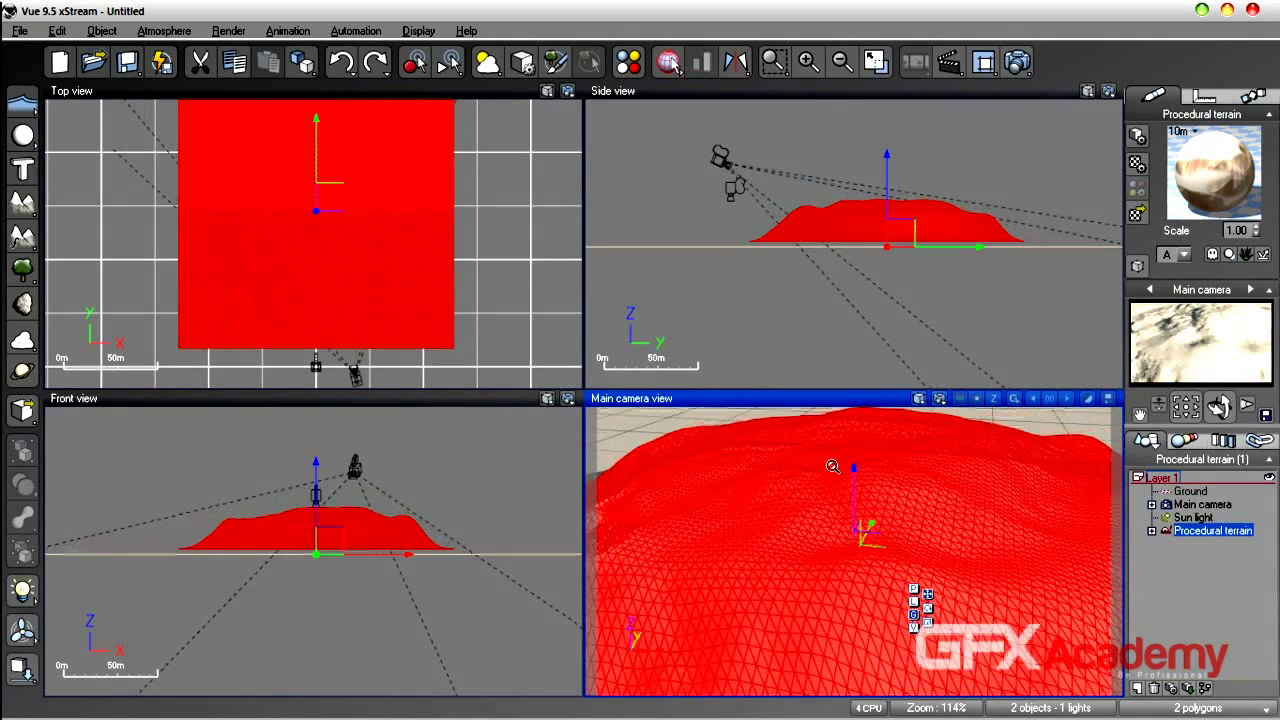
scroll(834, 469, "down", 2)
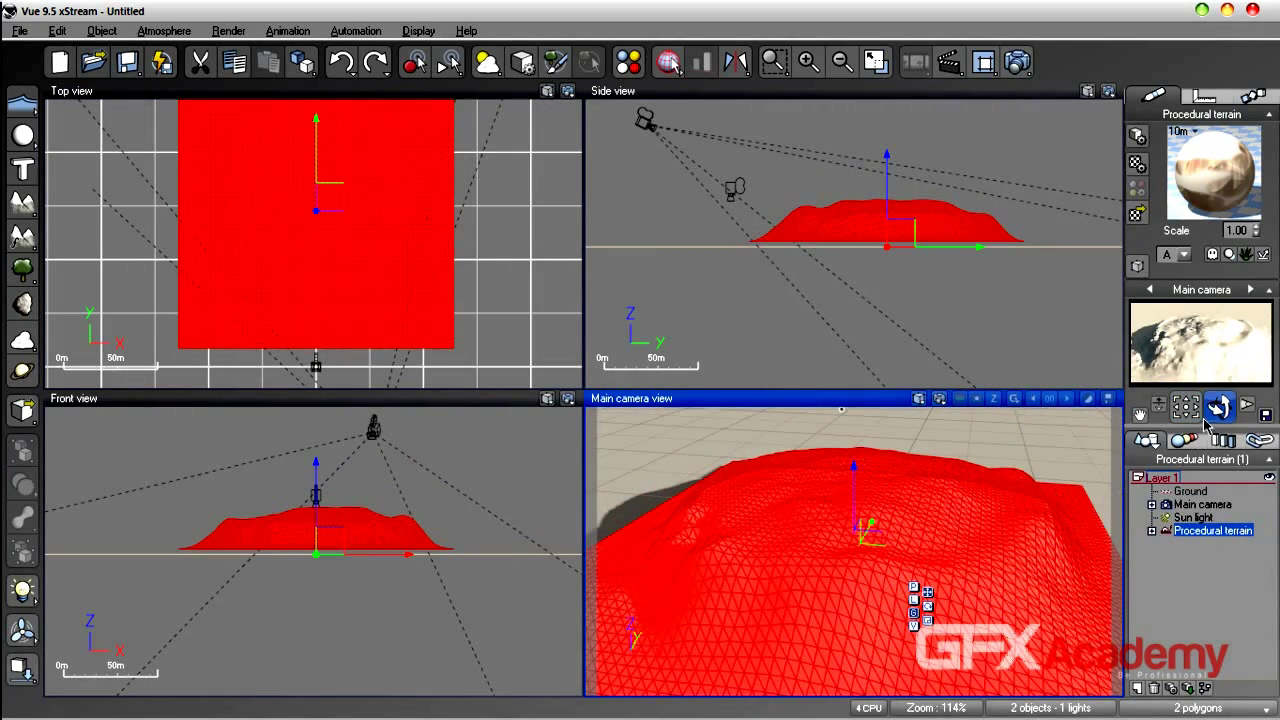
scroll(849, 430, "down", 3)
right_click_drag(849, 430, 1038, 575)
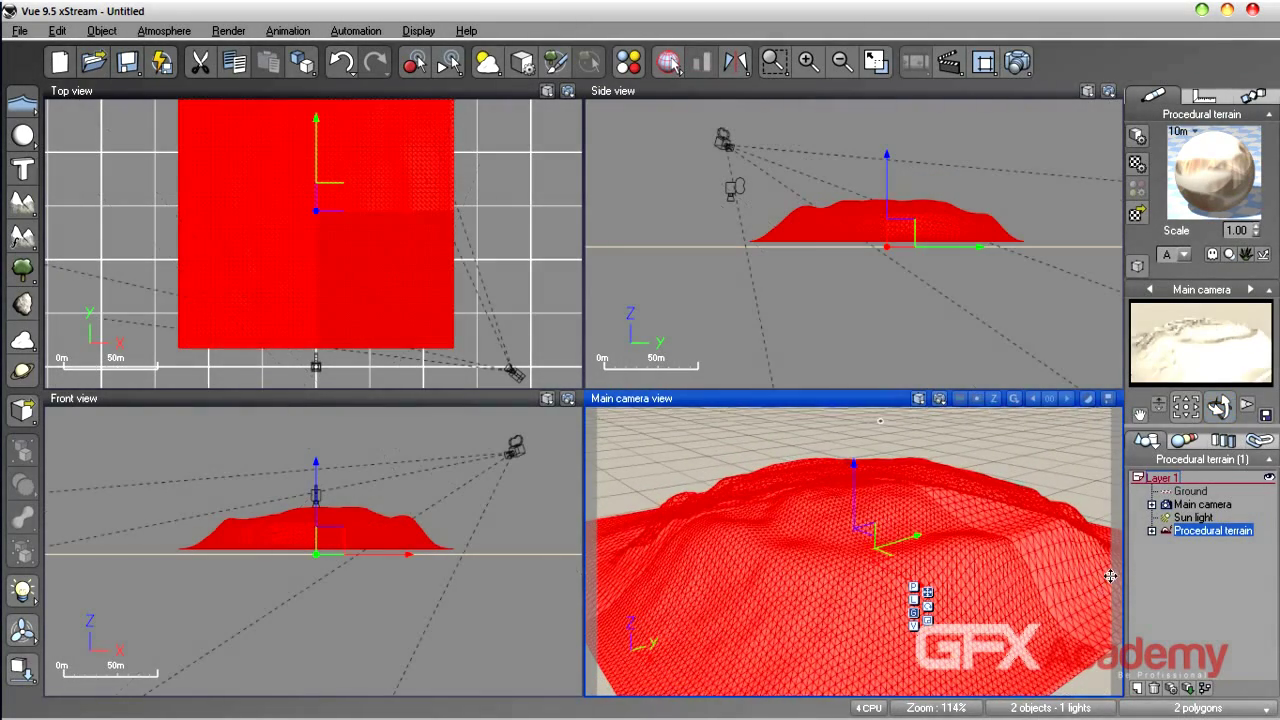
Reopen the procedural terrain in the Terrain Editor and turn off material painting, leaving only sculpting active.
double_click(985, 570)
mouse_move(553, 438)
right_mouse_down()
mouse_move(571, 443)
mouse_move(627, 538)
mouse_move(345, 418)
mouse_move(657, 480)
right_mouse_up()
left_click(959, 358)
mouse_move(860, 458)
right_mouse_down()
mouse_move(446, 514)
mouse_move(491, 531)
mouse_move(354, 464)
mouse_move(528, 429)
right_mouse_up()
right_click_drag(640, 426, 608, 472)
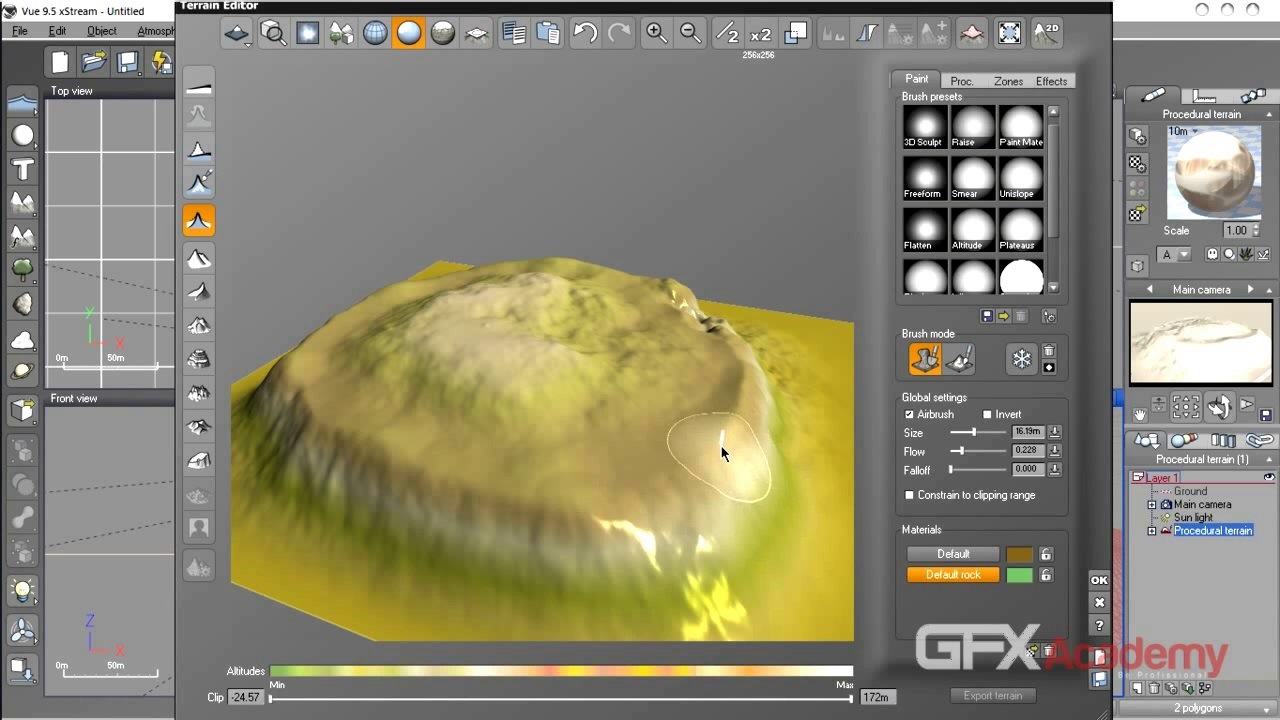
mouse_move(589, 442)
right_mouse_down()
mouse_move(650, 450)
mouse_move(554, 418)
mouse_move(609, 423)
mouse_move(592, 453)
right_mouse_up()
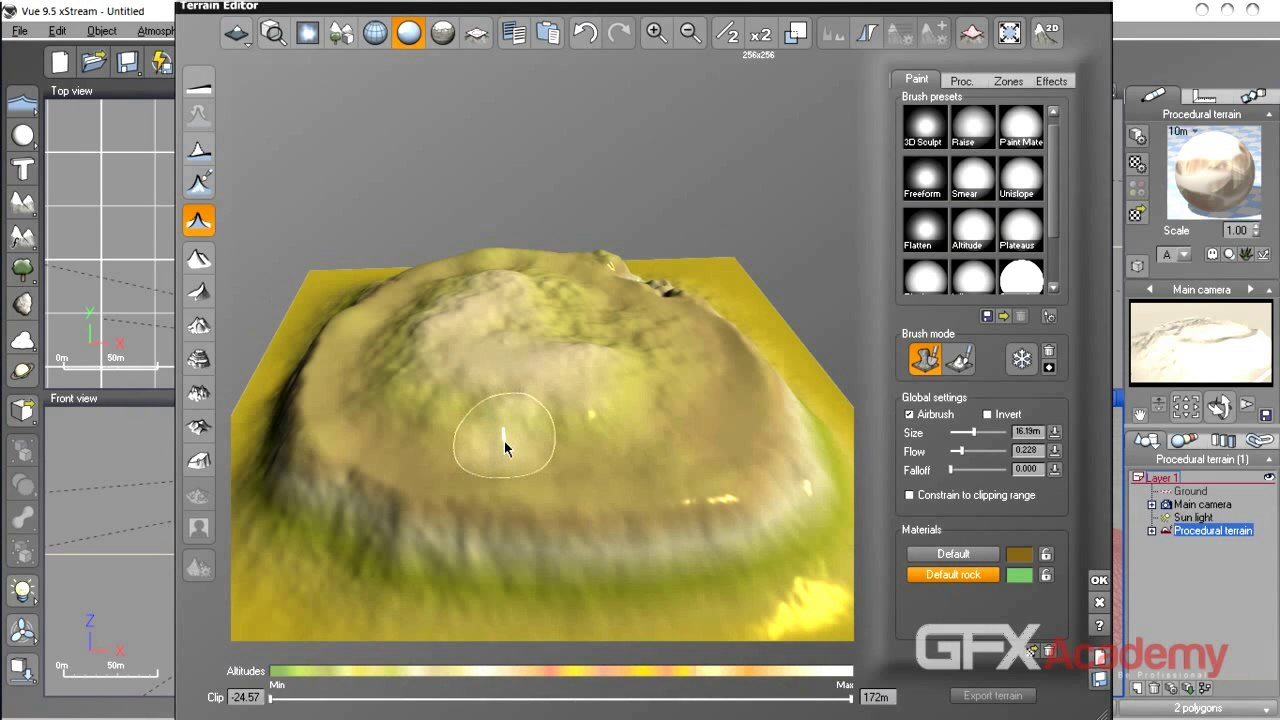
Name the current brush Gfxbrush in the Brush Editor.
left_click(1049, 317)
left_click_drag(753, 42, 480, 42)
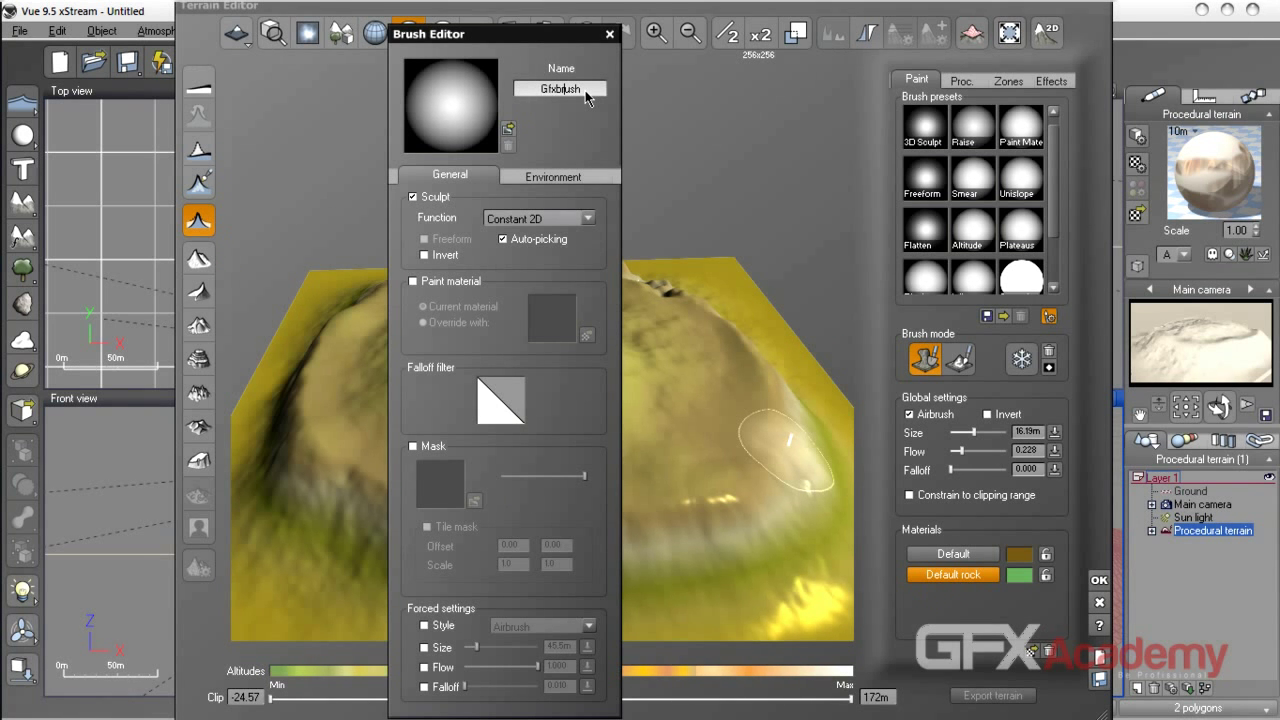
key("Return")
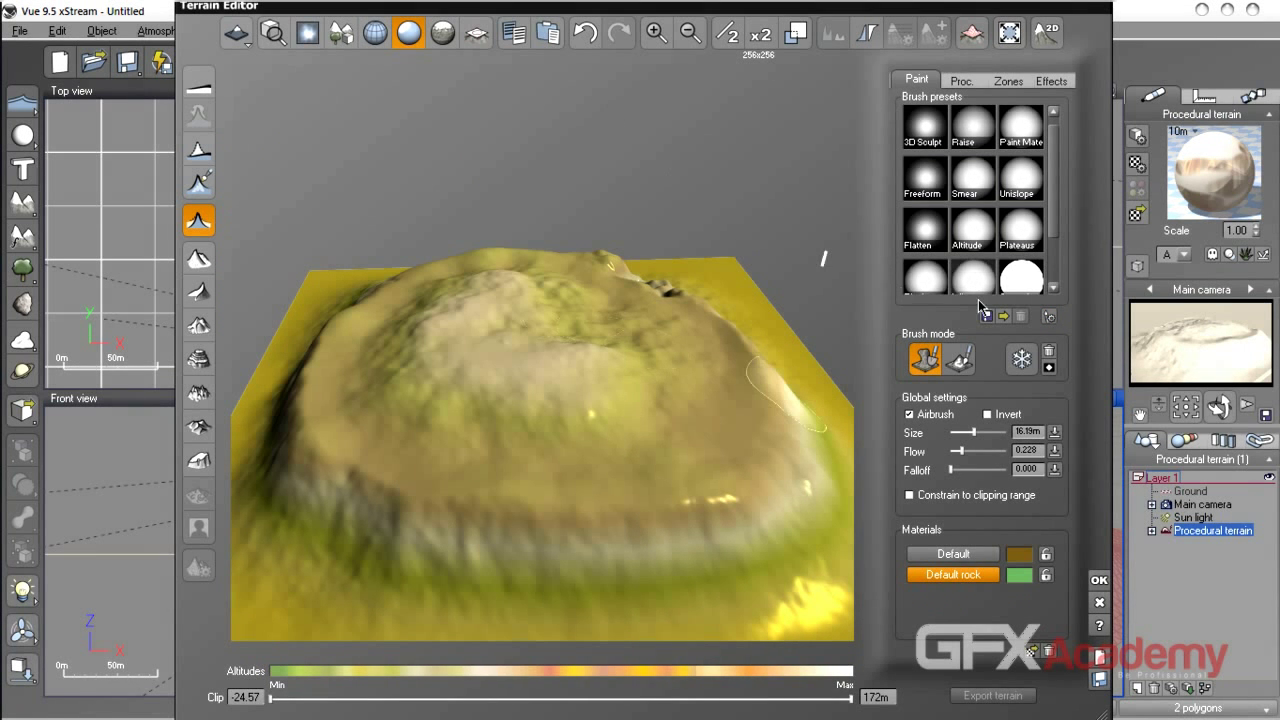
mouse_move(1053, 194)
left_mouse_down()
mouse_move(1047, 244)
mouse_move(1064, 245)
mouse_move(1069, 218)
left_mouse_up()
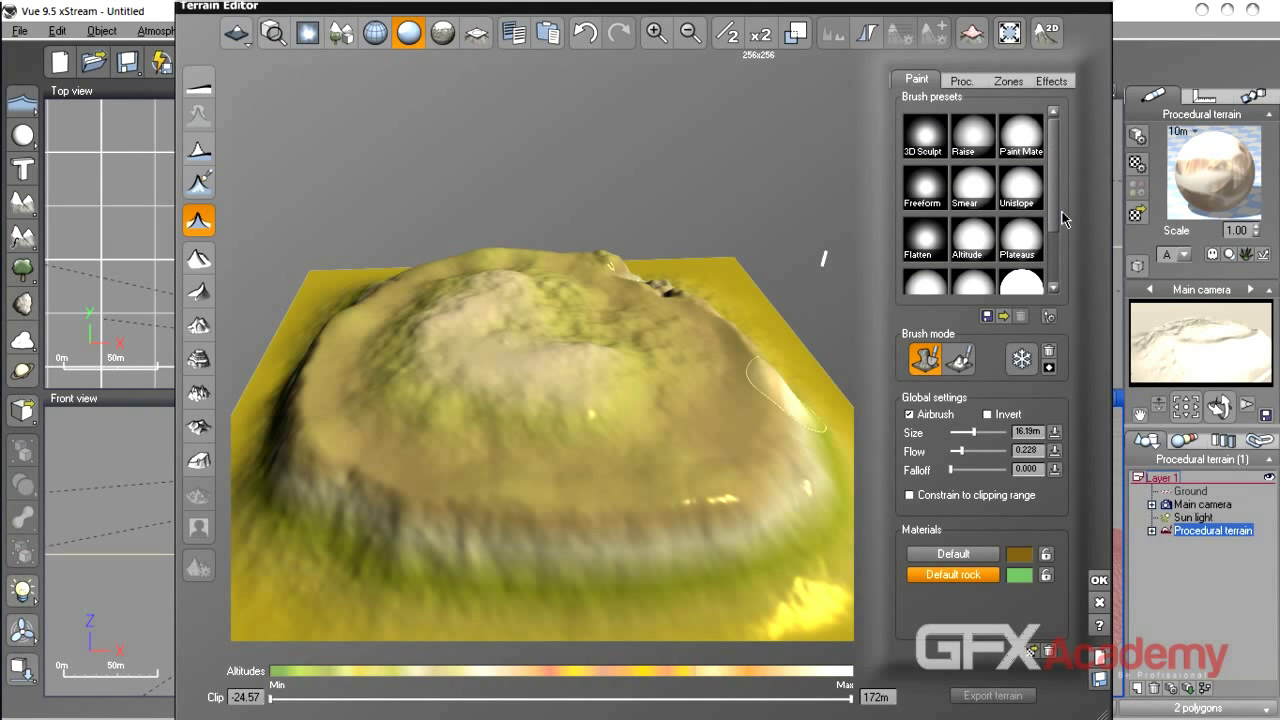
Load the world map picture from the Bitmaps folder as the shape of Gfxbrush.
left_click(1048, 316)
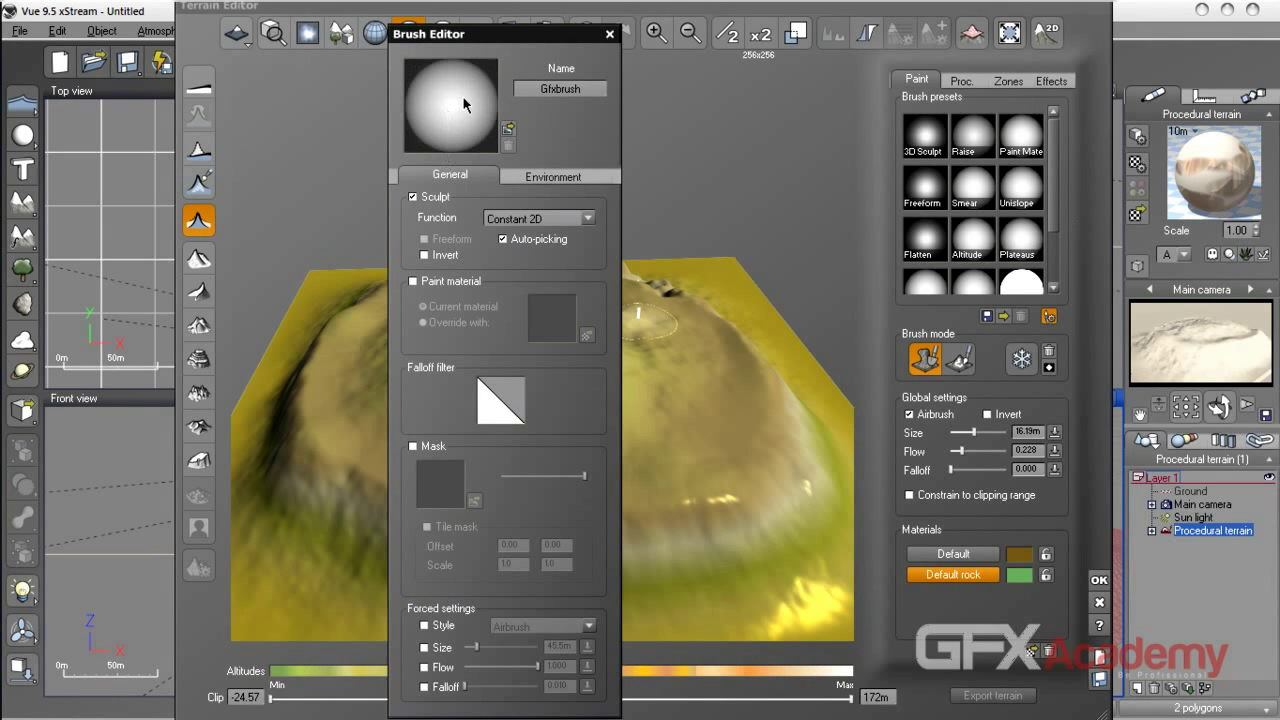
left_click_drag(482, 31, 396, 16)
left_click(423, 128)
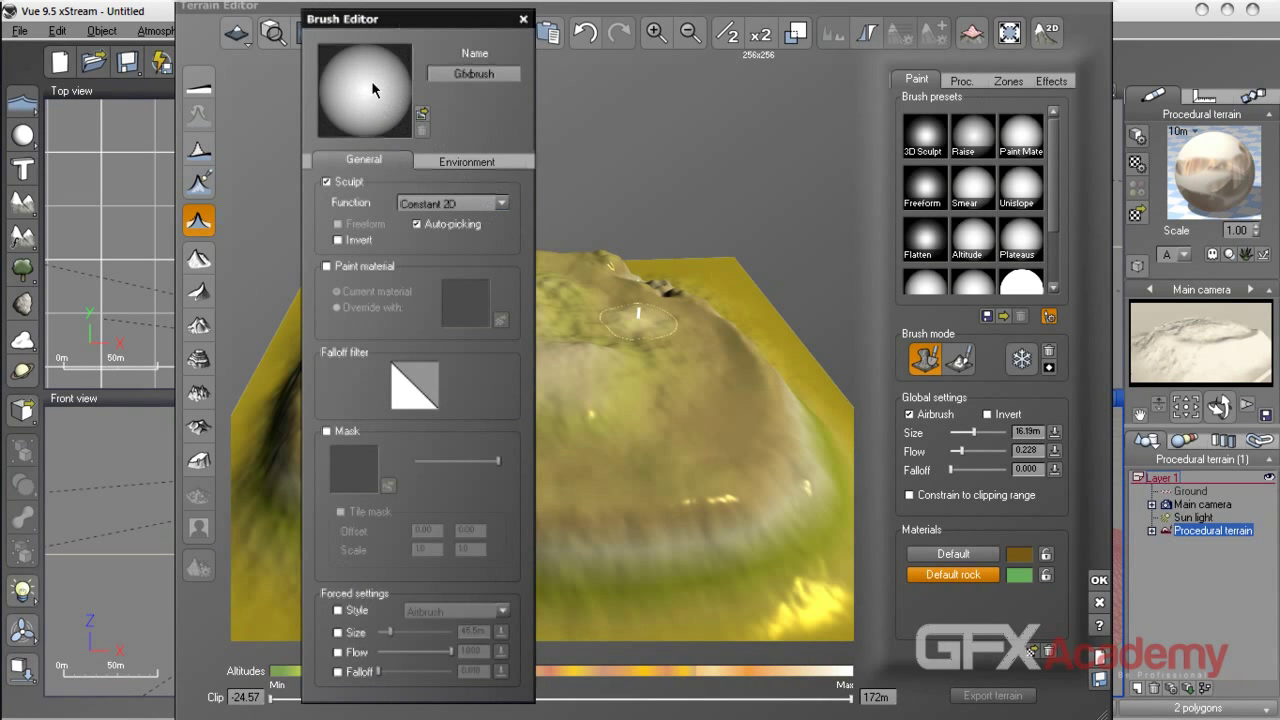
left_click(422, 113)
left_click_drag(882, 273, 846, 187)
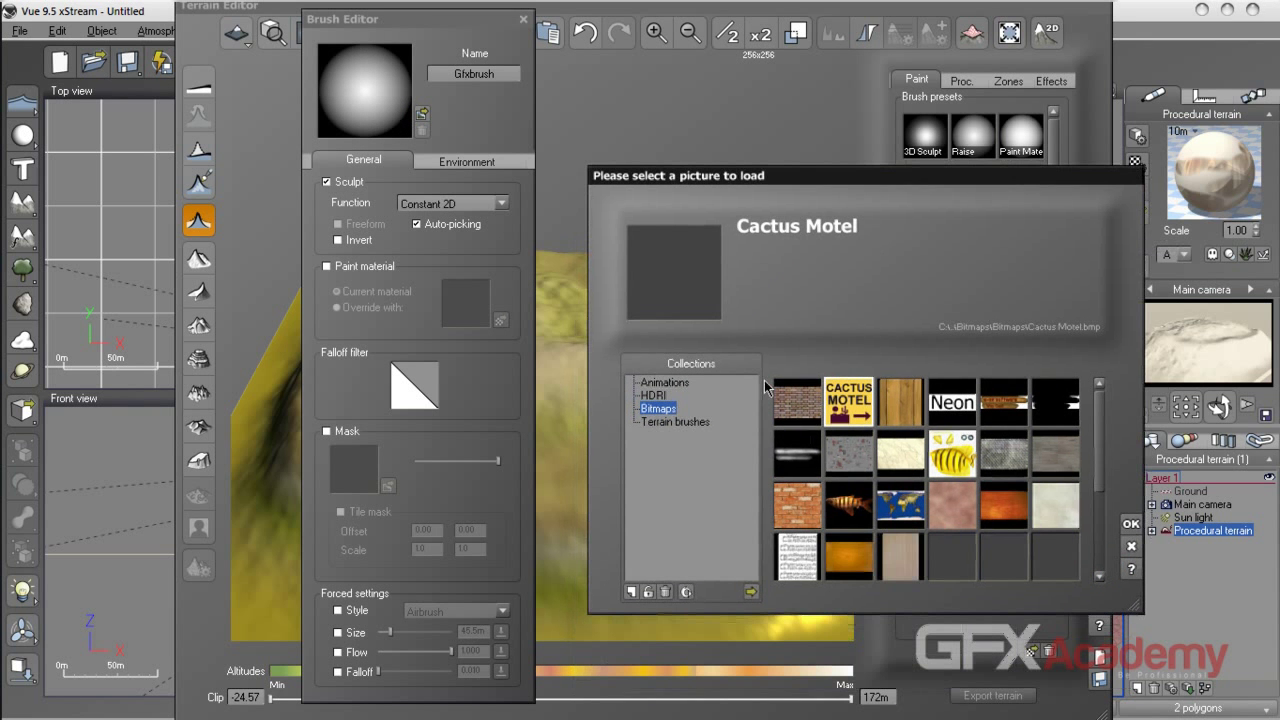
left_click(751, 592)
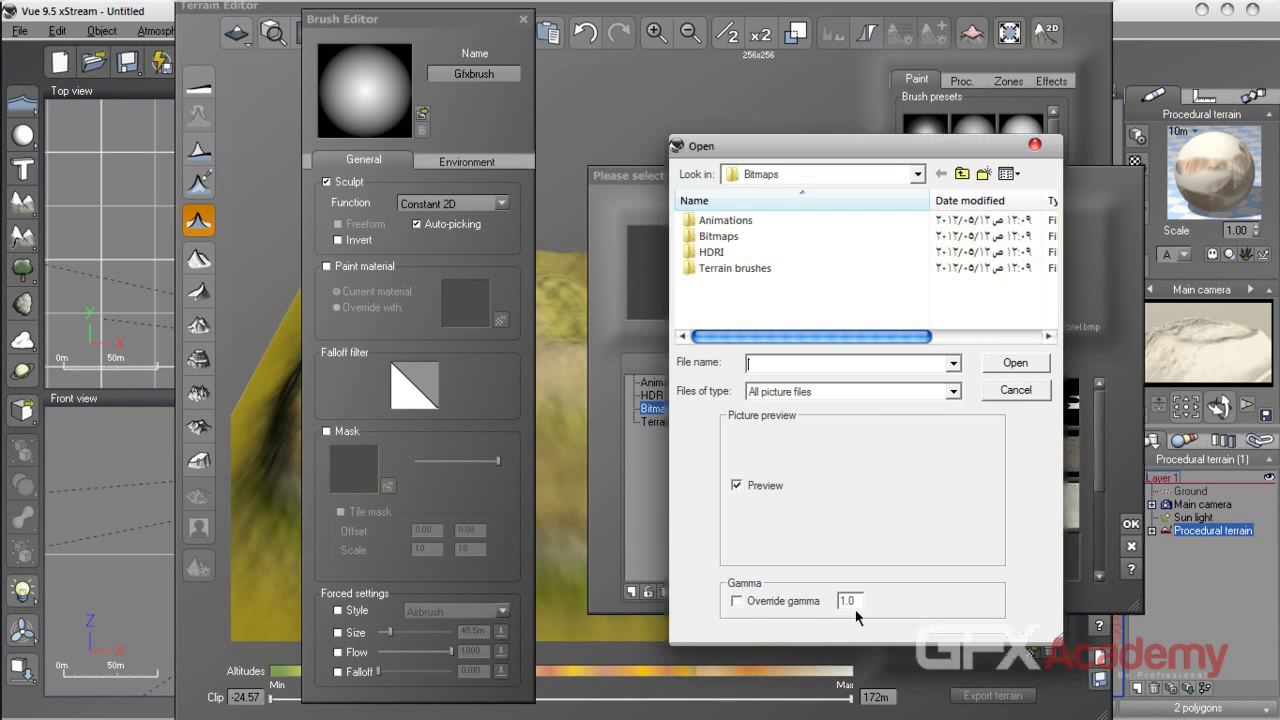
left_click(859, 392)
left_click(859, 392)
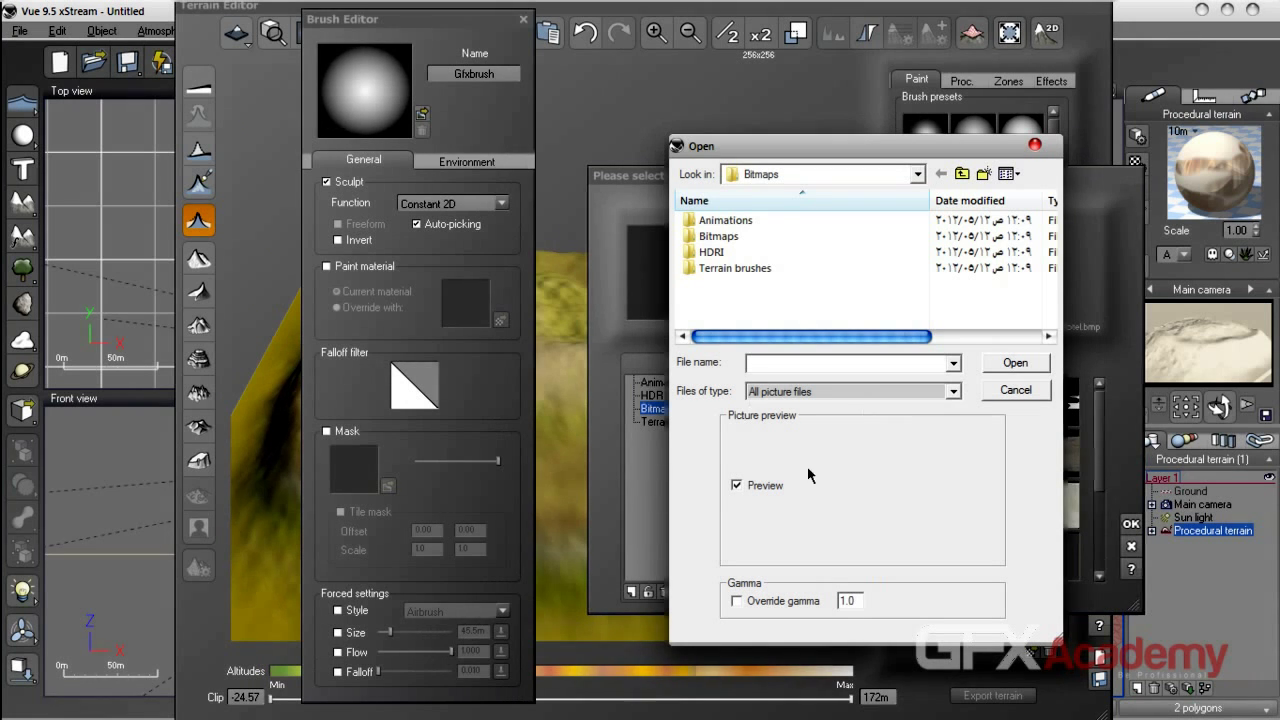
double_click(718, 236)
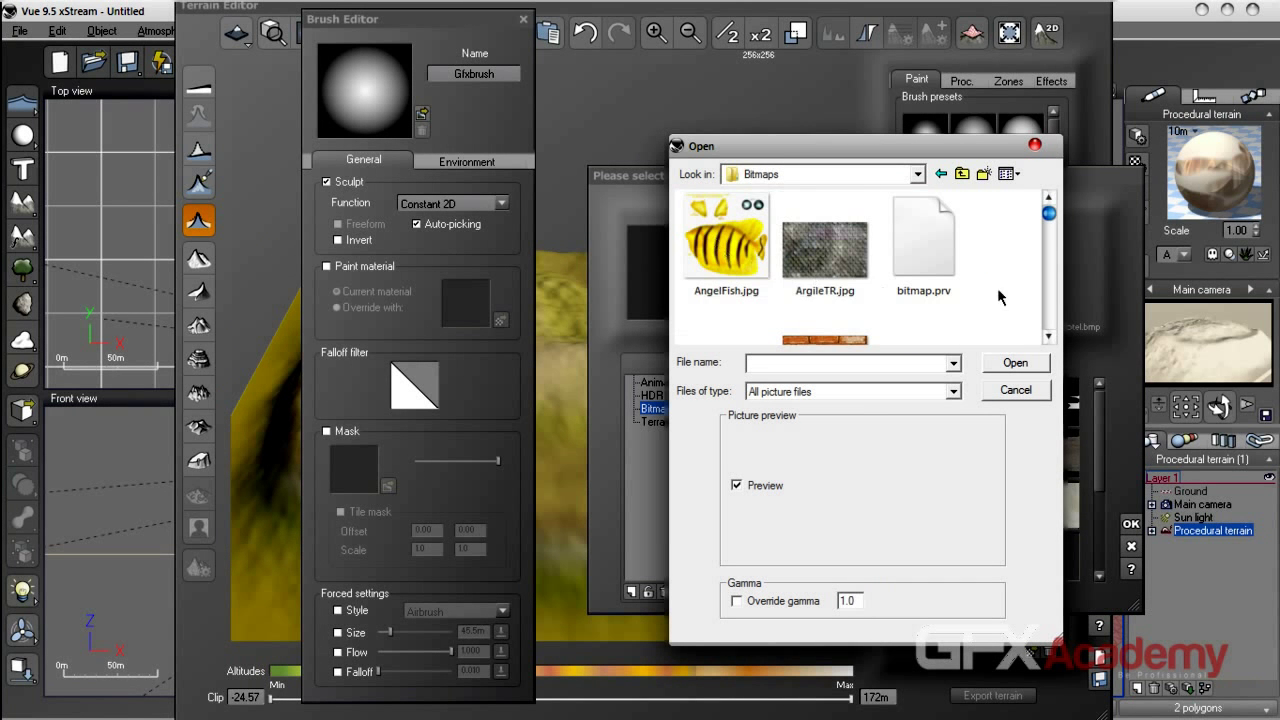
mouse_move(1047, 213)
left_mouse_down()
mouse_move(1048, 258)
mouse_move(1048, 244)
left_mouse_up()
double_click(735, 300)
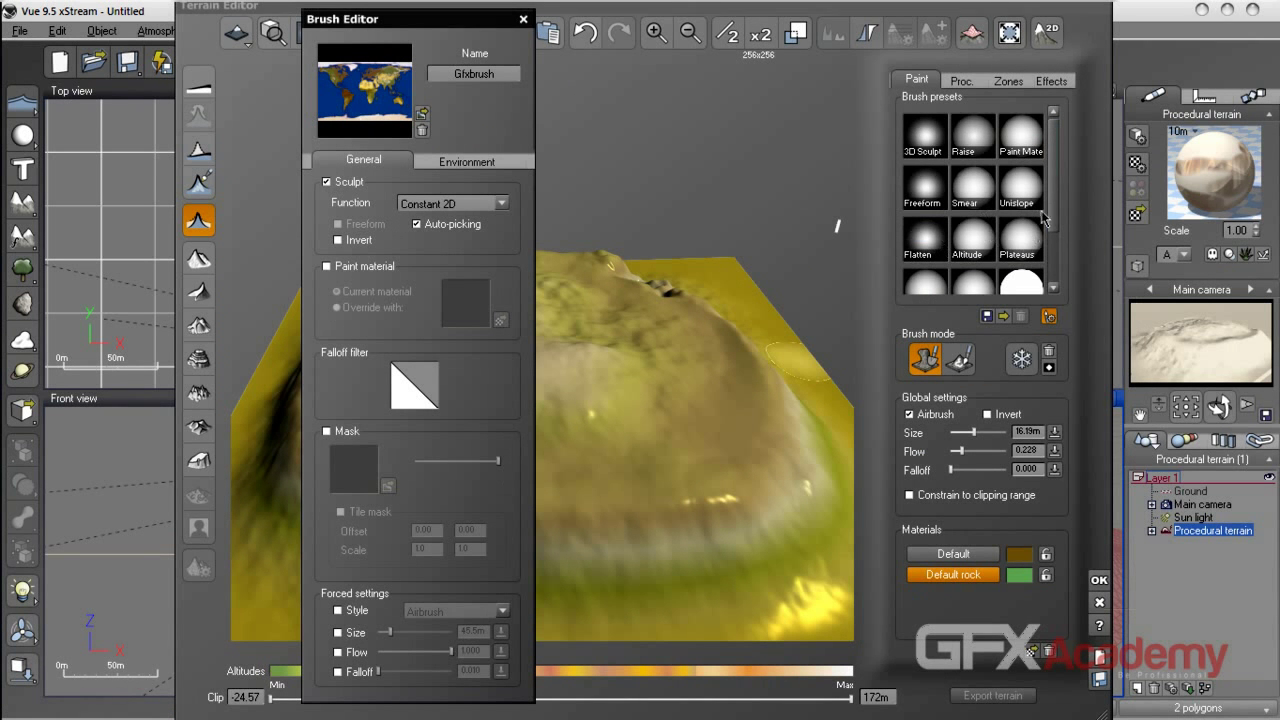
Set the sculpt function of Gfxbrush to Inflate and swell two rounded mounds along the plateau's front rim.
left_click(1056, 263)
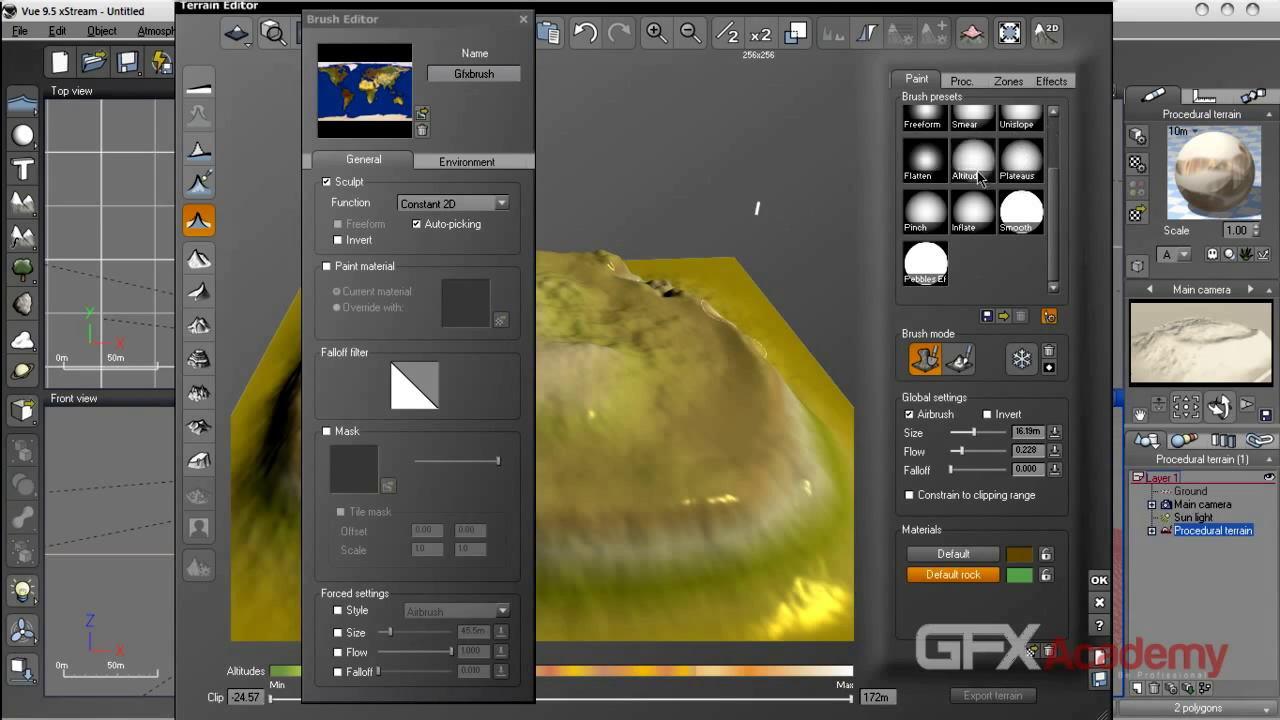
mouse_move(413, 24)
left_mouse_down()
mouse_move(876, 80)
mouse_move(985, 57)
left_mouse_up()
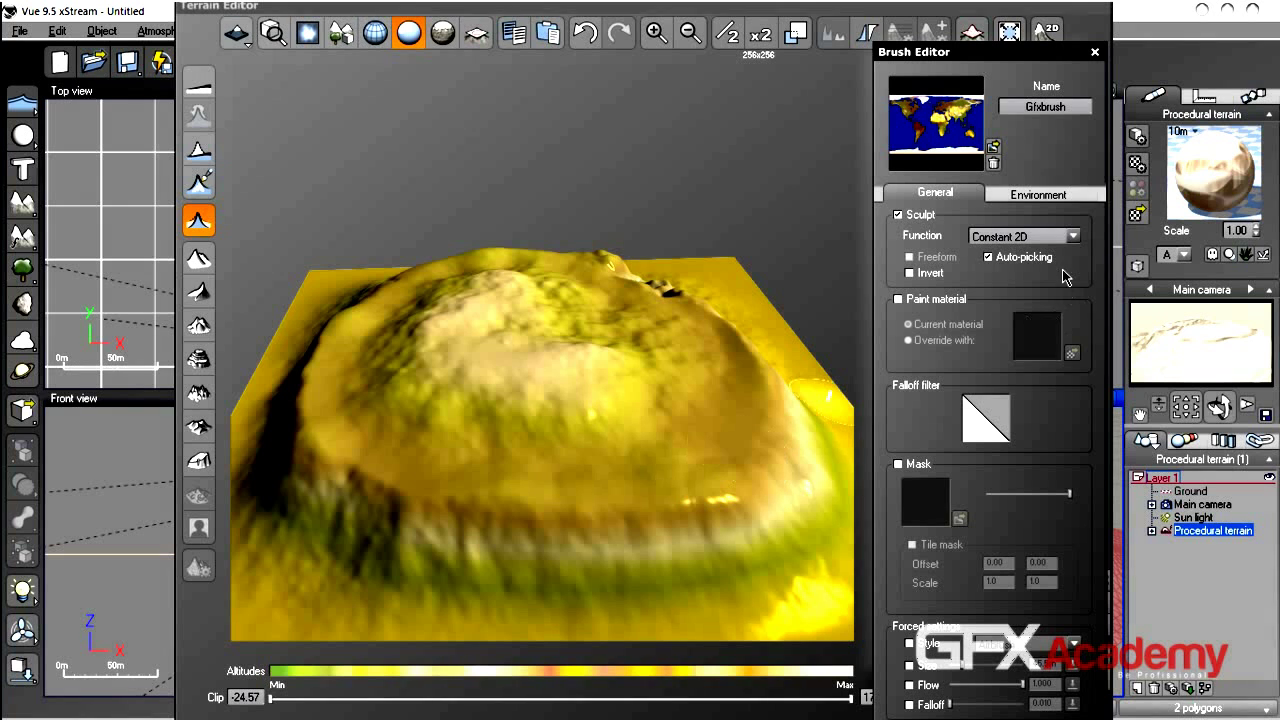
left_click(1040, 236)
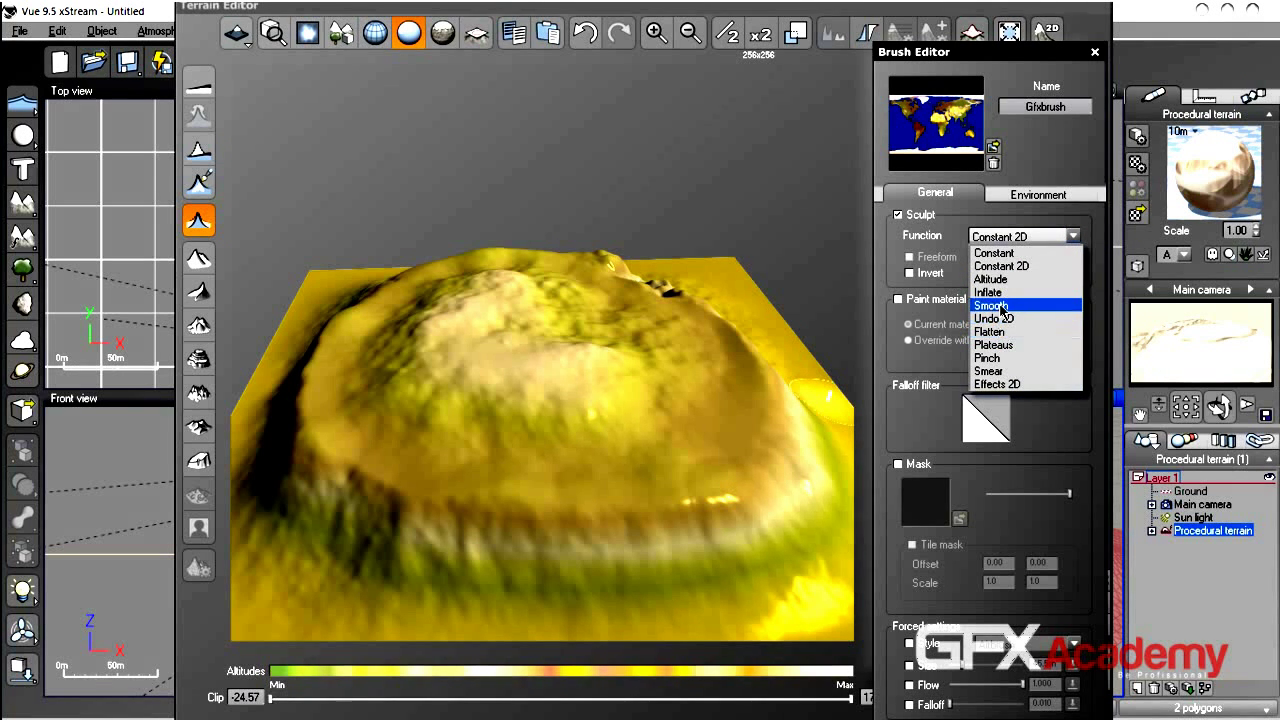
left_click(1040, 292)
mouse_move(634, 487)
left_mouse_down()
mouse_move(650, 470)
mouse_move(440, 482)
mouse_move(510, 487)
left_mouse_up()
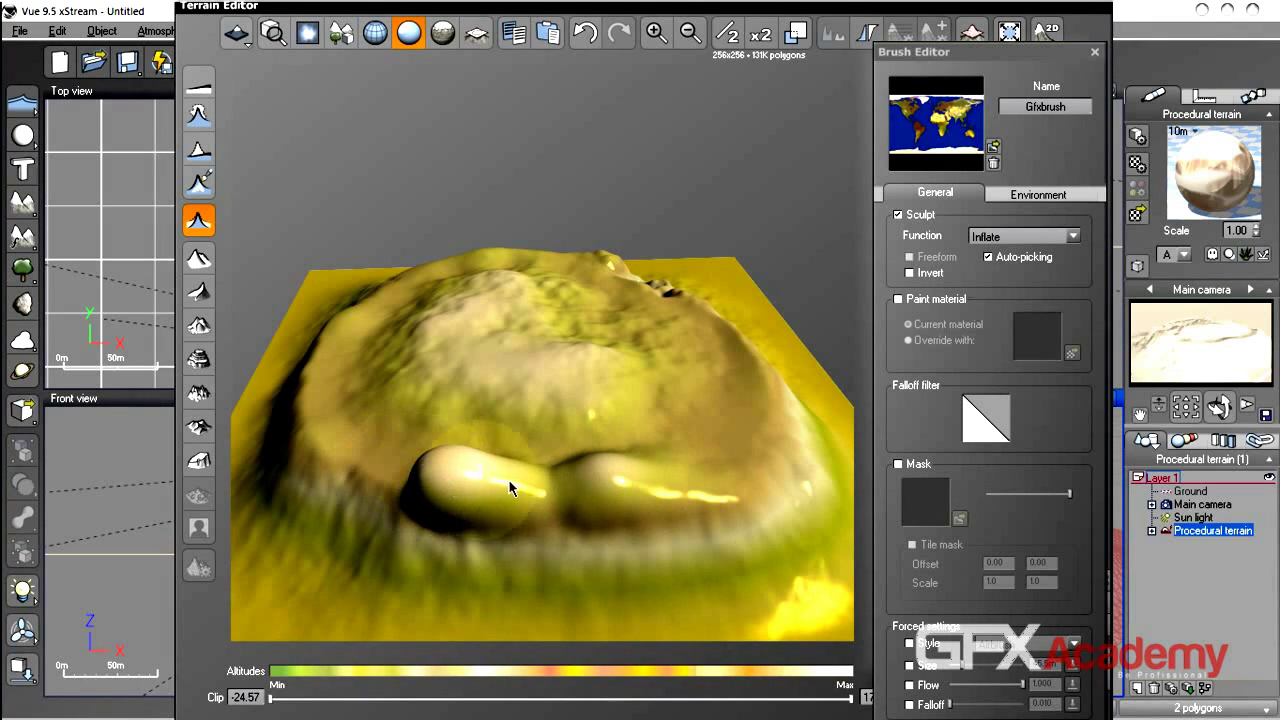
Undo the two inflated mounds on the front rim and set the sculpt function of Gfxbrush to Altitude.
left_click(587, 33)
left_click(589, 33)
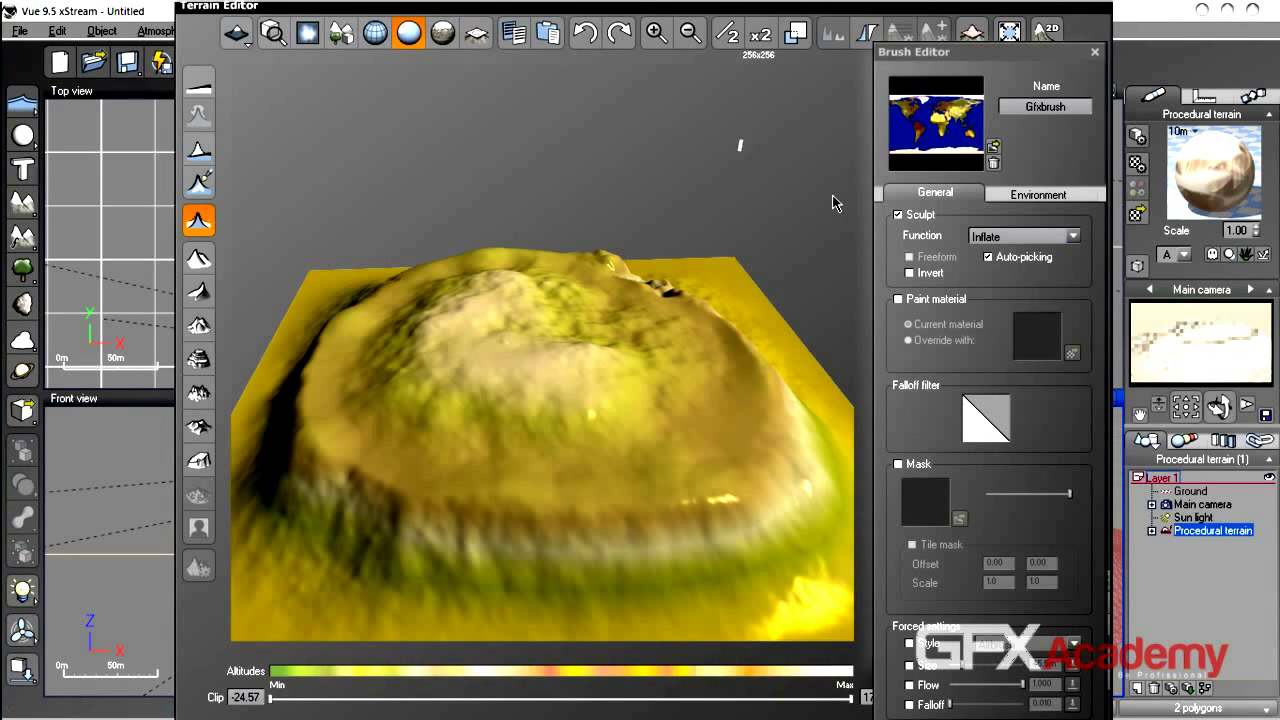
left_click(1043, 240)
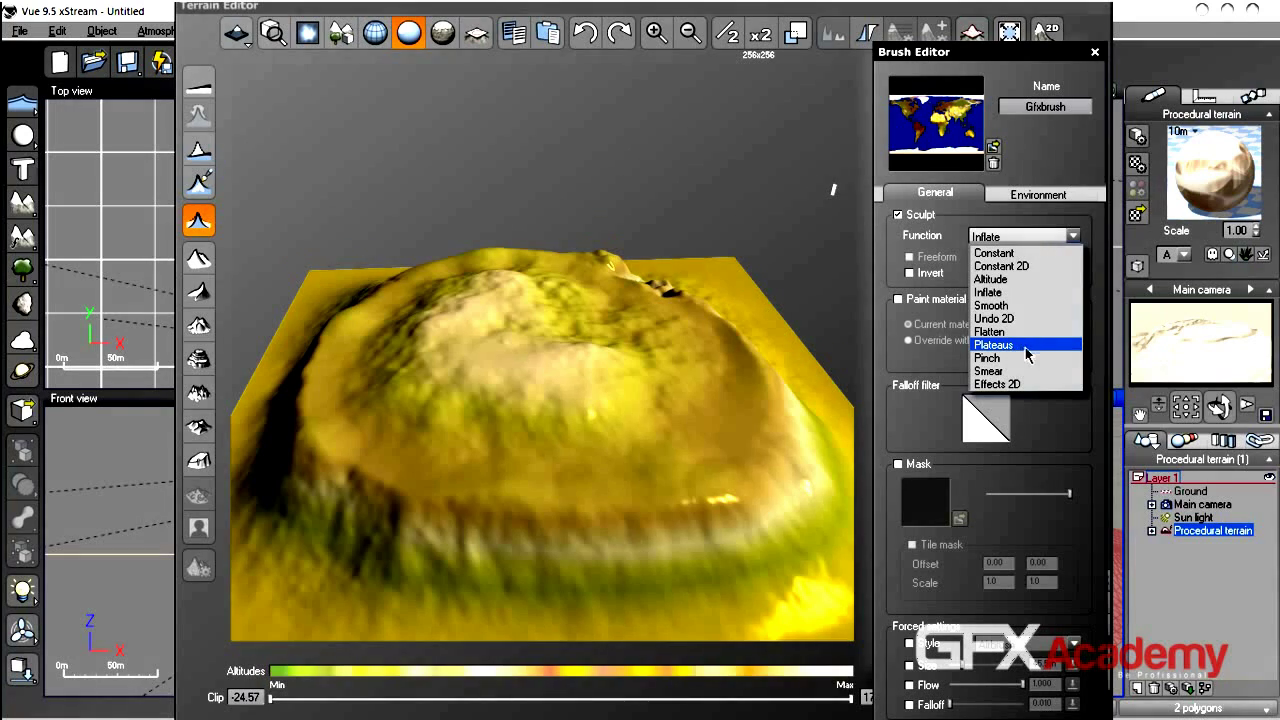
left_click(990, 279)
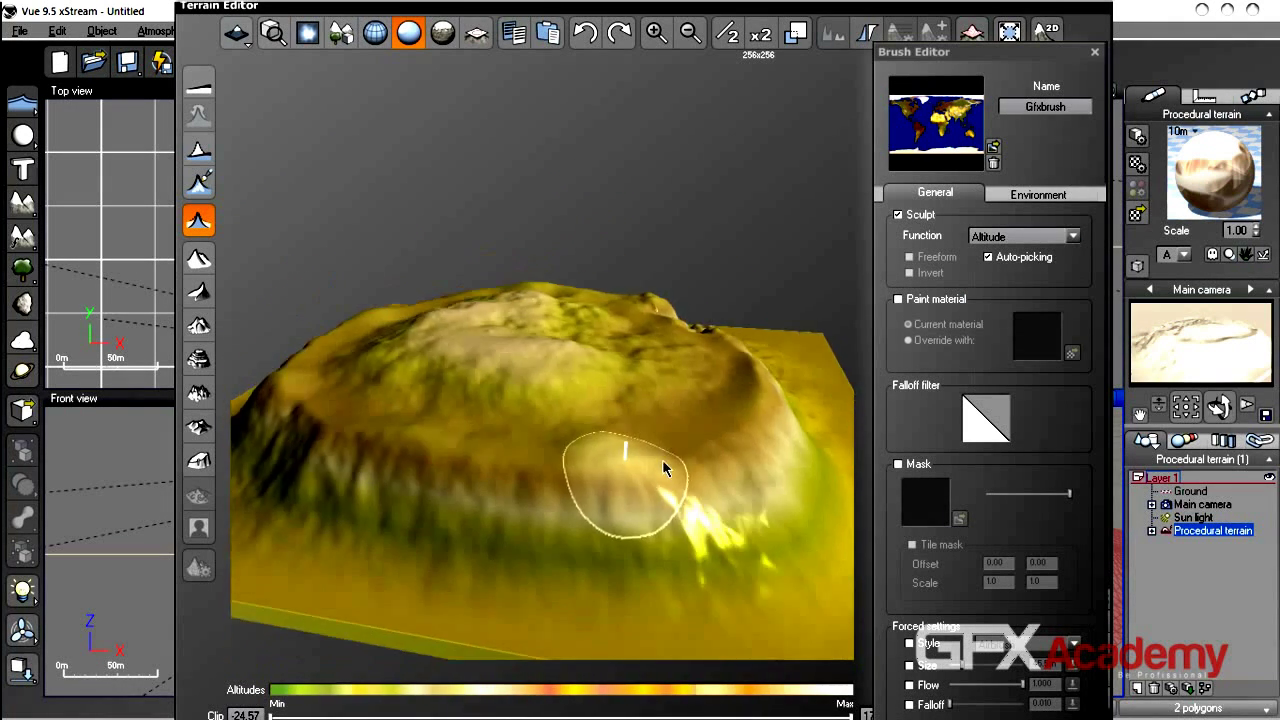
Sculpt one long Altitude stroke across the plateau's front rim.
right_click_drag(663, 461, 705, 459)
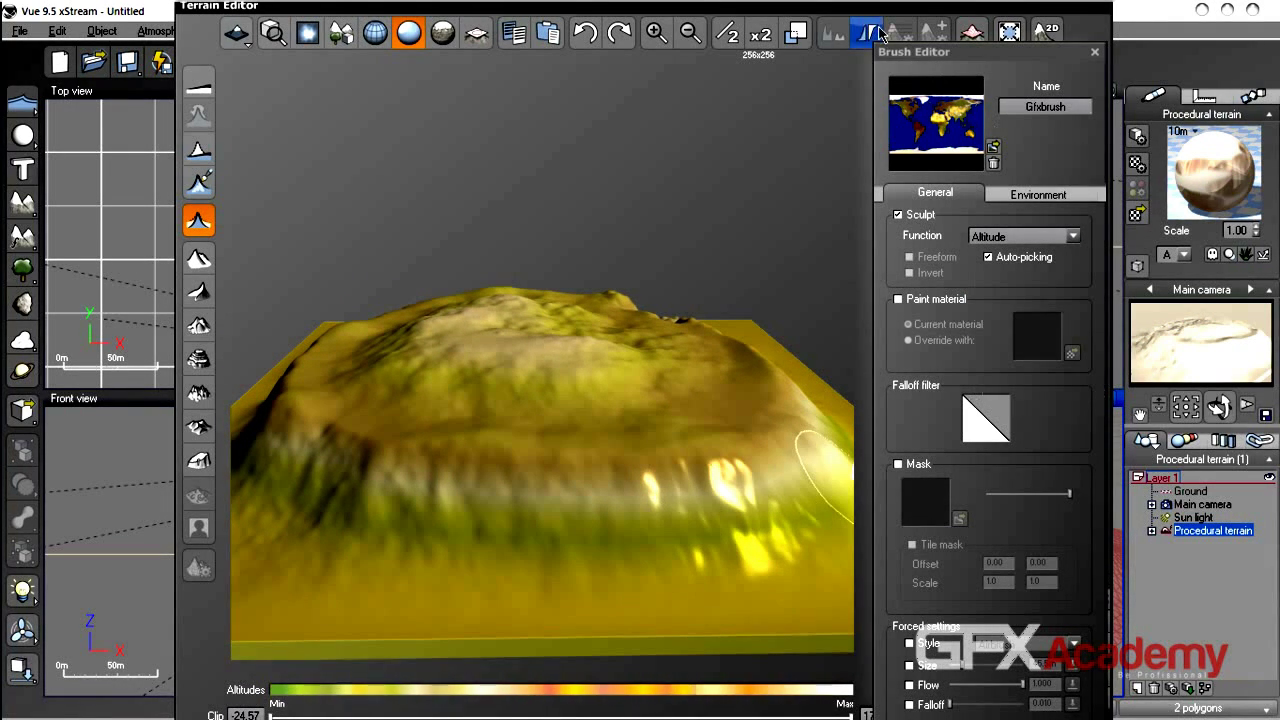
mouse_move(1000, 55)
left_mouse_down()
mouse_move(737, 126)
mouse_move(1030, 123)
mouse_move(1130, 96)
left_mouse_up()
mouse_move(567, 466)
left_mouse_down()
mouse_move(422, 462)
mouse_move(777, 455)
left_mouse_up()
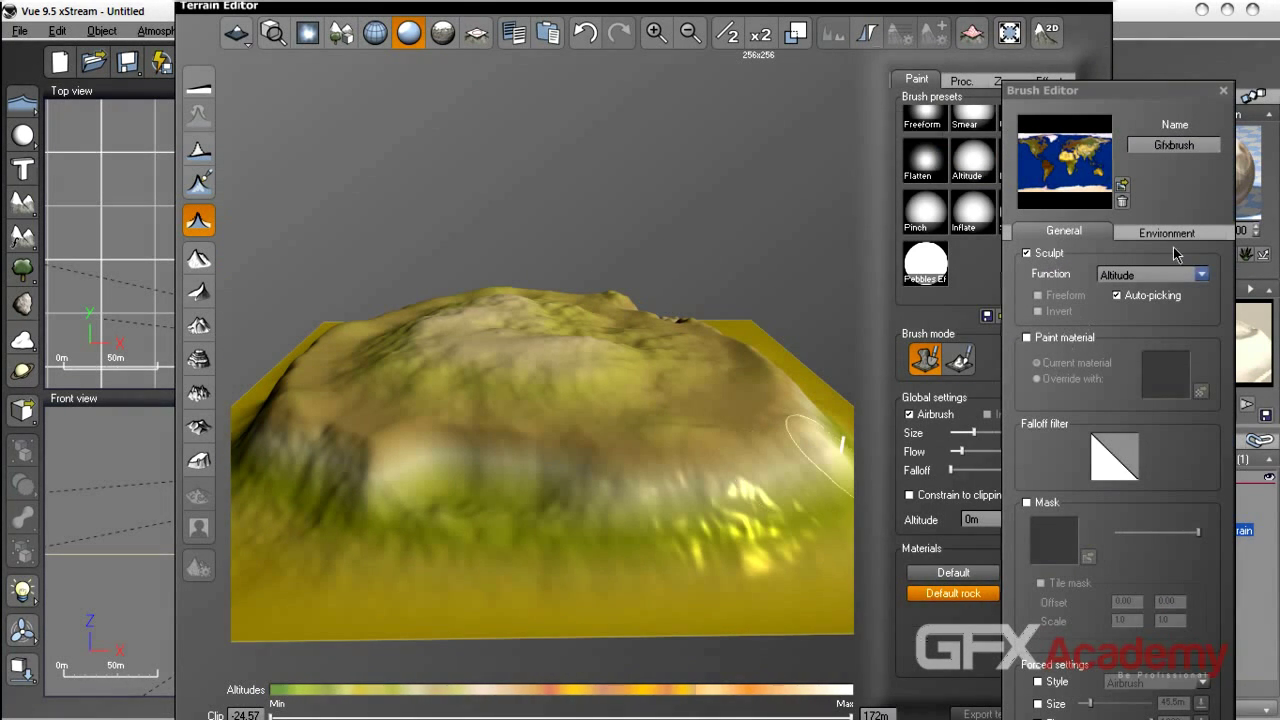
Turn on material painting for Gfxbrush and choose to override the current material.
left_click_drag(1136, 97, 982, 78)
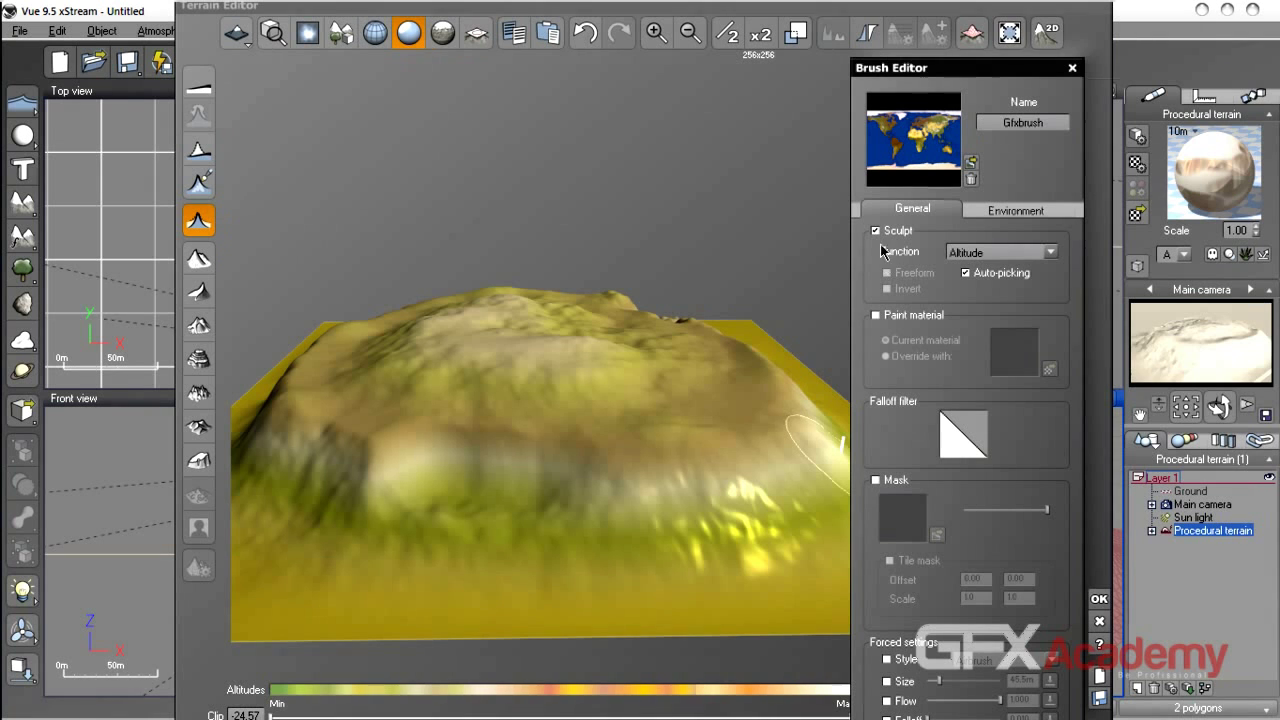
left_click(886, 318)
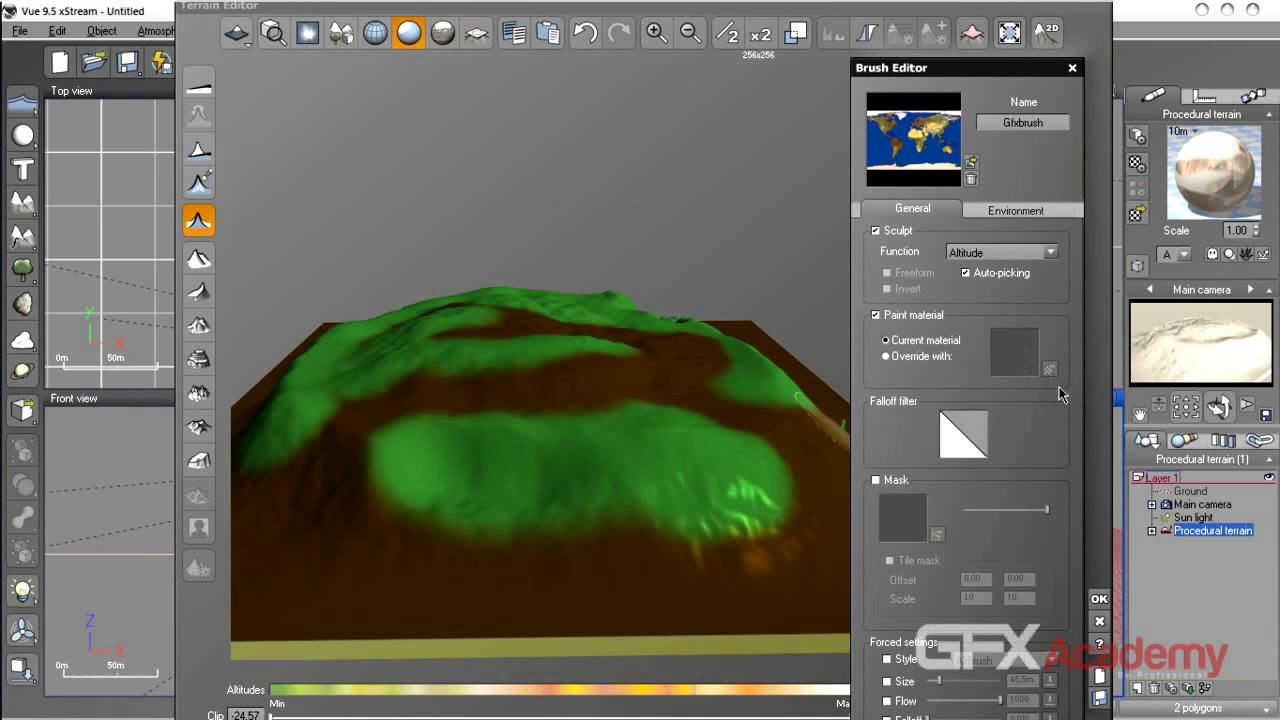
left_click(920, 358)
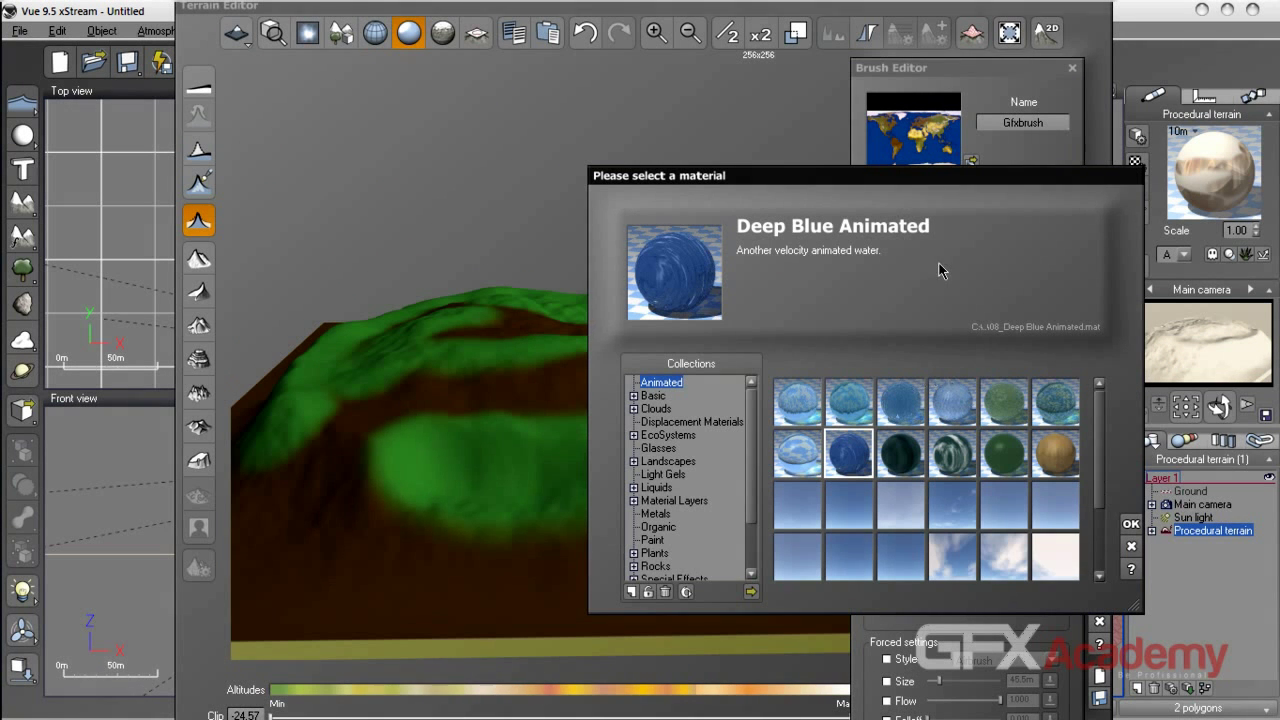
Look through the Light Gels, Metals and Volumetric Materials collections and select Rusting steel as a candidate.
left_click_drag(919, 186, 763, 137)
left_click(508, 425)
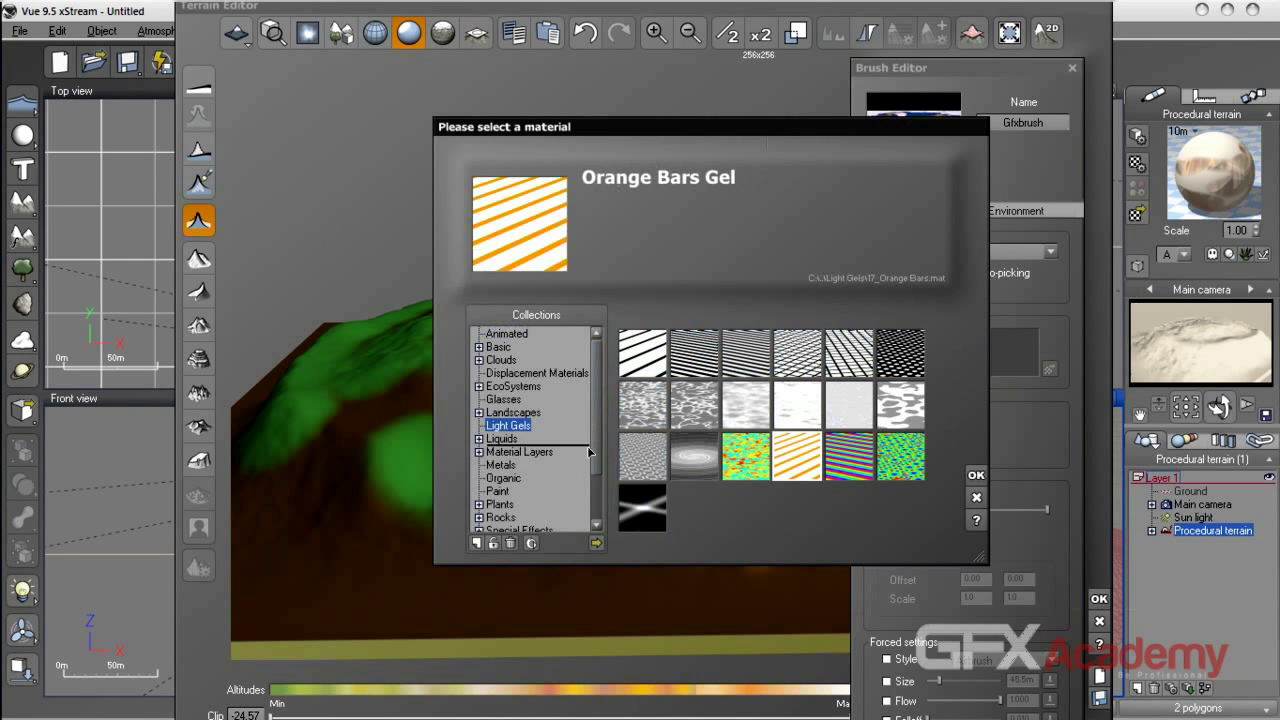
left_click_drag(590, 451, 590, 449)
left_click_drag(590, 449, 588, 497)
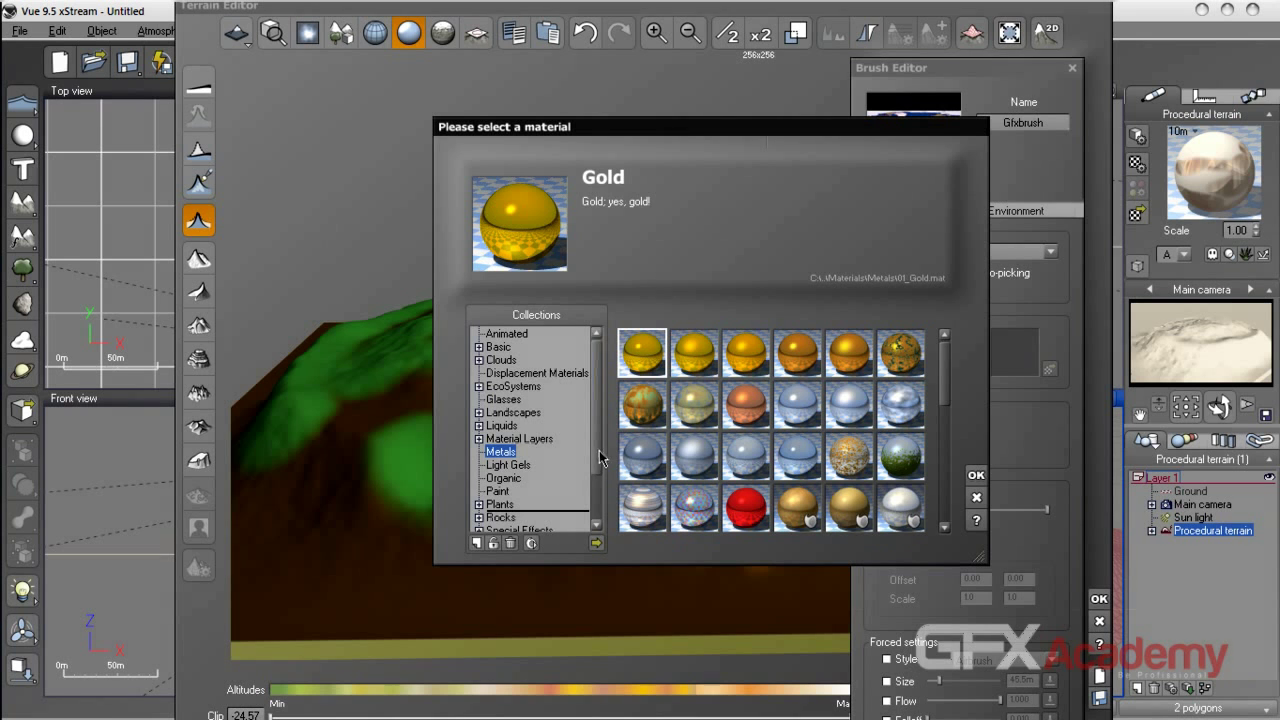
scroll(547, 497, "down", 2)
left_click(530, 495)
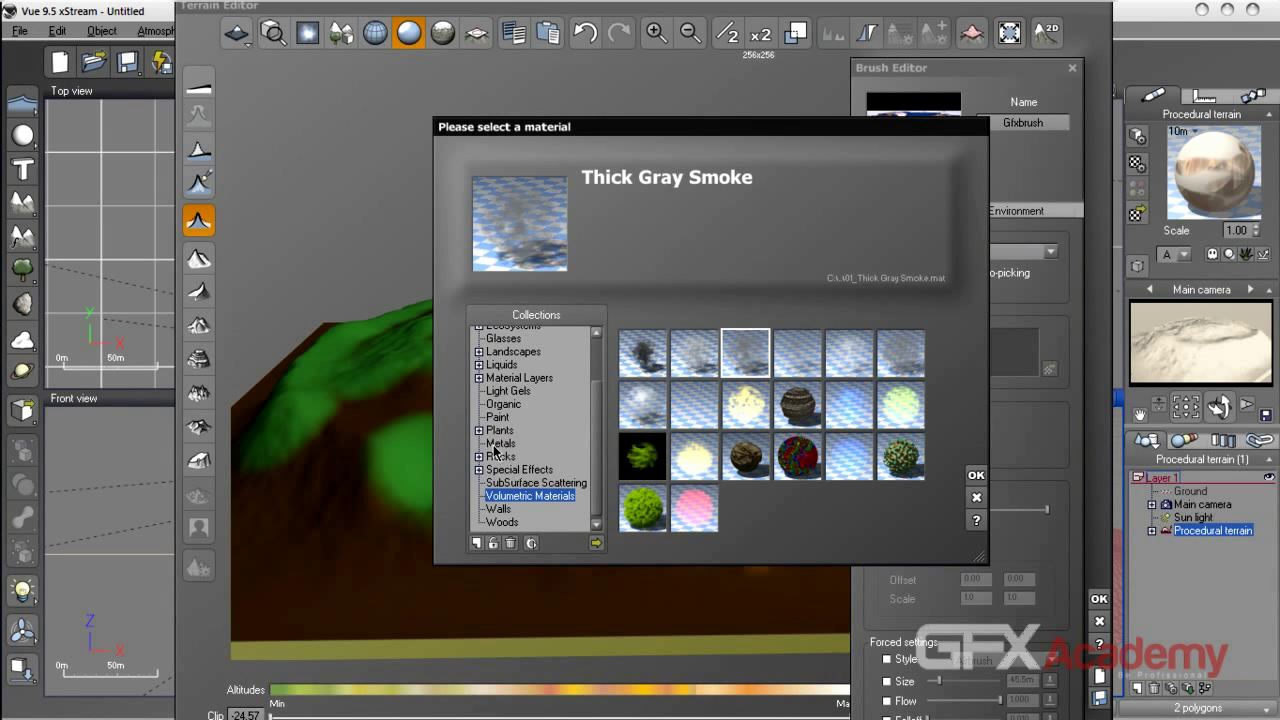
left_click(498, 444)
left_click(850, 457)
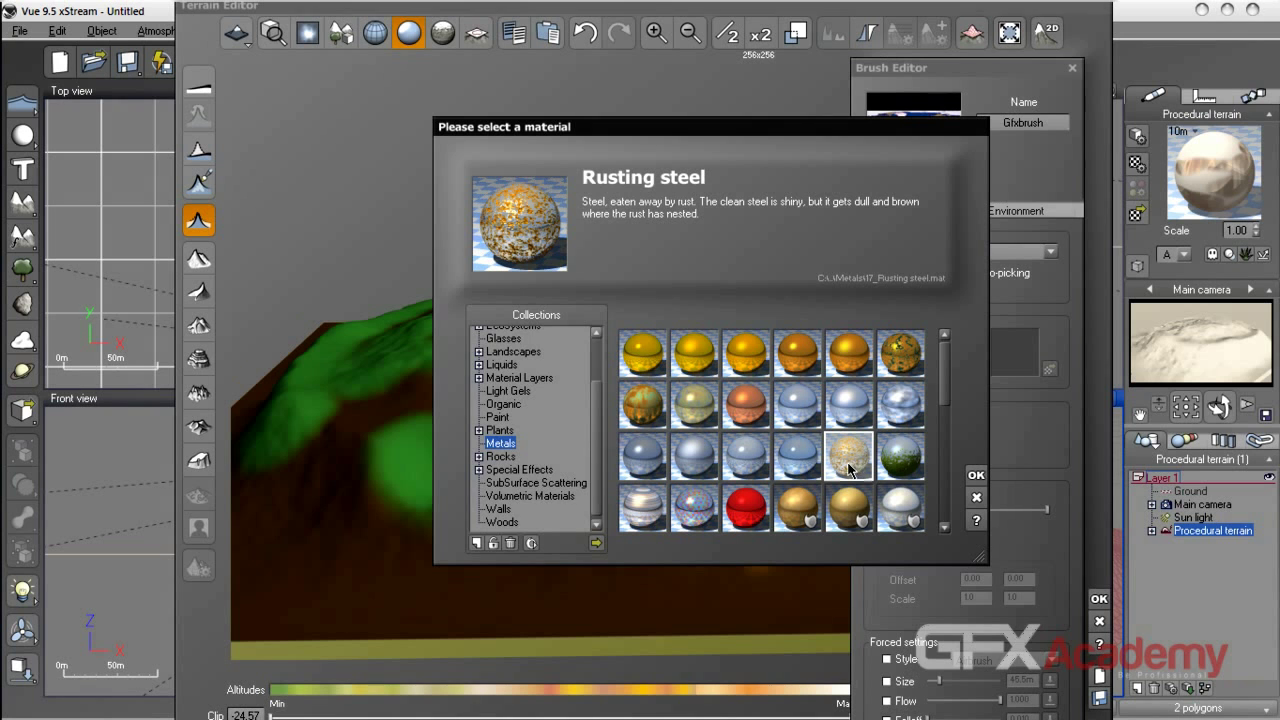
left_click_drag(597, 445, 605, 405)
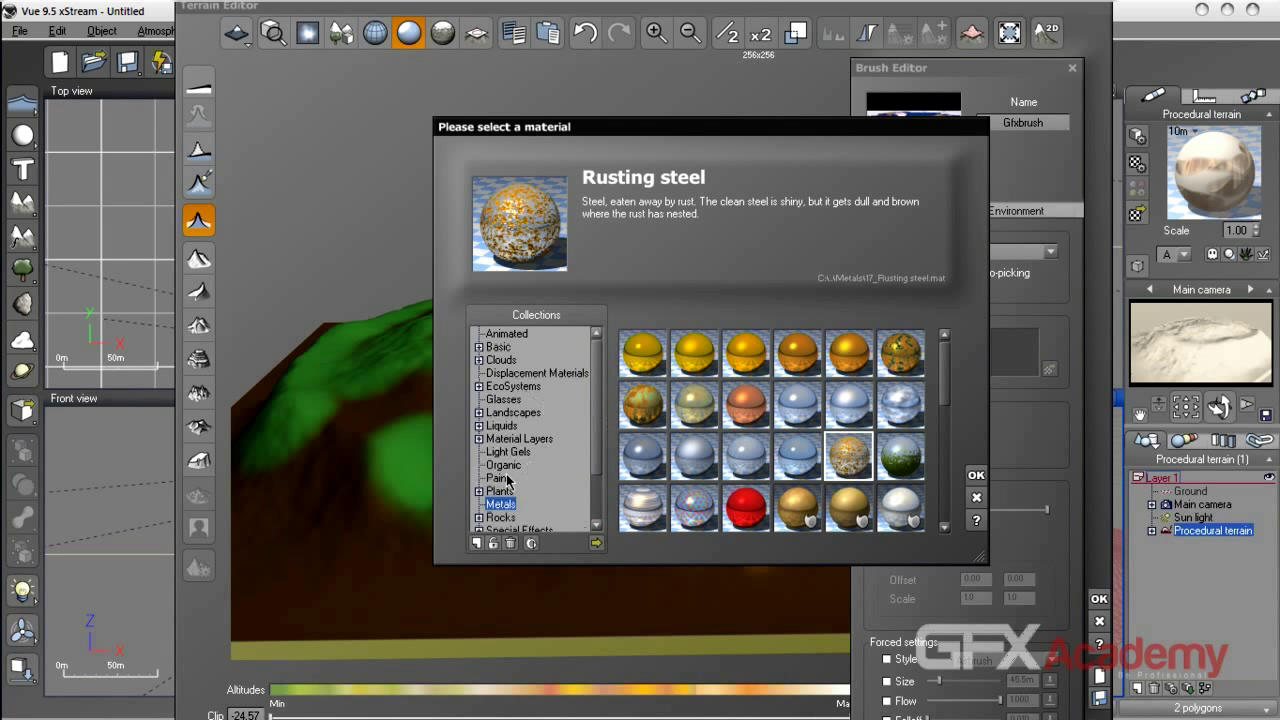
Assign Snow from the Landscapes collection as the override material and paint it over the plateau's front slope.
left_click(478, 439)
left_click(478, 439)
left_click(478, 413)
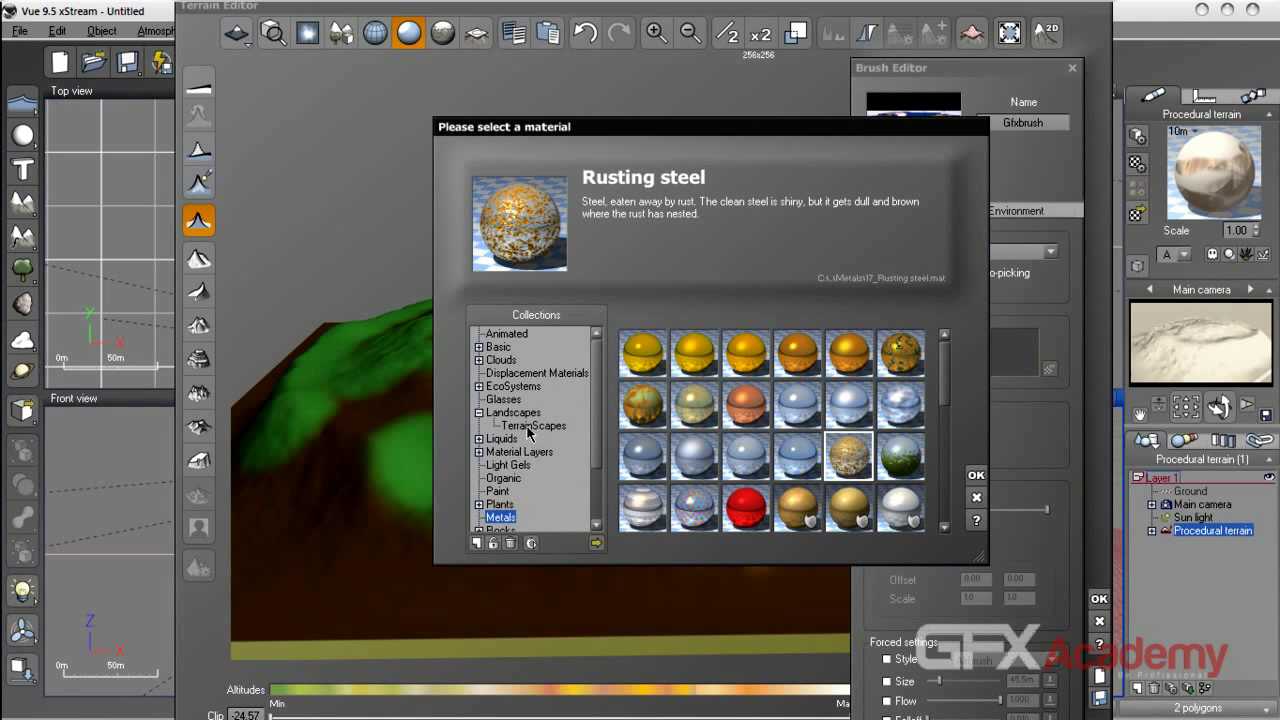
left_click(530, 426)
left_click(515, 413)
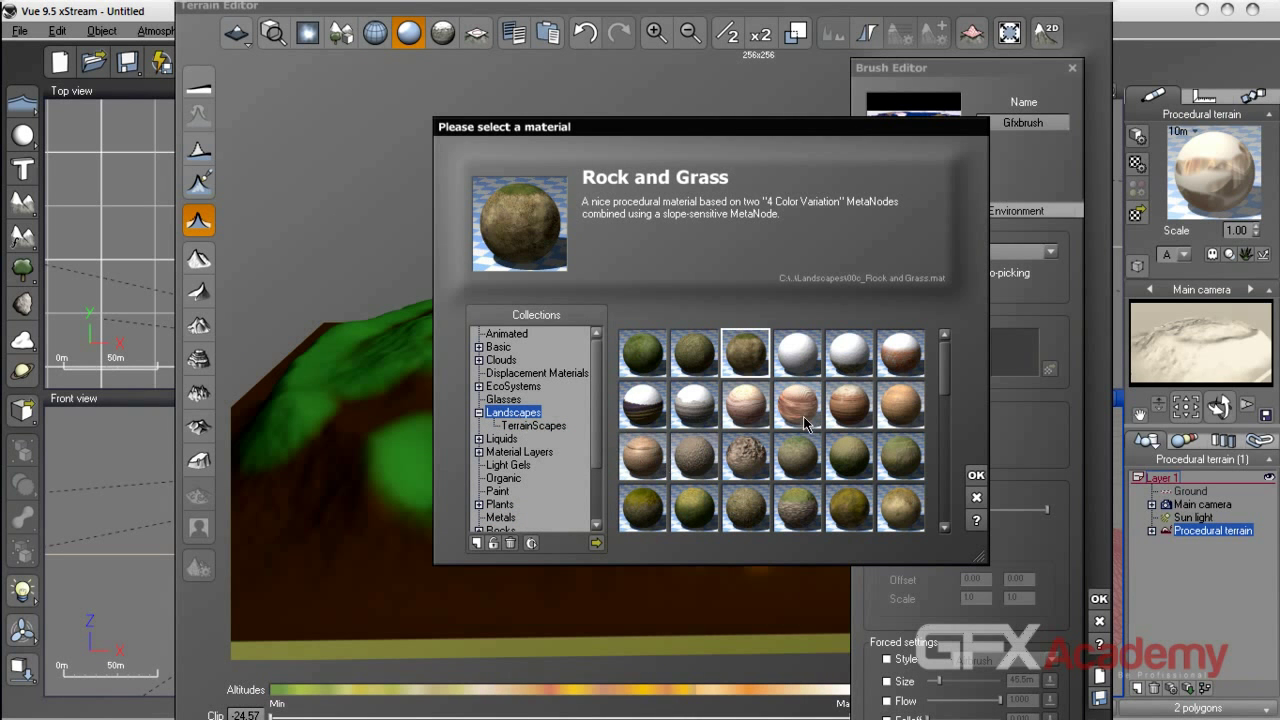
left_click(800, 360)
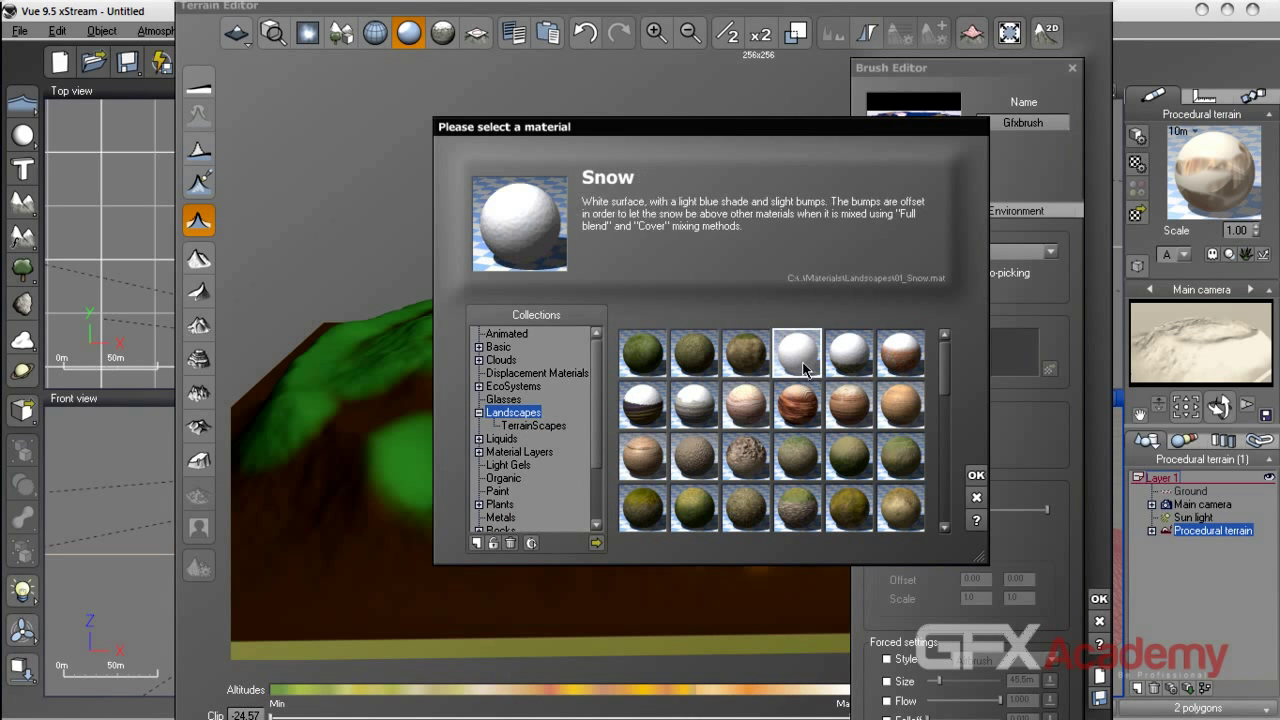
left_click(976, 477)
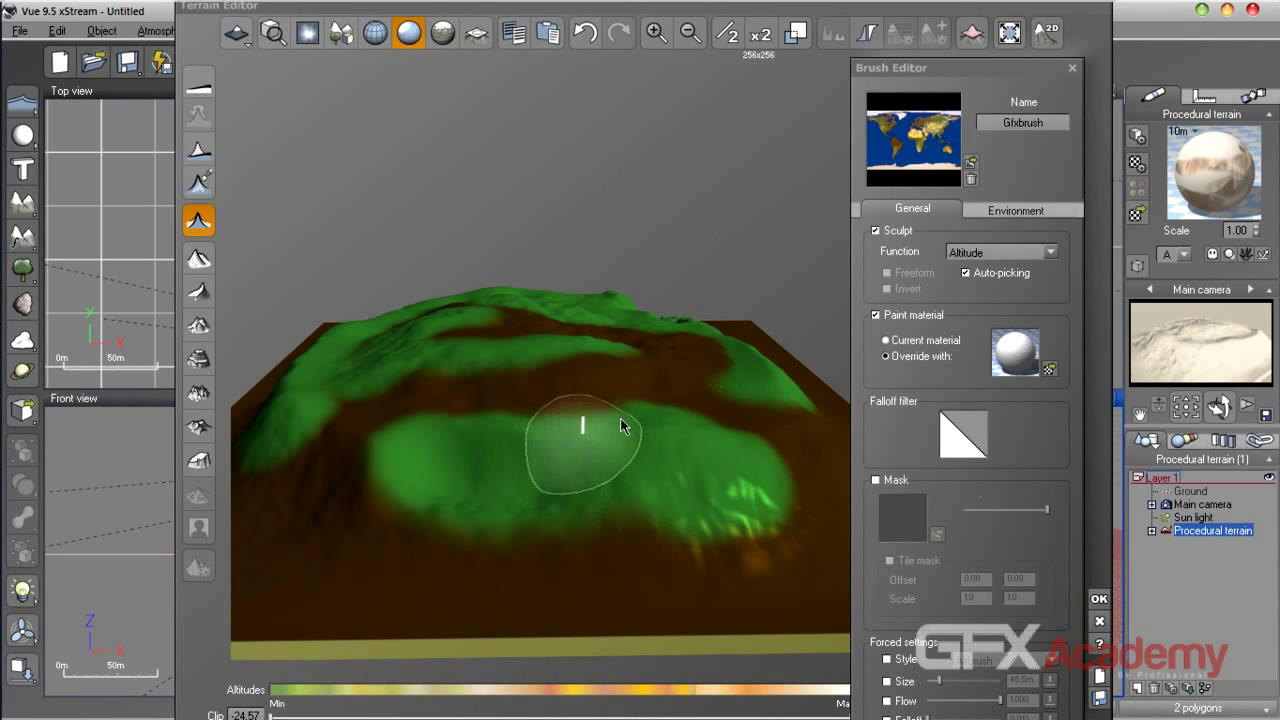
mouse_move(666, 391)
left_mouse_down()
mouse_move(493, 410)
mouse_move(386, 443)
mouse_move(357, 471)
mouse_move(771, 463)
mouse_move(485, 533)
left_mouse_up()
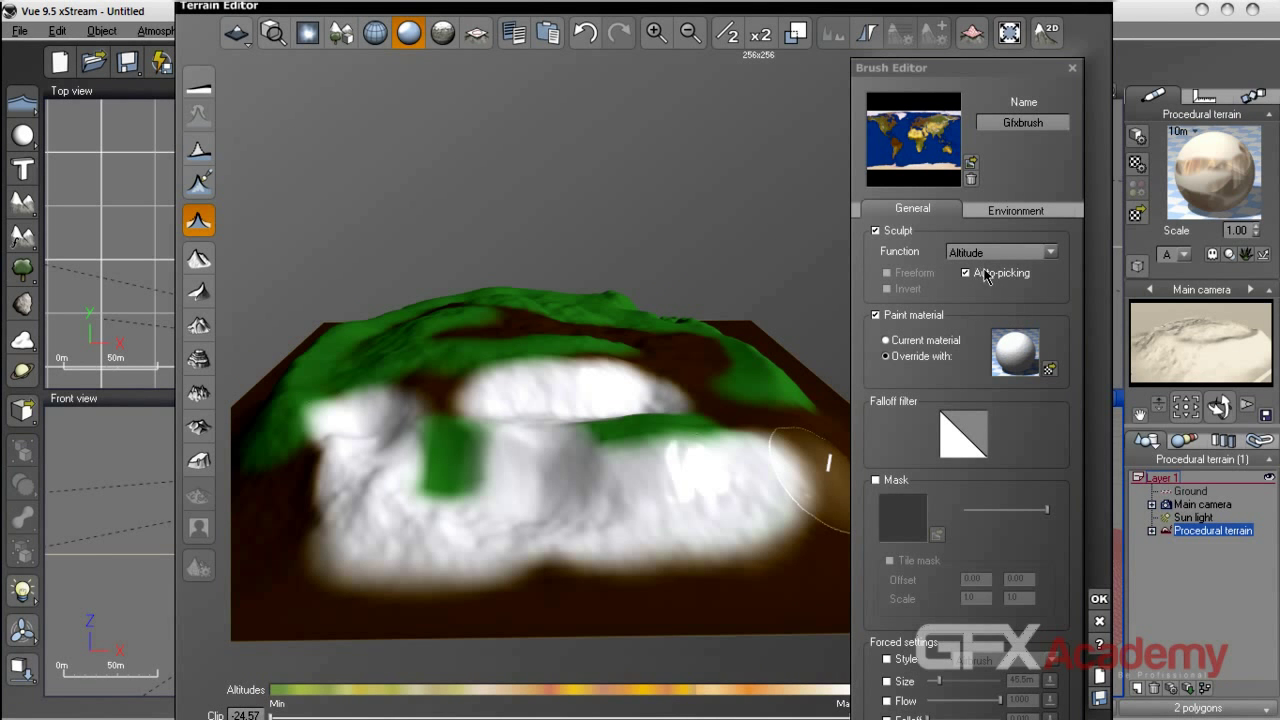
Open the falloff filter of Gfxbrush for editing and add a keypoint near the middle of its line.
left_click(971, 432)
right_click(955, 433)
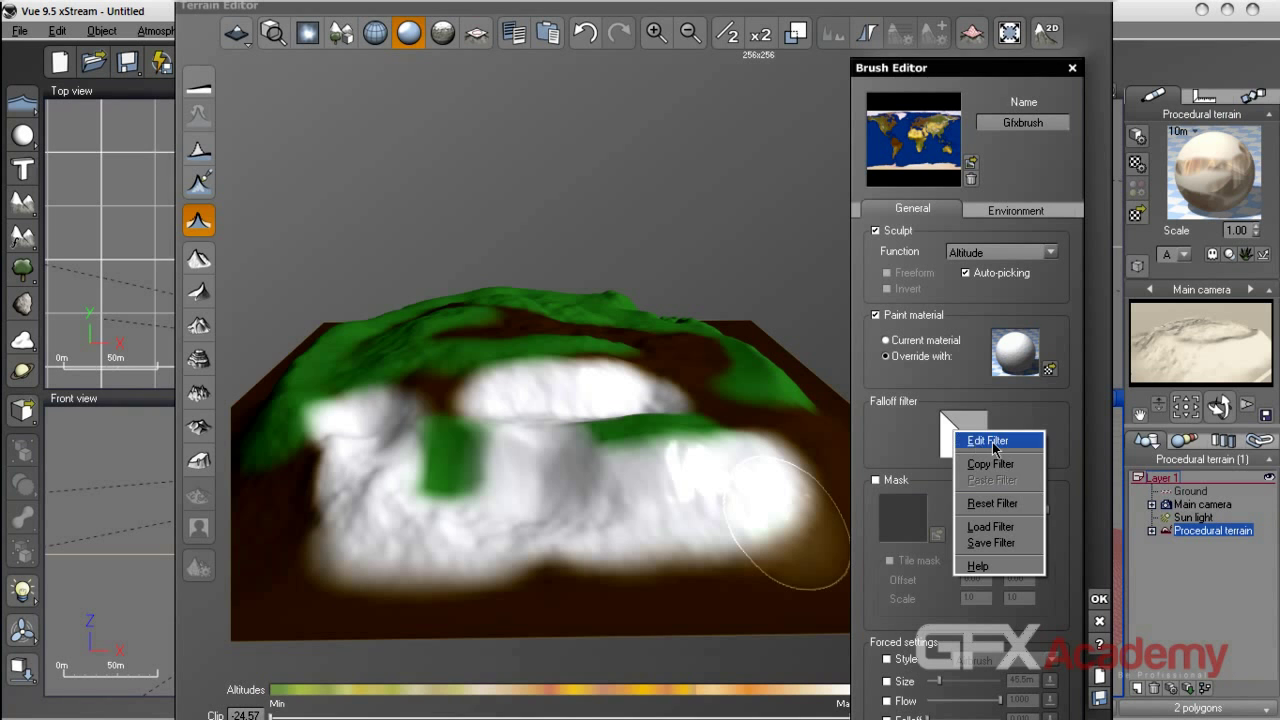
left_click(990, 441)
mouse_move(296, 124)
left_mouse_down()
mouse_move(830, 155)
mouse_move(888, 123)
left_mouse_up()
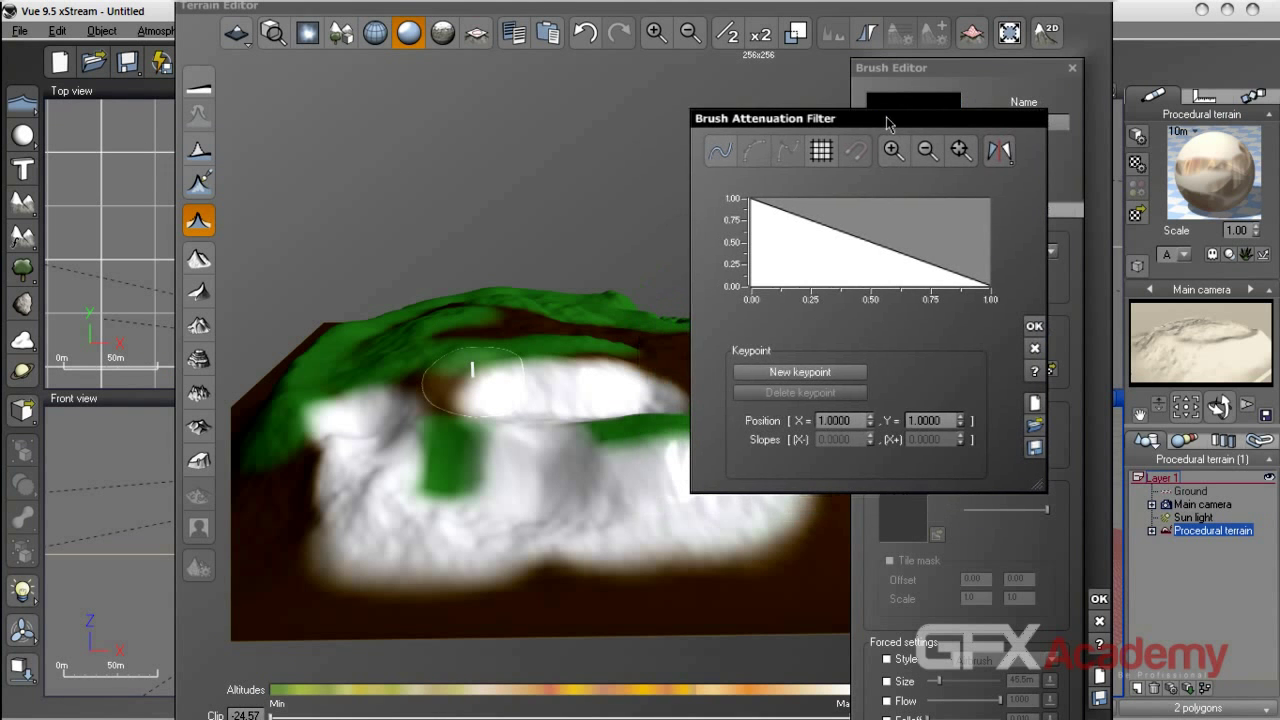
left_click(853, 239)
left_click(823, 377)
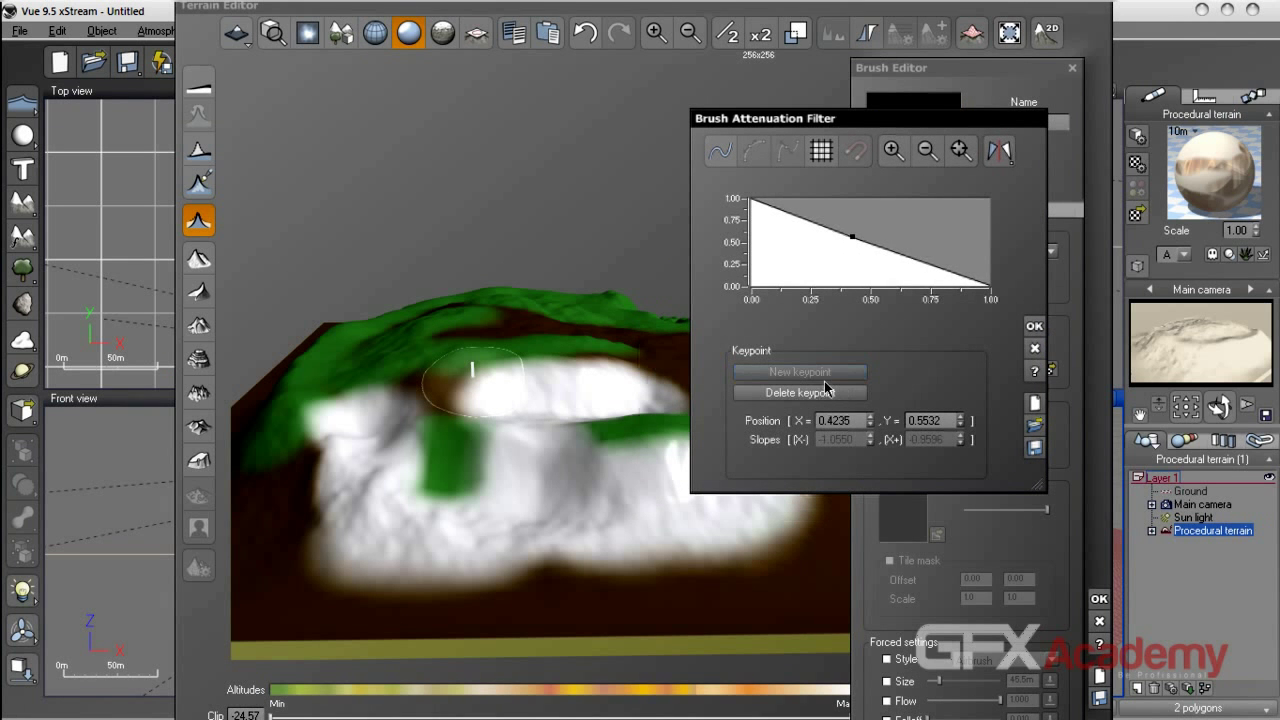
Move the falloff keypoint to about X 0.35, Y 0.60, smooth the line into an S-shaped curve and accept the filter.
mouse_move(853, 239)
left_mouse_down()
mouse_move(858, 221)
mouse_move(848, 244)
left_mouse_up()
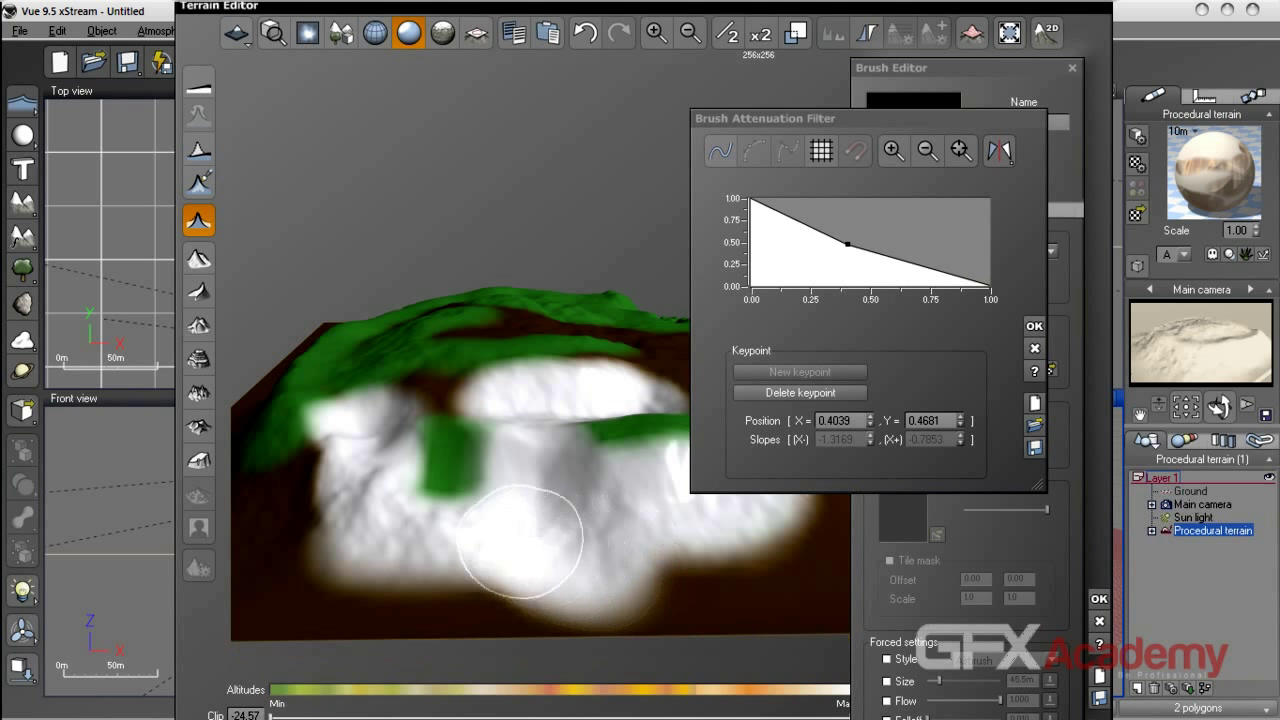
mouse_move(848, 244)
left_mouse_down()
mouse_move(855, 222)
mouse_move(834, 232)
mouse_move(849, 247)
left_mouse_up()
left_click(719, 151)
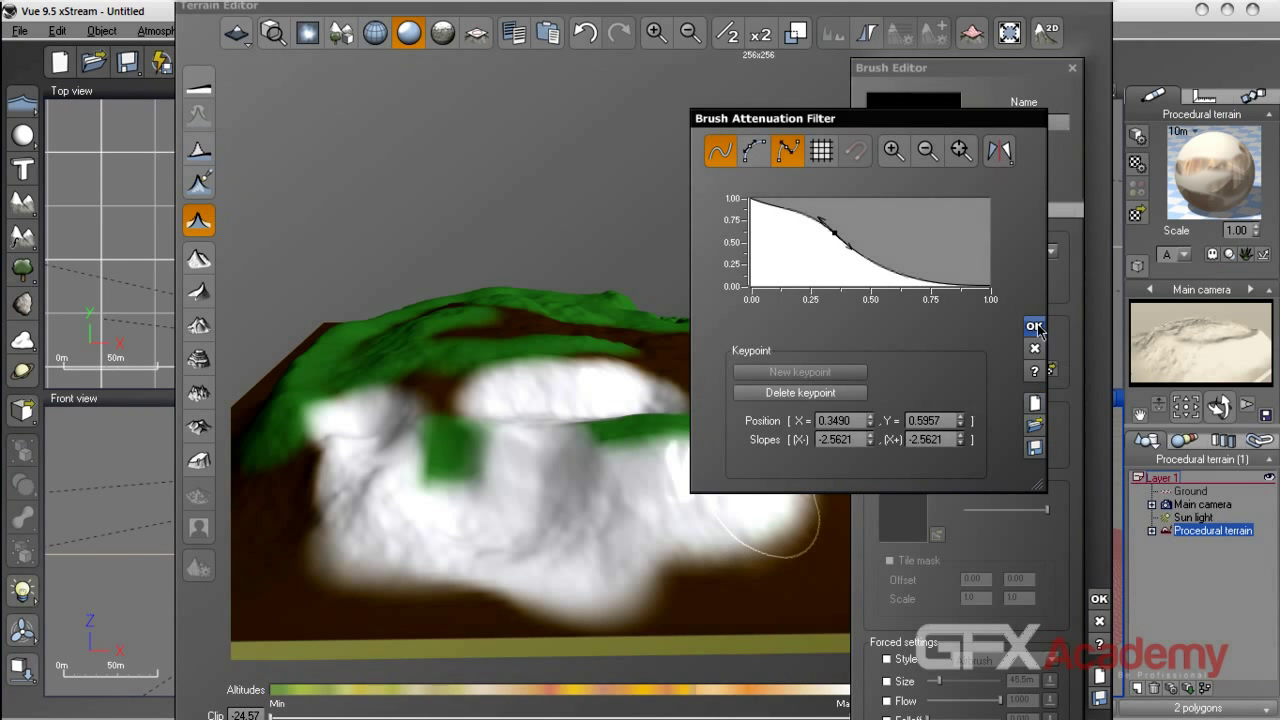
left_click(1035, 327)
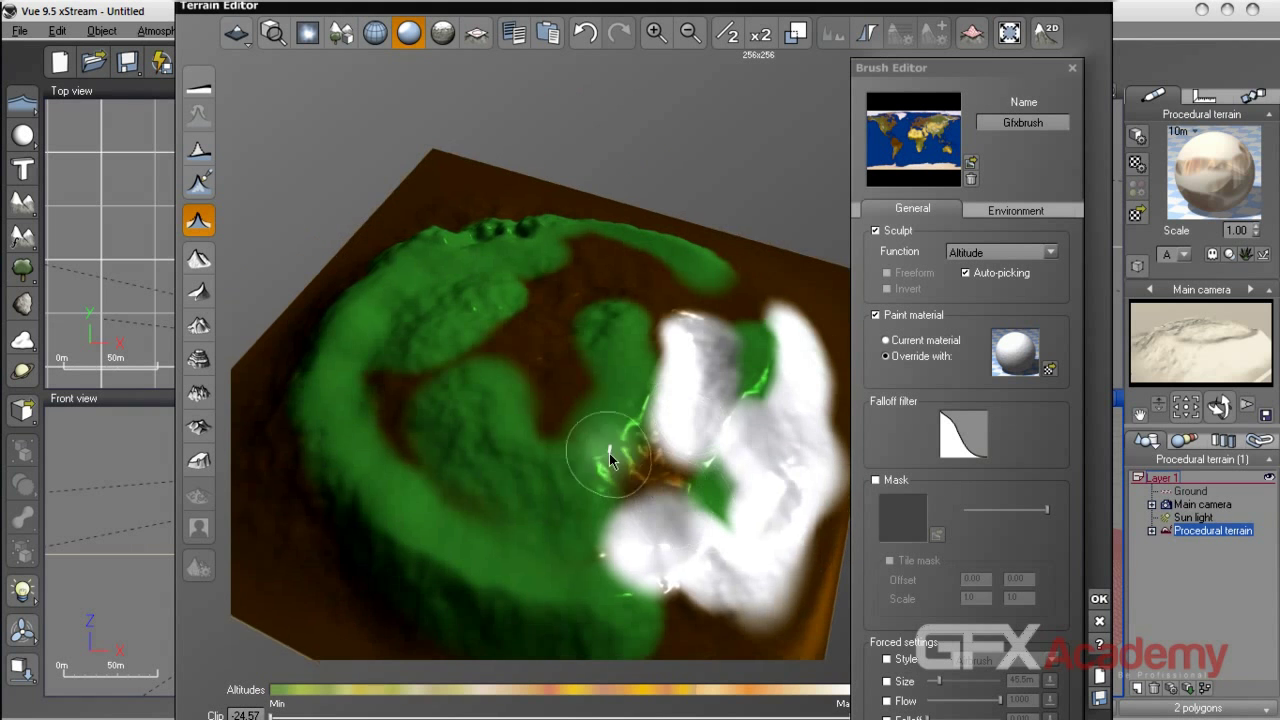
Sculpt and paint a curved snow band around the inner part of the plateau with the softened brush.
mouse_move(609, 453)
left_mouse_down()
mouse_move(465, 355)
mouse_move(545, 500)
mouse_move(522, 517)
mouse_move(554, 511)
left_mouse_up()
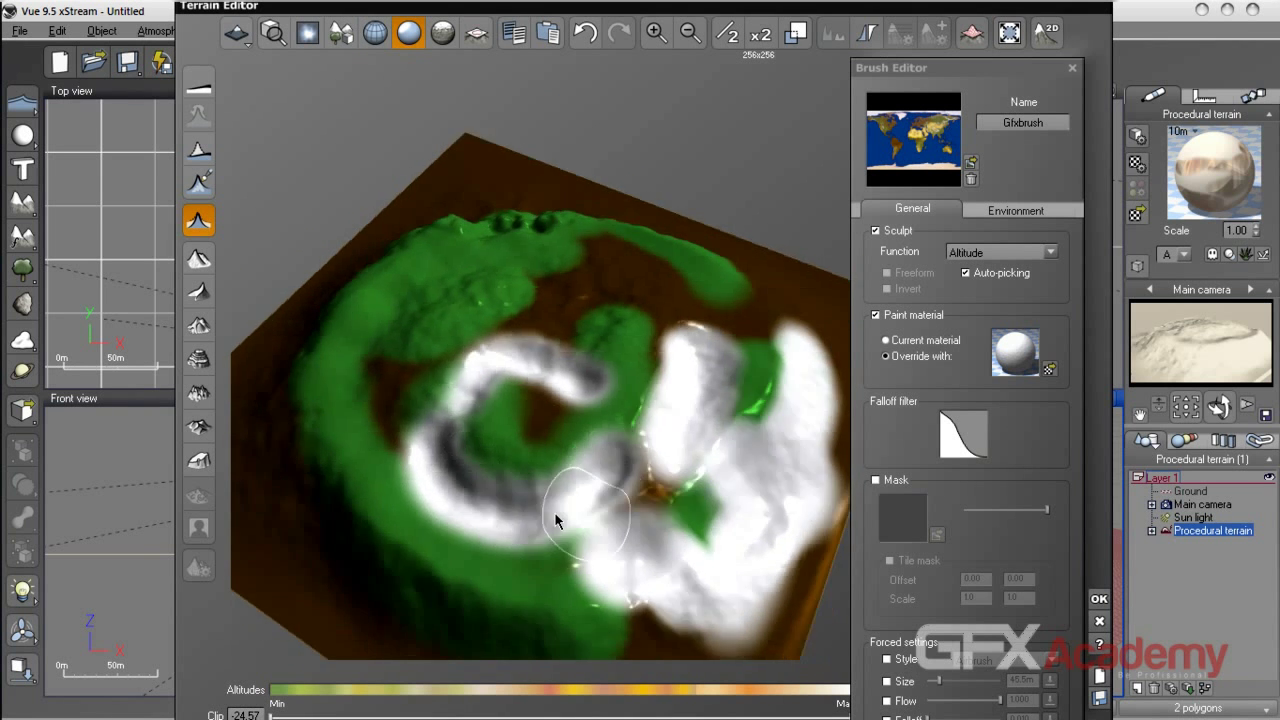
right_click_drag(554, 511, 529, 474)
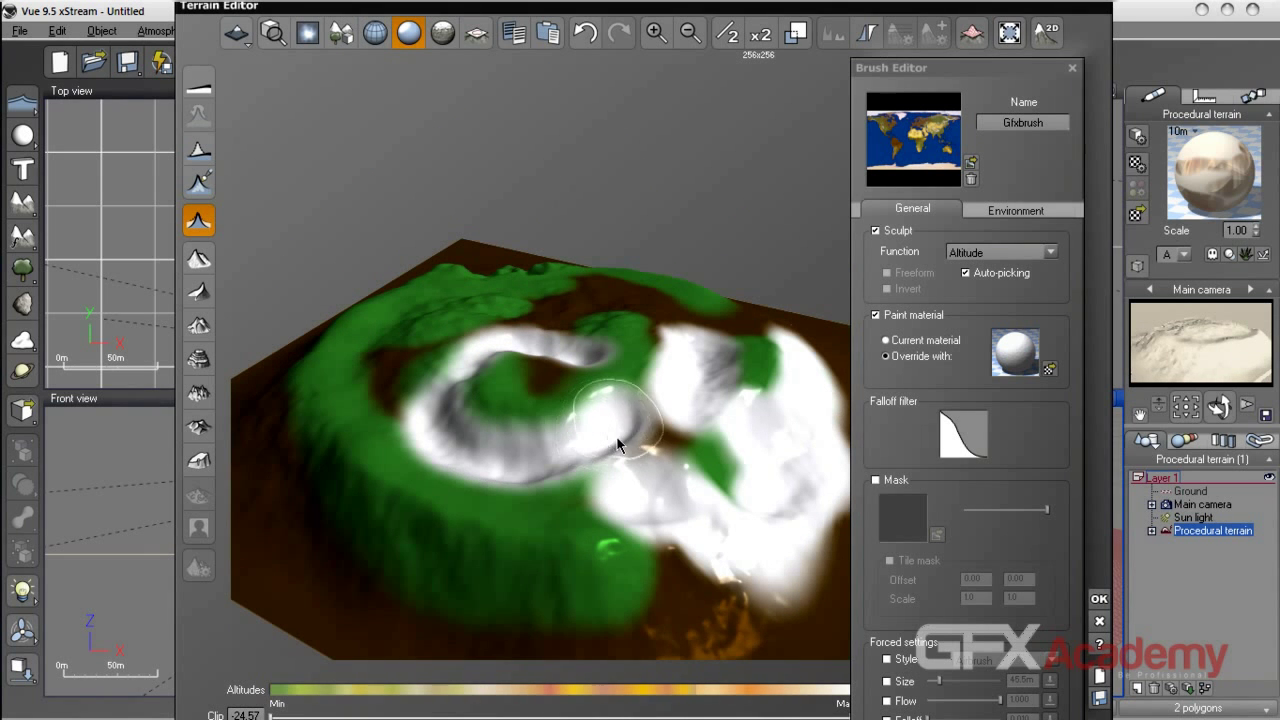
right_click_drag(638, 457, 555, 441)
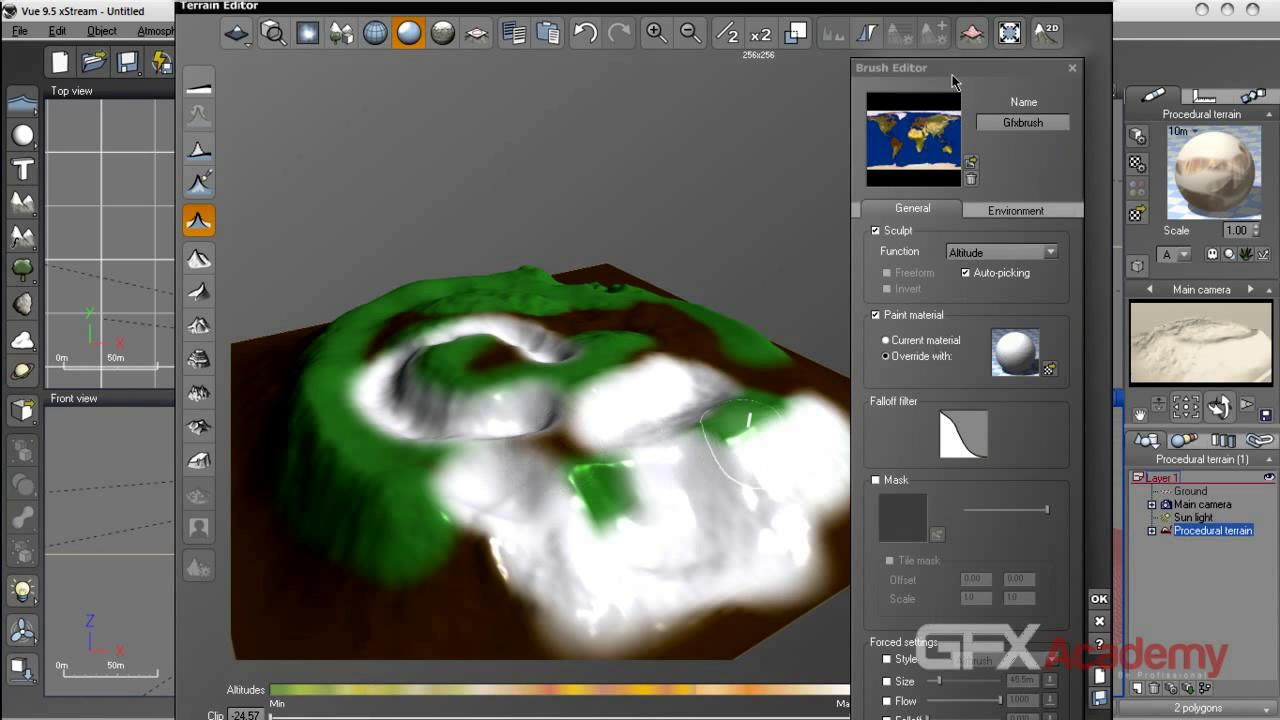
Force the Gfxbrush style to Paintbrush and paint snow along the outer slope beside the existing snow field.
left_click_drag(953, 80, 843, 42)
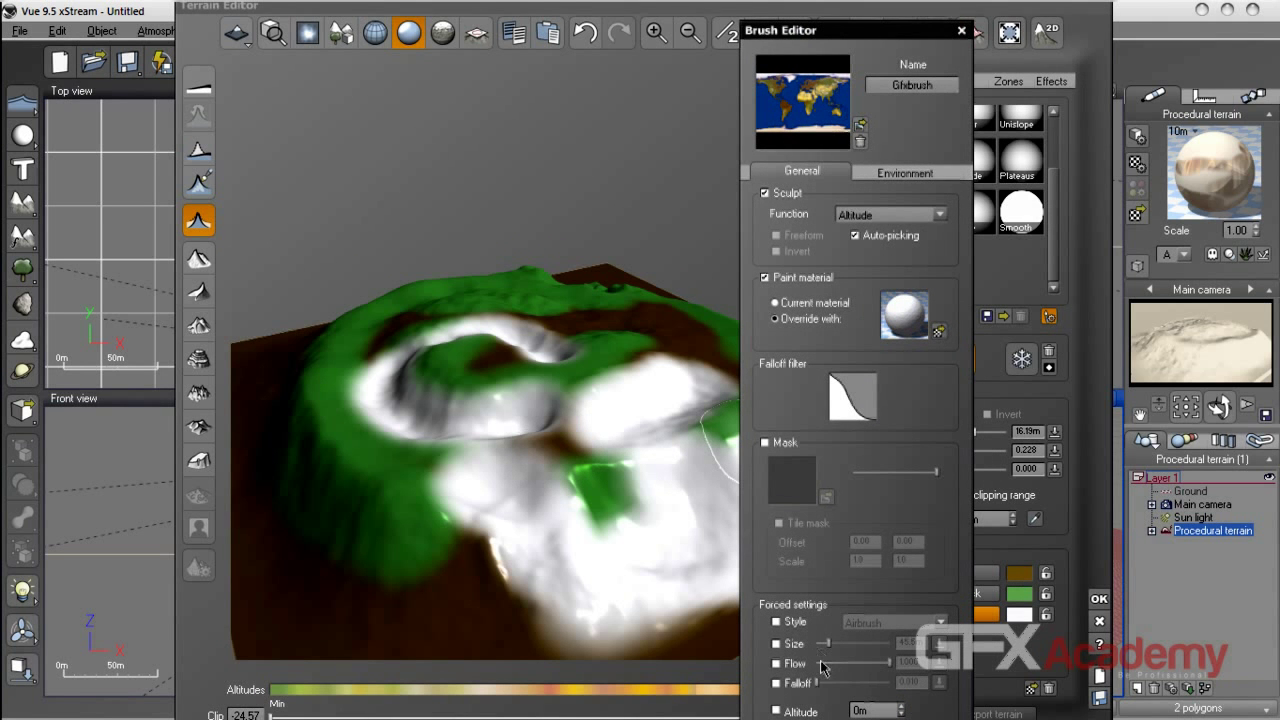
left_click(789, 623)
left_click(888, 623)
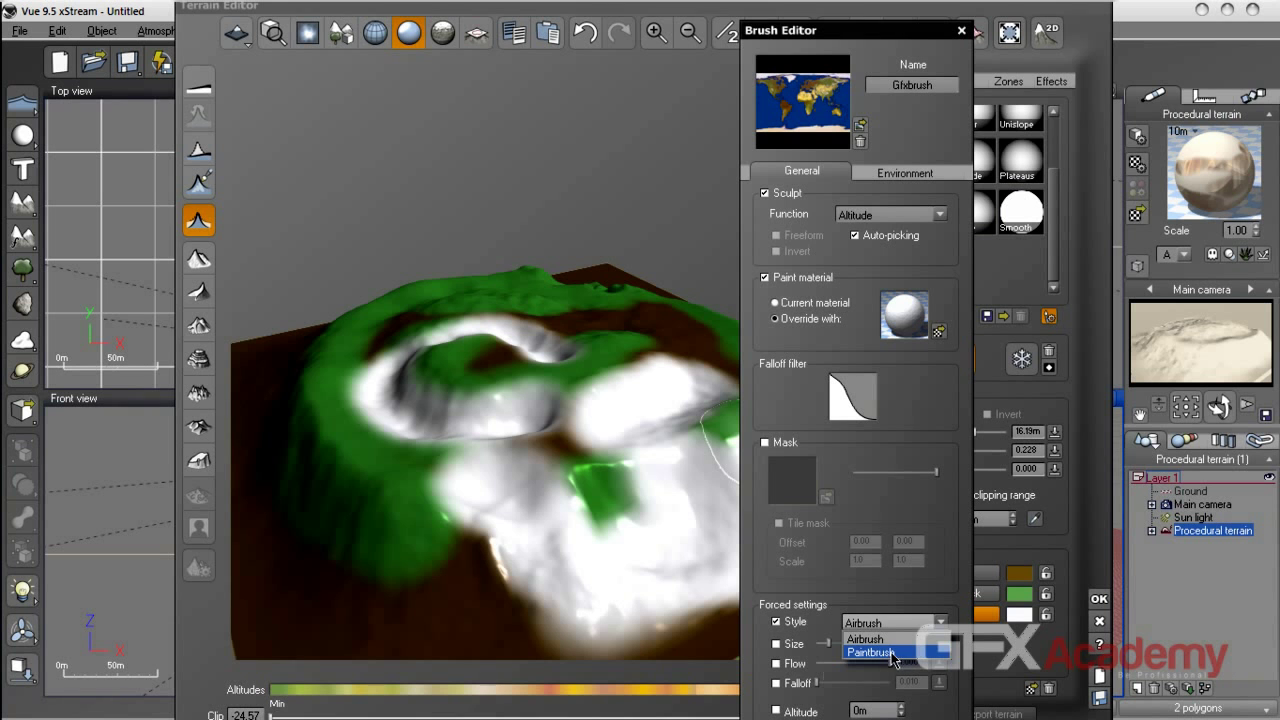
left_click(895, 654)
mouse_move(345, 480)
left_mouse_down()
mouse_move(328, 500)
mouse_move(518, 551)
left_mouse_up()
Switch the forced style back to Airbrush and turn off the forced style setting.
left_click(893, 623)
left_click(891, 652)
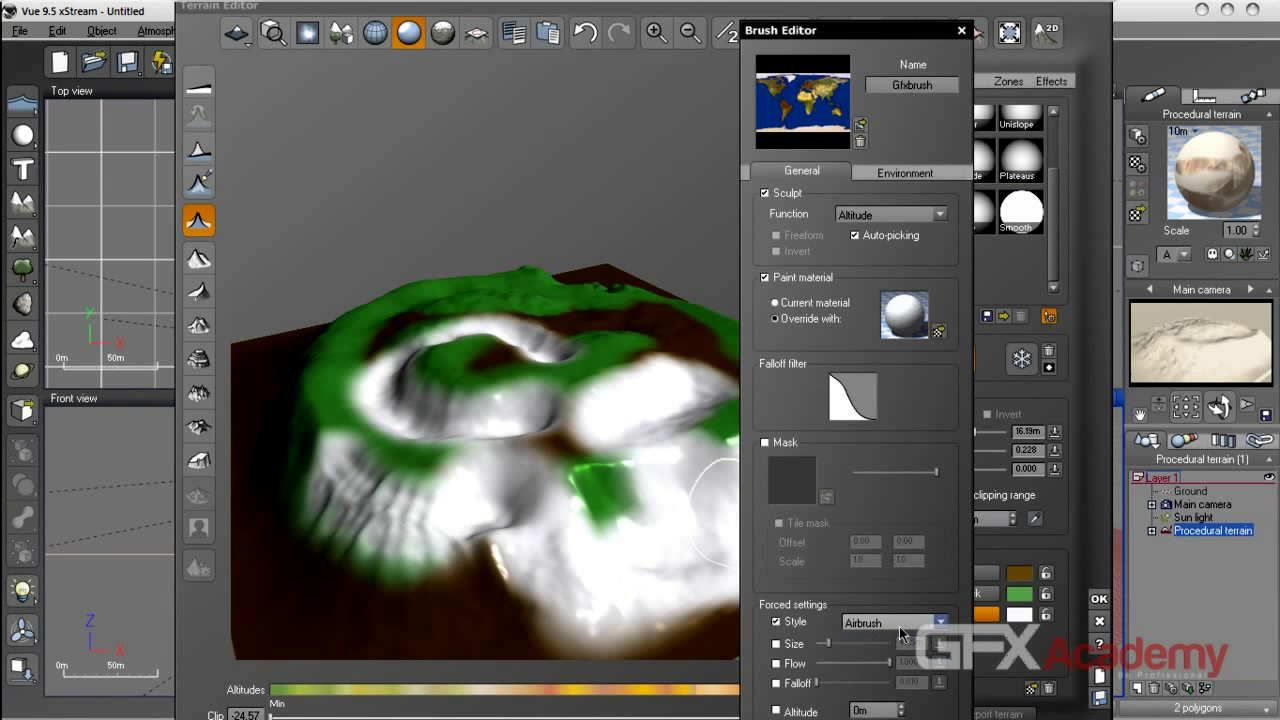
left_click(797, 622)
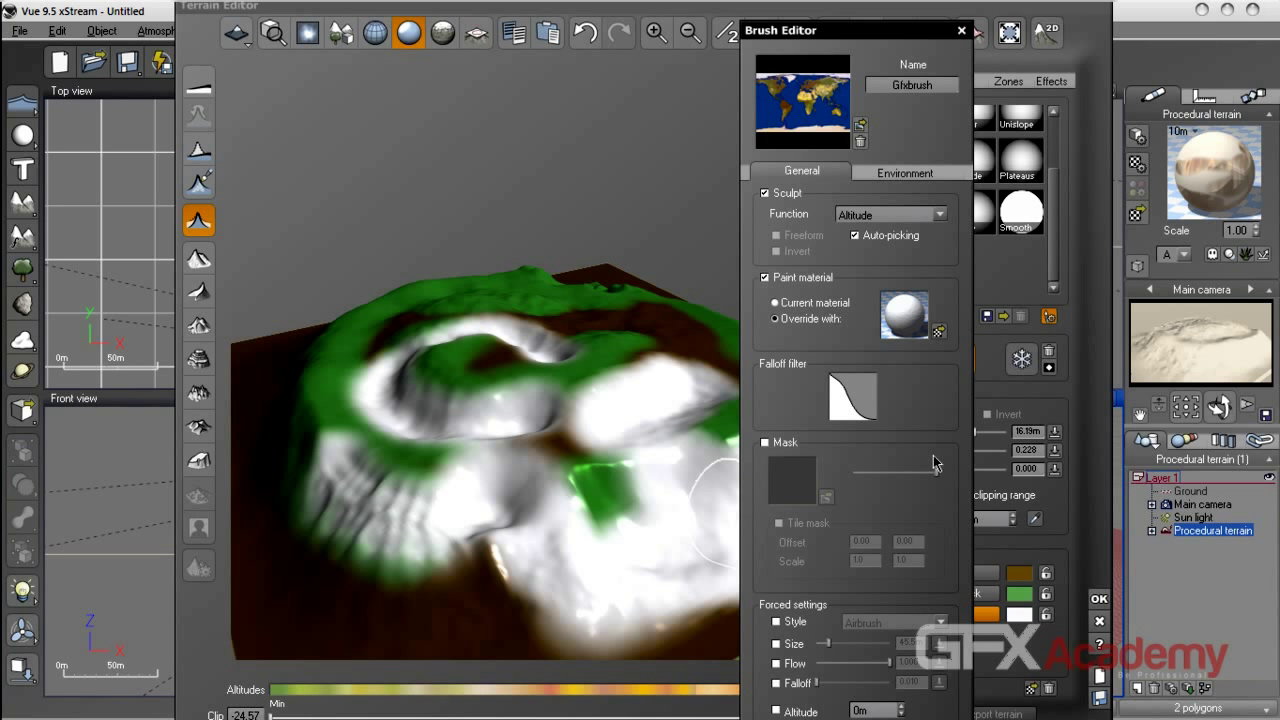
Paint a stroke down the front slope with the current material, then restore the Snow override.
left_click(838, 304)
left_click_drag(474, 443, 525, 568)
left_click(776, 319)
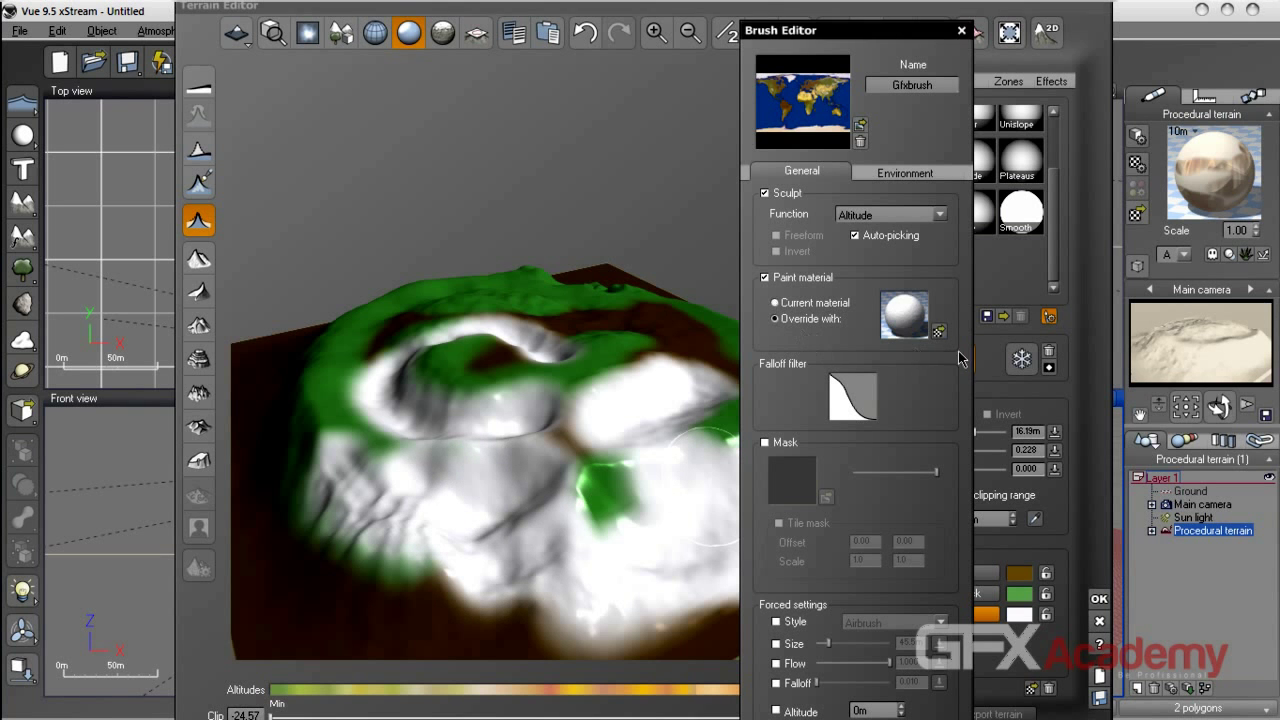
Review the override material choices, keep Snow, and show the environment constraints of Gfxbrush.
left_click(939, 333)
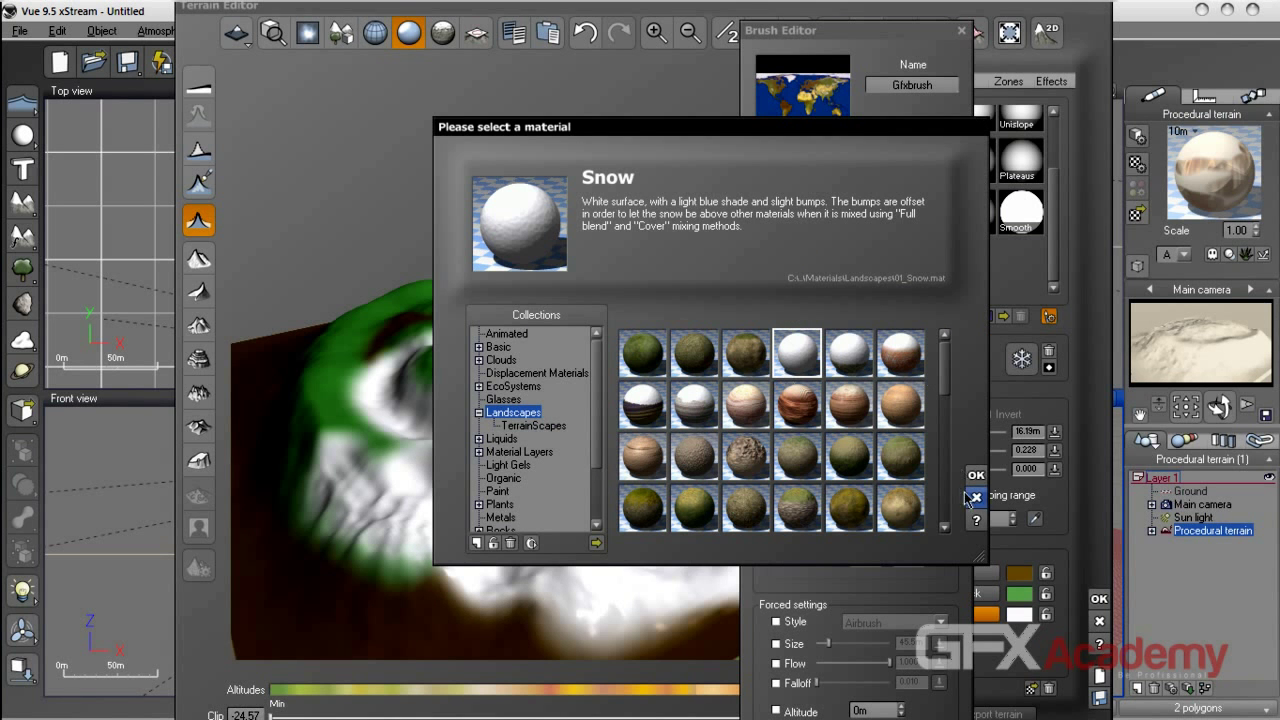
left_click(977, 497)
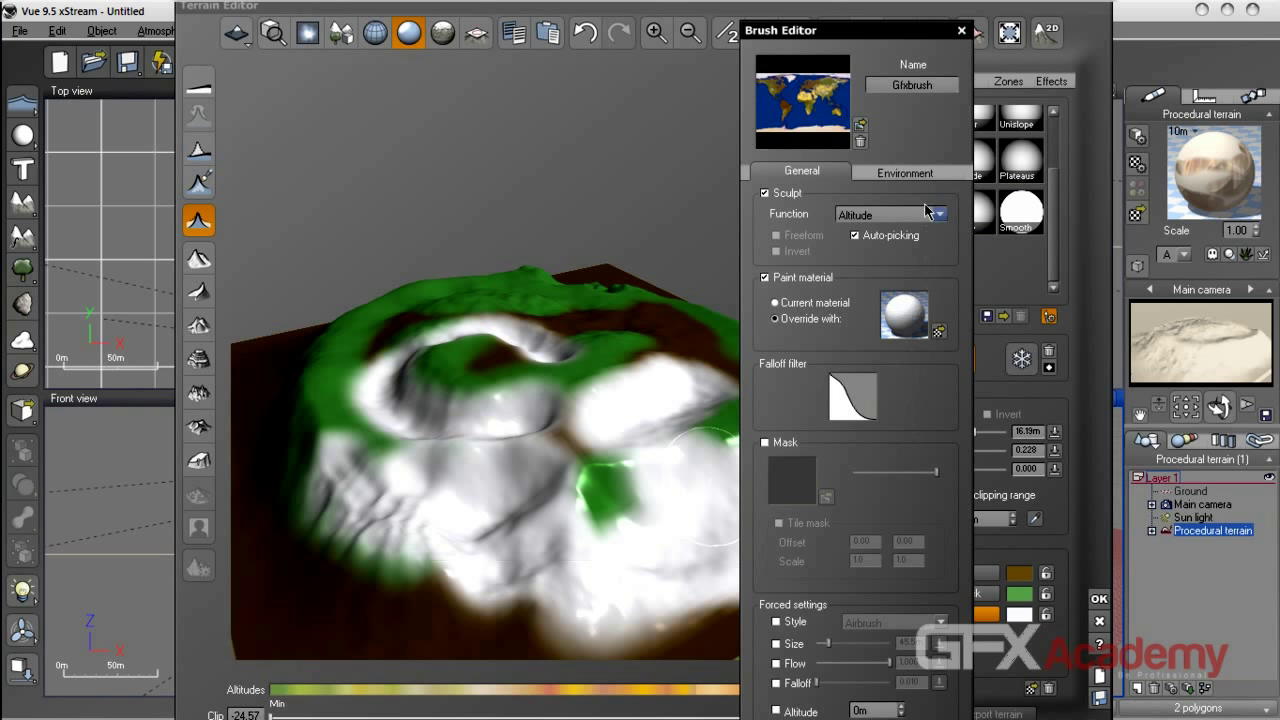
left_click(913, 176)
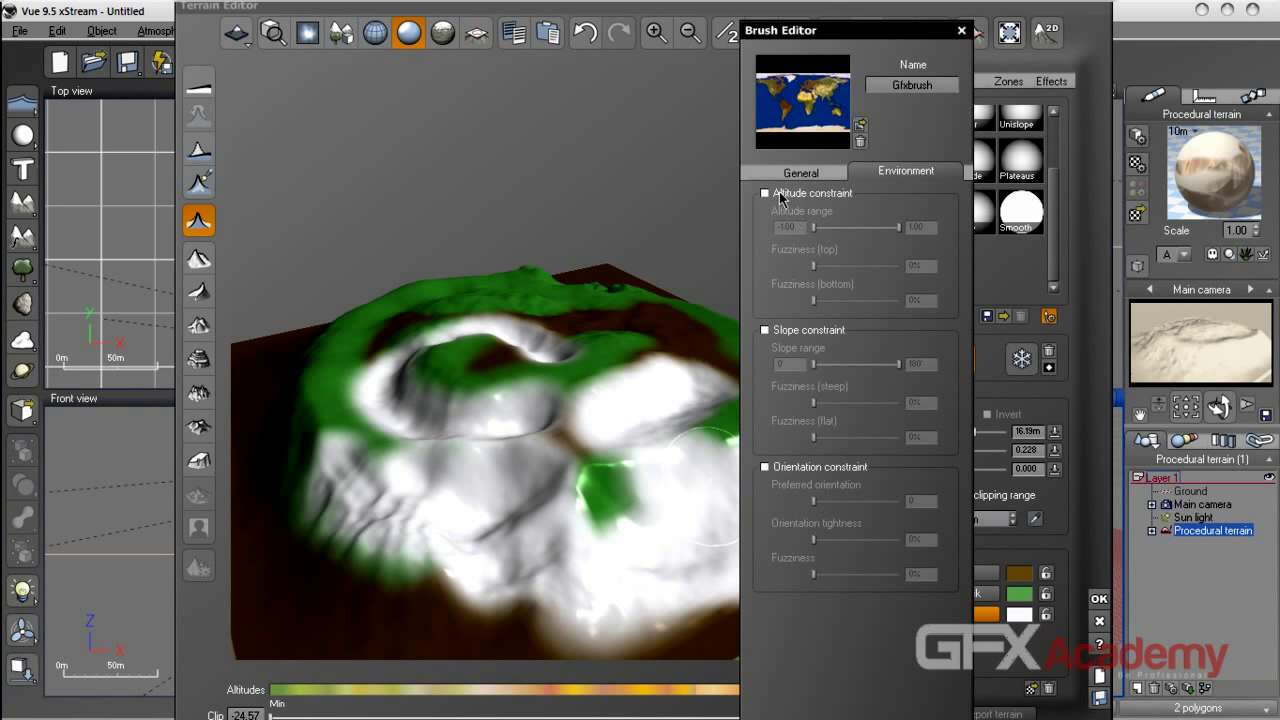
Enable the brush's altitude constraint and set both top and bottom fuzziness to 40%.
left_click(766, 194)
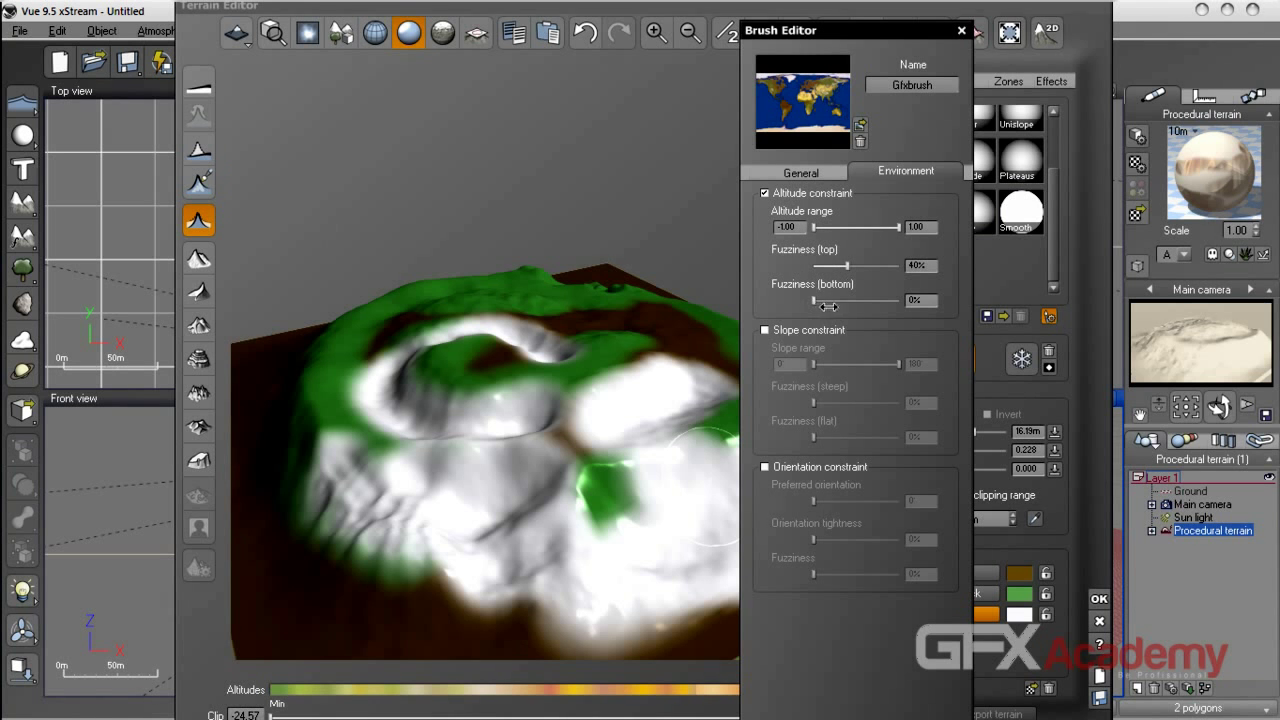
left_click_drag(851, 308, 847, 308)
Undo the recent snow strokes on the terrain back to the start of the undo history.
right_click_drag(484, 549, 504, 482)
left_click(586, 34)
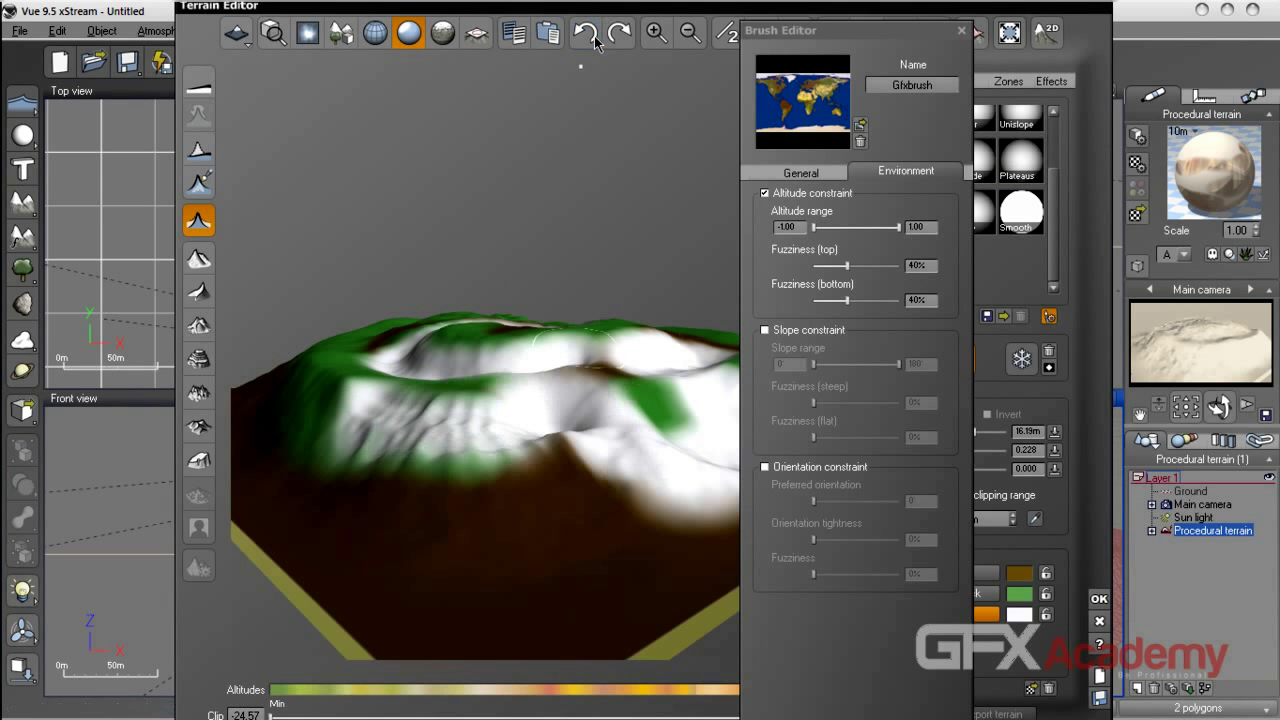
left_click(586, 35)
left_click(586, 38)
left_click(586, 38)
left_click(586, 38)
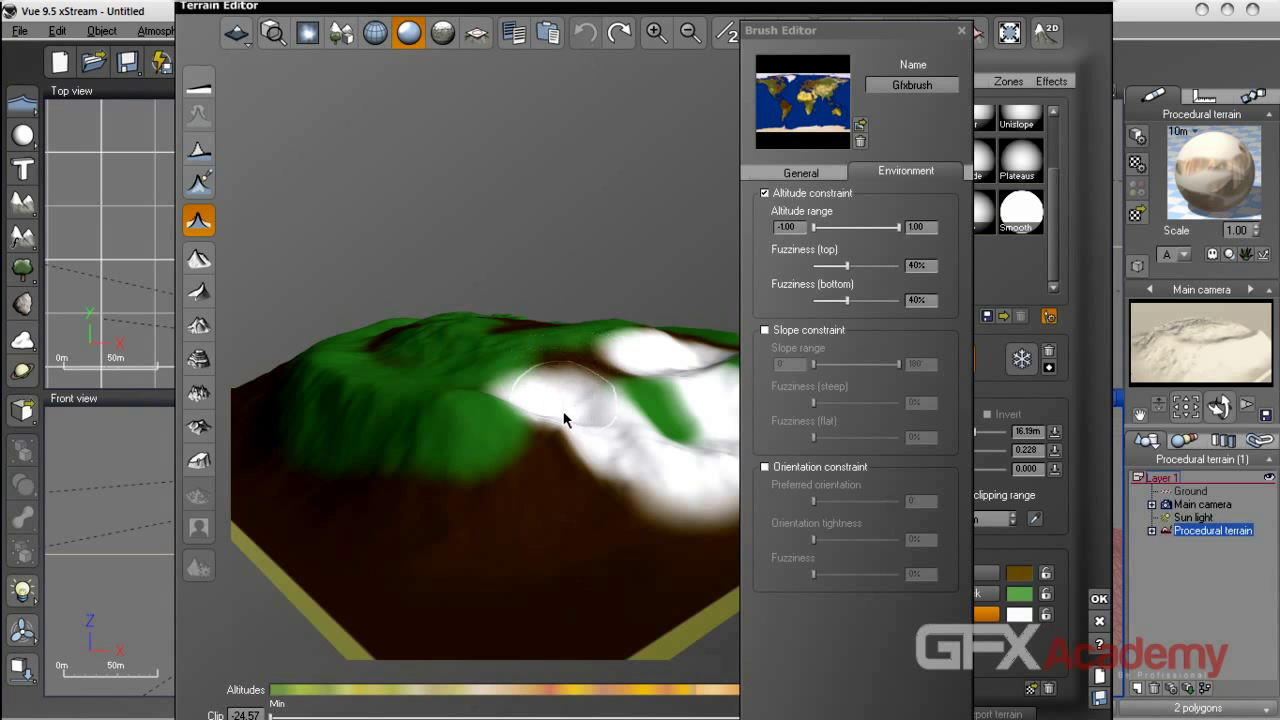
Paint a snow stroke along the terrain's front slope with the altitude-constrained brush.
right_click_drag(566, 420, 660, 425)
mouse_move(576, 473)
left_mouse_down()
mouse_move(330, 445)
mouse_move(457, 484)
mouse_move(570, 462)
mouse_move(440, 440)
mouse_move(450, 425)
mouse_move(570, 440)
mouse_move(445, 413)
mouse_move(345, 415)
mouse_move(402, 460)
mouse_move(542, 472)
mouse_move(615, 455)
left_mouse_up()
mouse_move(615, 455)
right_mouse_down()
mouse_move(472, 458)
mouse_move(650, 510)
right_mouse_up()
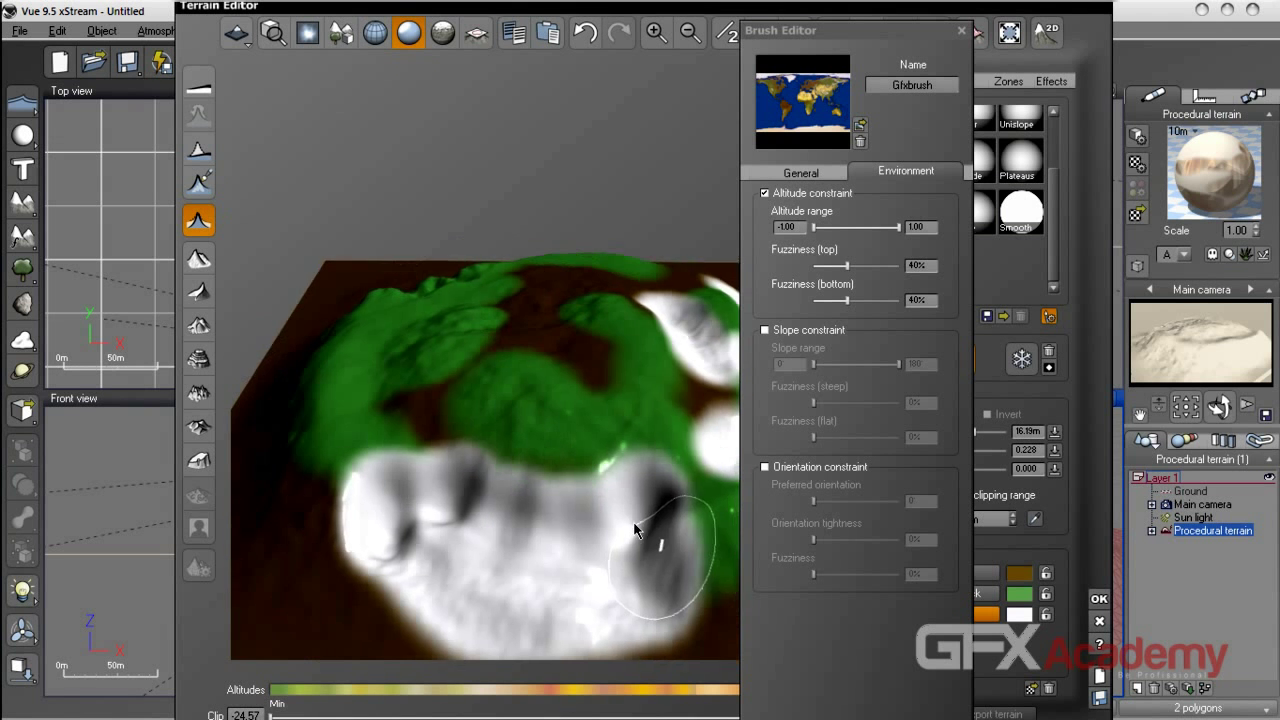
Turn off the brush's altitude constraint and set its sculpt function to Constant 2D.
left_click(801, 172)
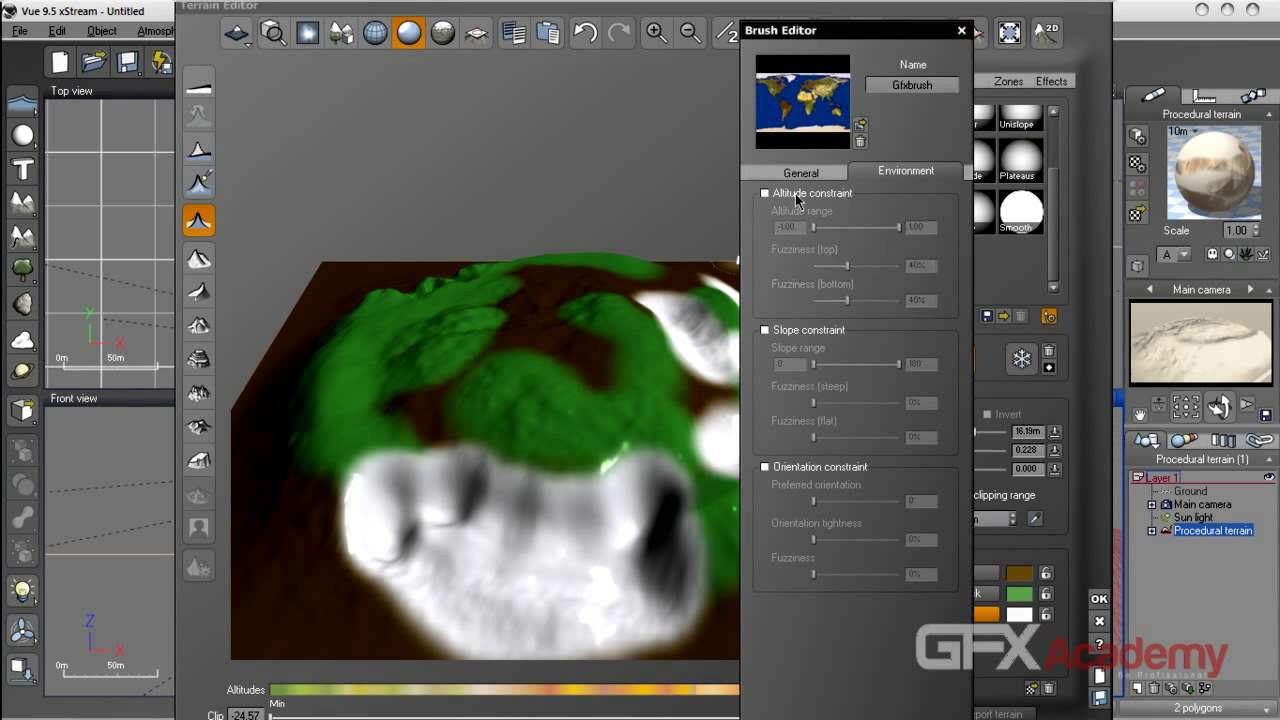
left_click(900, 218)
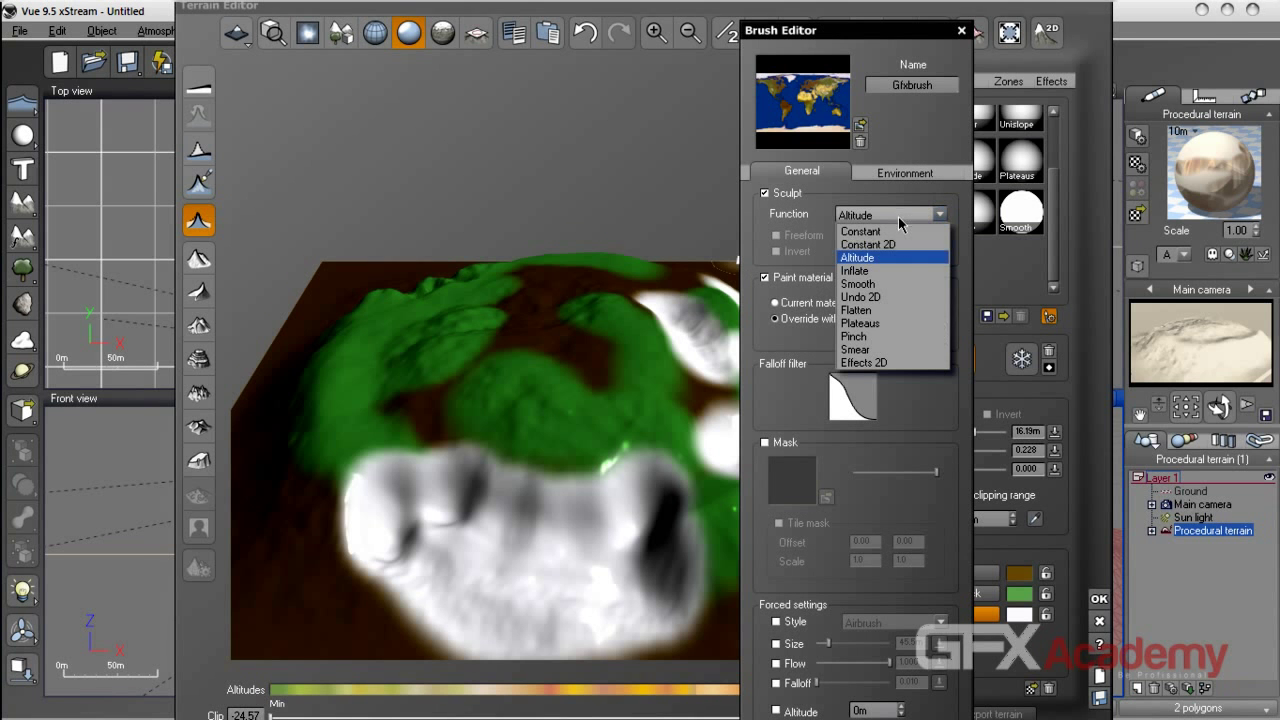
left_click(905, 246)
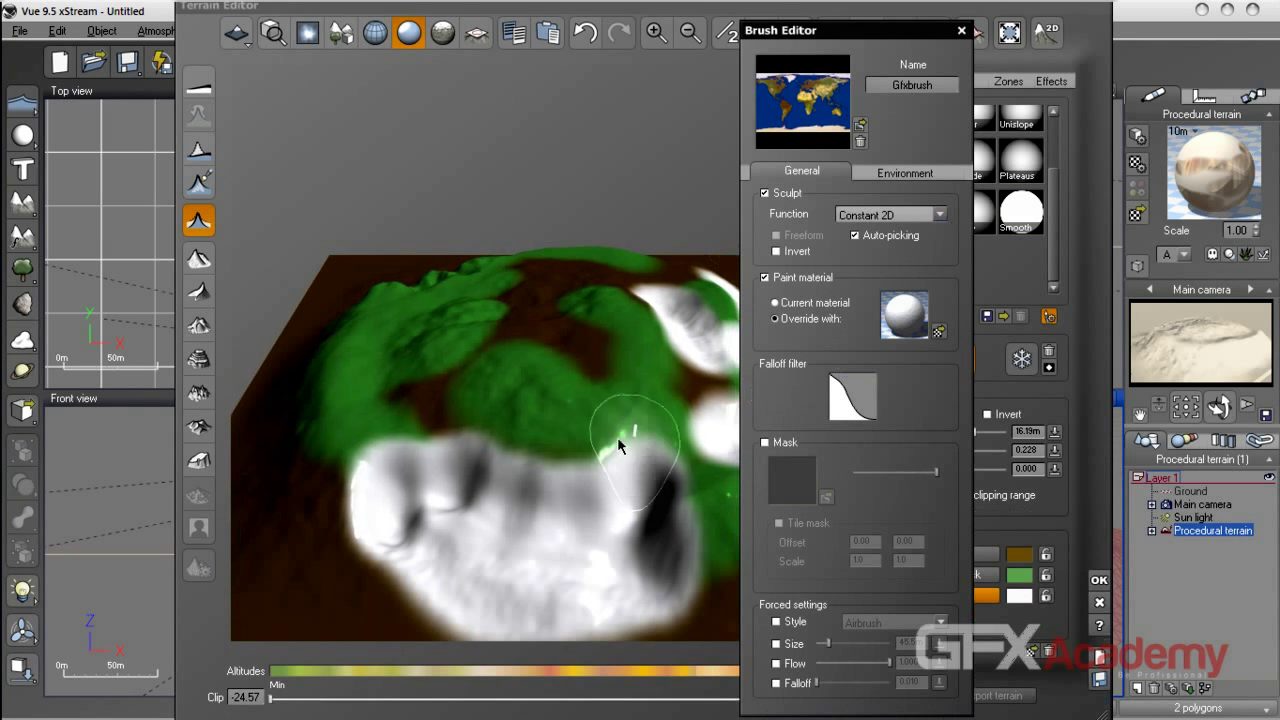
Sculpt and paint snow with Constant 2D strokes around the outer slopes and over the upper surface until snow covers nearly the whole terrain.
right_click_drag(456, 464, 636, 403)
mouse_move(622, 476)
left_mouse_down()
mouse_move(370, 462)
mouse_move(514, 526)
mouse_move(643, 537)
mouse_move(343, 509)
left_mouse_up()
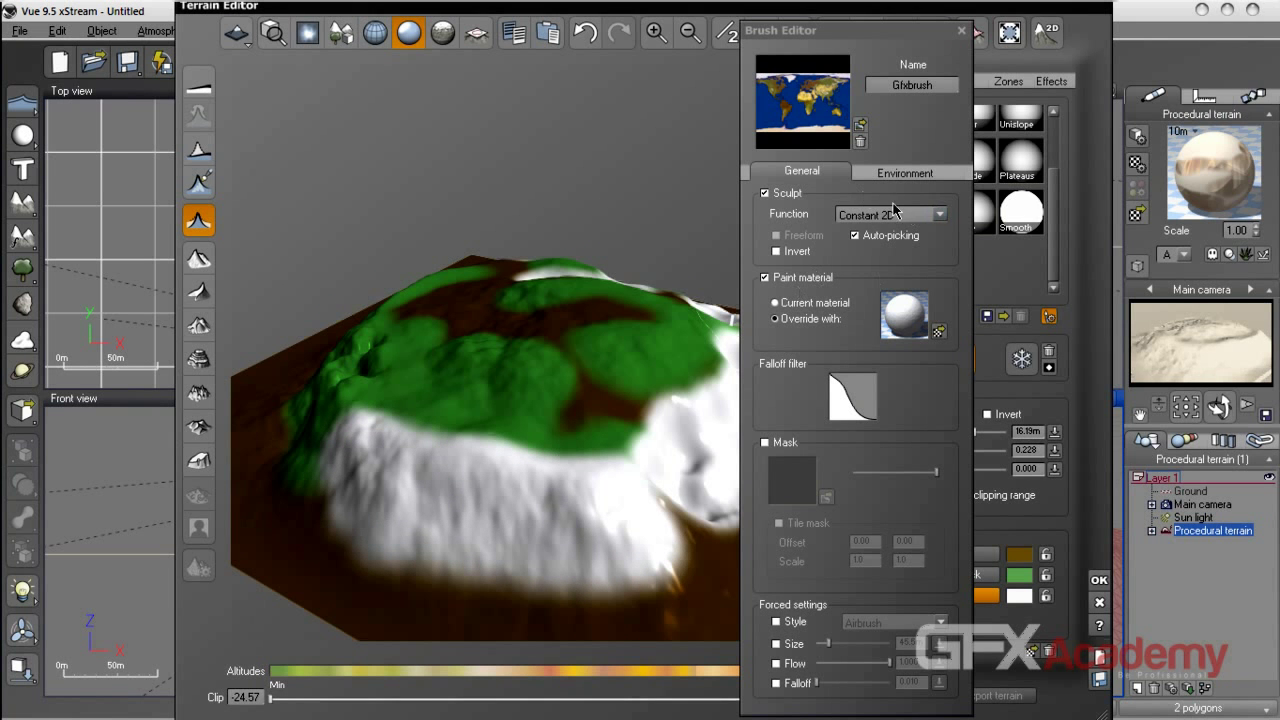
right_click_drag(391, 450, 553, 479)
mouse_move(712, 508)
left_mouse_down()
mouse_move(566, 470)
mouse_move(690, 482)
mouse_move(385, 490)
mouse_move(310, 455)
mouse_move(472, 410)
mouse_move(300, 385)
mouse_move(400, 420)
mouse_move(500, 490)
mouse_move(598, 465)
mouse_move(565, 470)
mouse_move(560, 510)
mouse_move(400, 485)
mouse_move(350, 460)
mouse_move(368, 495)
mouse_move(568, 385)
mouse_move(510, 345)
mouse_move(620, 390)
mouse_move(665, 440)
mouse_move(465, 432)
mouse_move(600, 543)
mouse_move(563, 562)
left_mouse_up()
mouse_move(662, 563)
right_mouse_down()
mouse_move(382, 498)
mouse_move(188, 498)
right_mouse_up()
right_click_drag(595, 535, 410, 485)
mouse_move(537, 490)
left_mouse_down()
mouse_move(398, 500)
mouse_move(453, 440)
mouse_move(620, 440)
mouse_move(456, 300)
mouse_move(431, 378)
mouse_move(484, 328)
left_mouse_up()
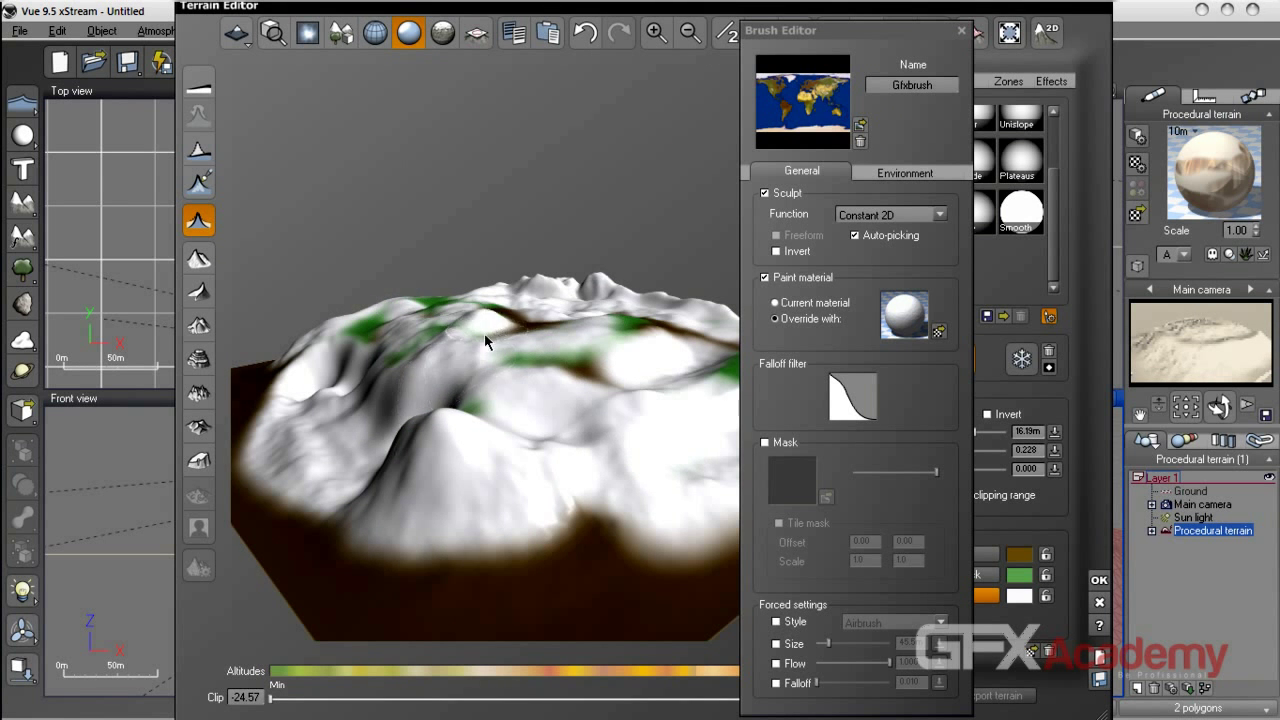
right_click_drag(484, 333, 512, 451)
mouse_move(442, 470)
left_mouse_down()
mouse_move(482, 481)
mouse_move(638, 375)
mouse_move(622, 378)
mouse_move(712, 410)
mouse_move(495, 310)
mouse_move(424, 313)
mouse_move(385, 355)
mouse_move(525, 575)
mouse_move(480, 340)
mouse_move(420, 300)
mouse_move(410, 320)
mouse_move(492, 355)
left_mouse_up()
mouse_move(493, 351)
right_mouse_down()
mouse_move(343, 315)
mouse_move(540, 422)
right_mouse_up()
mouse_move(465, 446)
left_mouse_down()
mouse_move(386, 450)
mouse_move(538, 512)
mouse_move(588, 378)
mouse_move(482, 300)
mouse_move(587, 354)
left_mouse_up()
mouse_move(587, 354)
right_mouse_down()
mouse_move(317, 369)
mouse_move(356, 414)
mouse_move(434, 391)
mouse_move(374, 443)
mouse_move(391, 537)
mouse_move(422, 578)
right_mouse_up()
mouse_move(603, 503)
left_mouse_down()
mouse_move(578, 490)
mouse_move(597, 368)
mouse_move(563, 278)
left_mouse_up()
Save the custom brush as gfxbrush in the Brushes folder and close the brush settings.
mouse_move(862, 38)
left_mouse_down()
mouse_move(671, 32)
mouse_move(655, 76)
left_mouse_up()
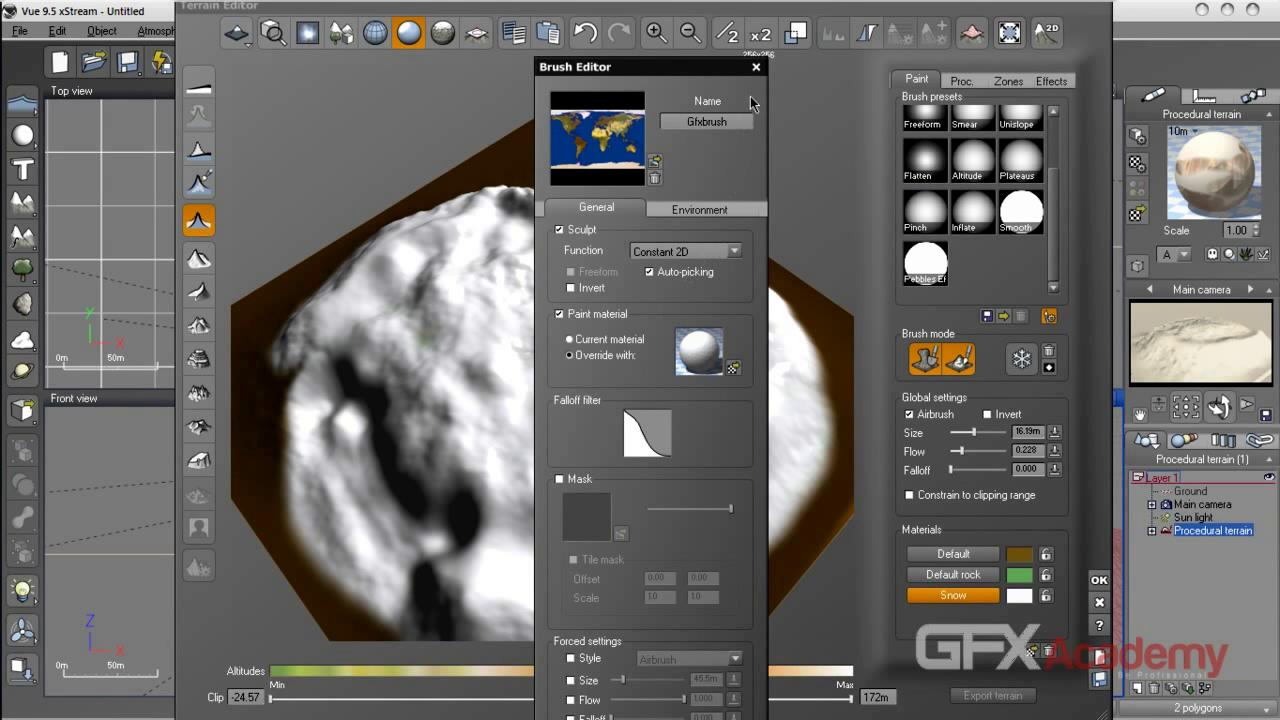
left_click_drag(688, 74, 604, 43)
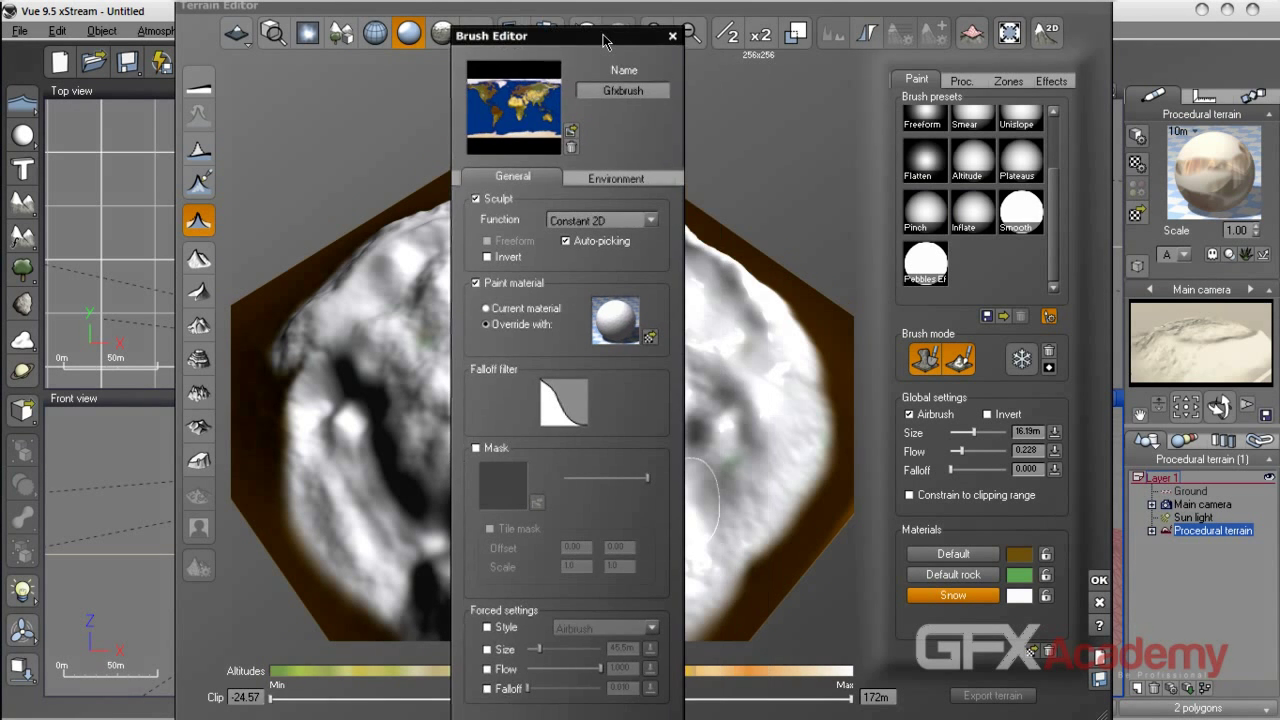
left_click(672, 36)
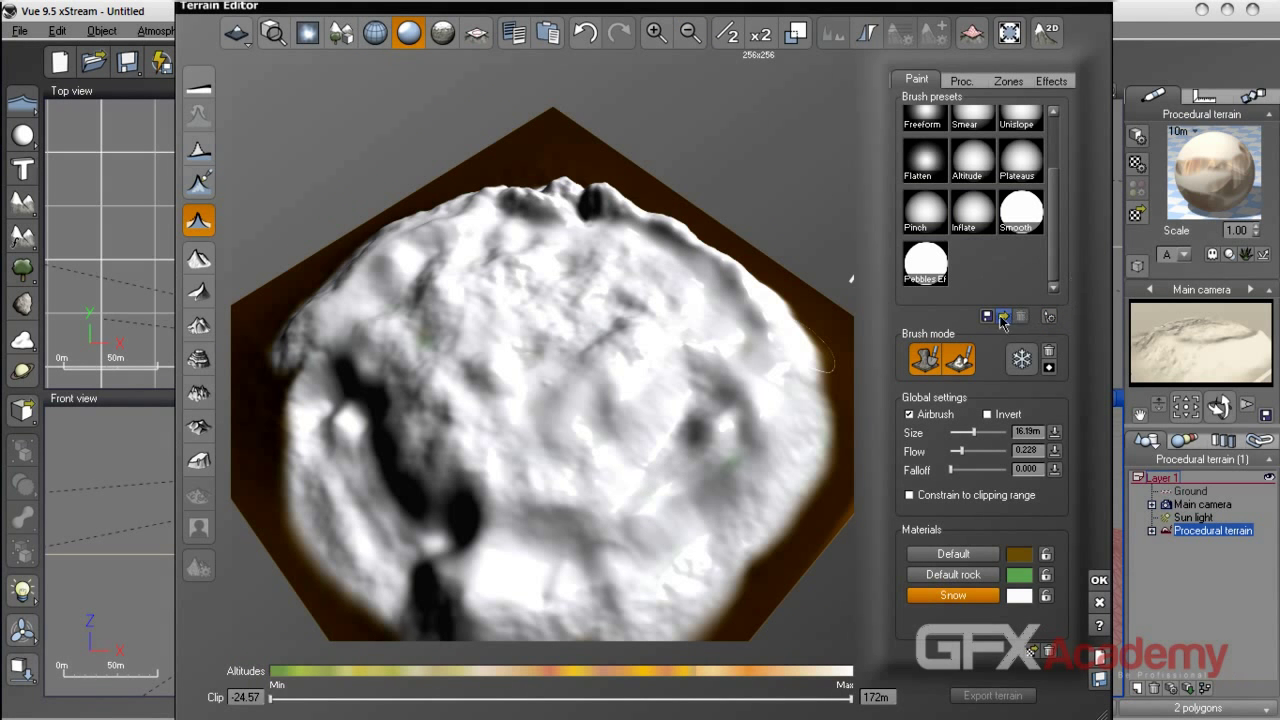
left_click(1048, 316)
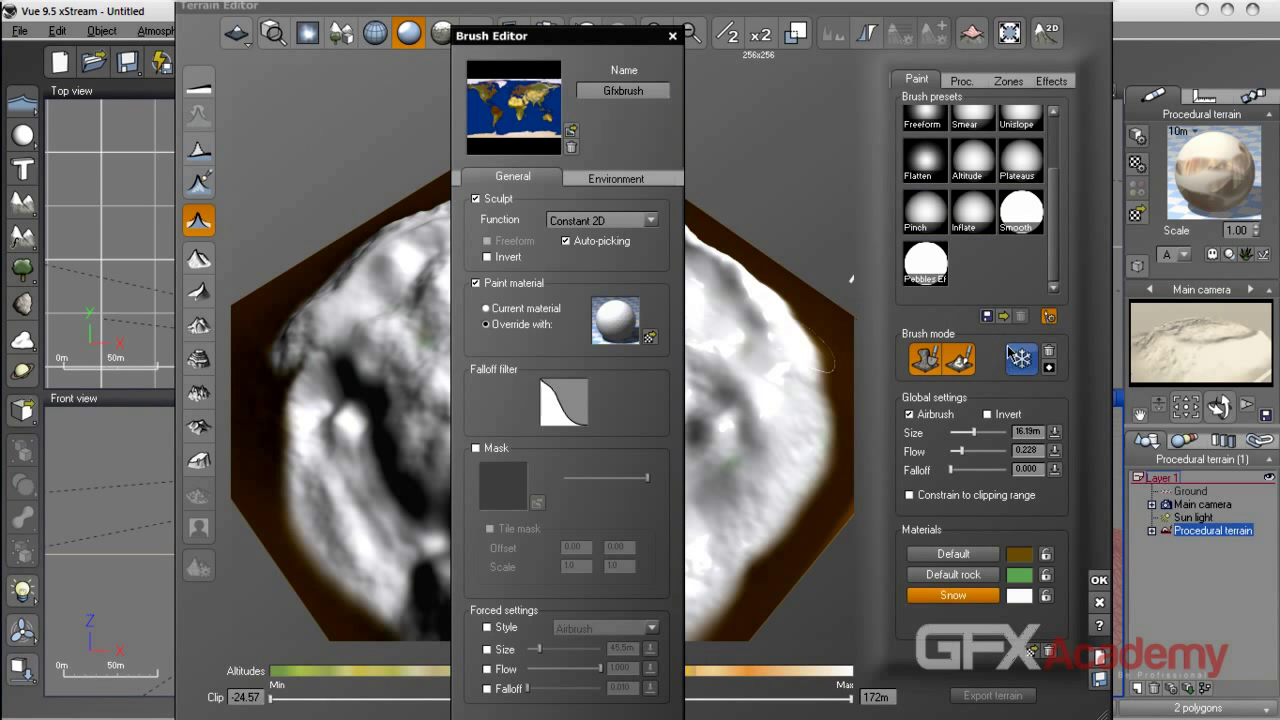
left_click(987, 317)
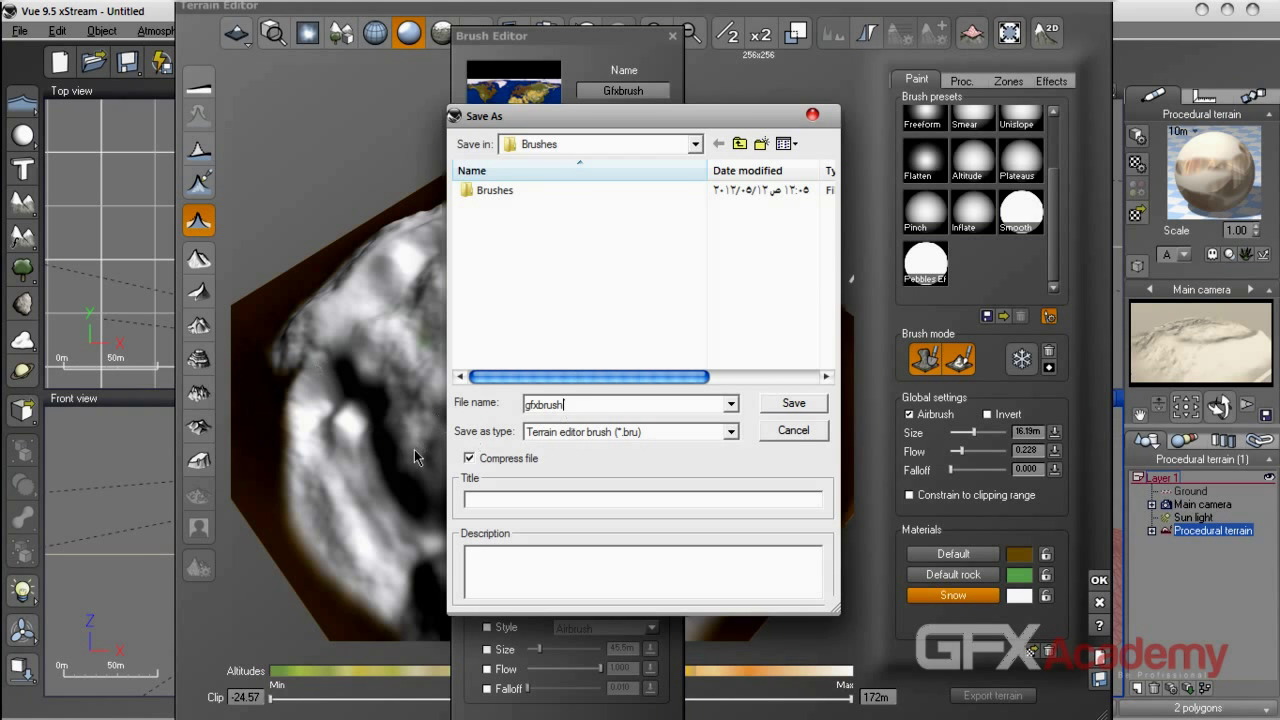
left_click(794, 403)
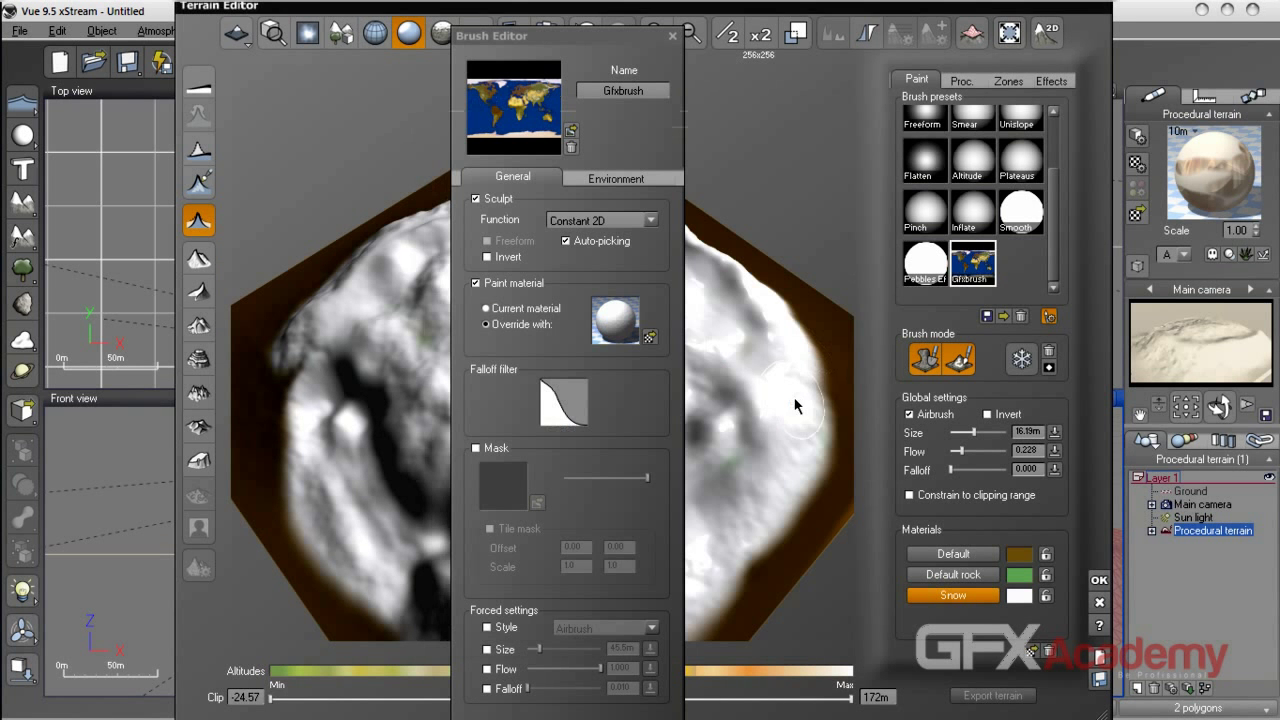
left_click(673, 37)
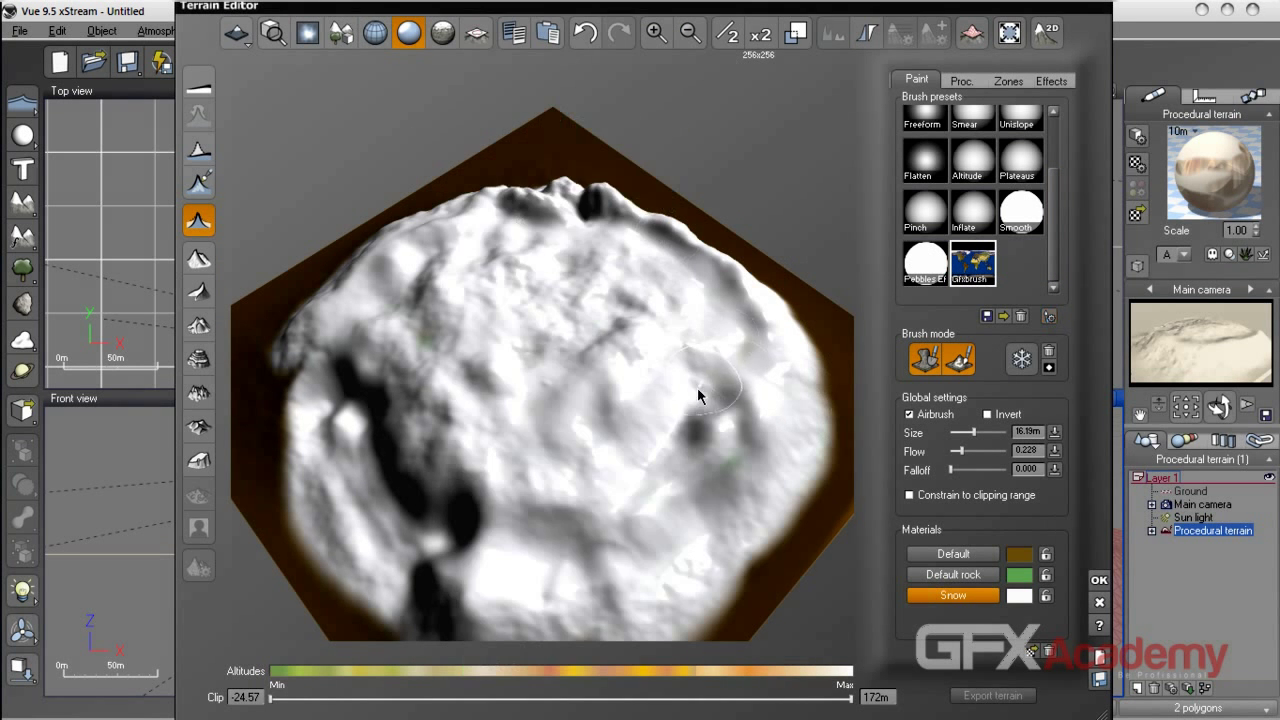
Accept the terrain edits, adjust the main camera's view of the terrain, and open its material for advanced editing.
left_click(1098, 581)
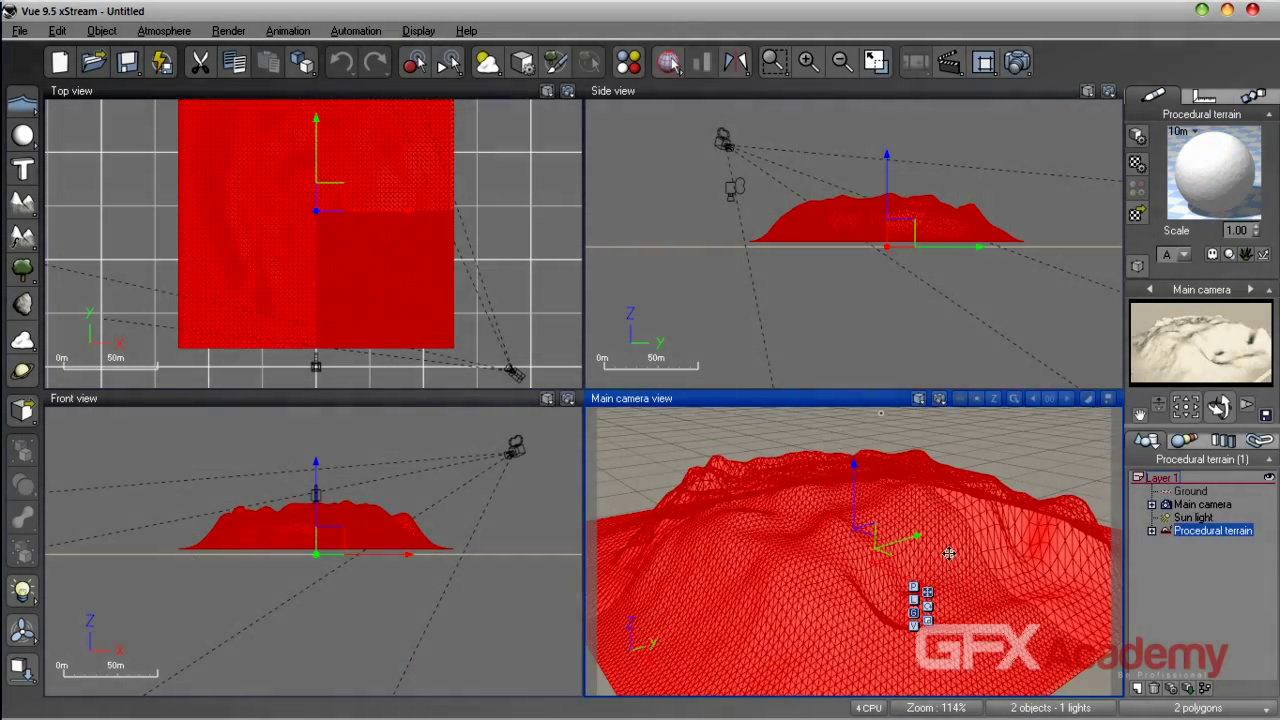
right_click_drag(970, 551, 1001, 529)
double_click(1232, 183)
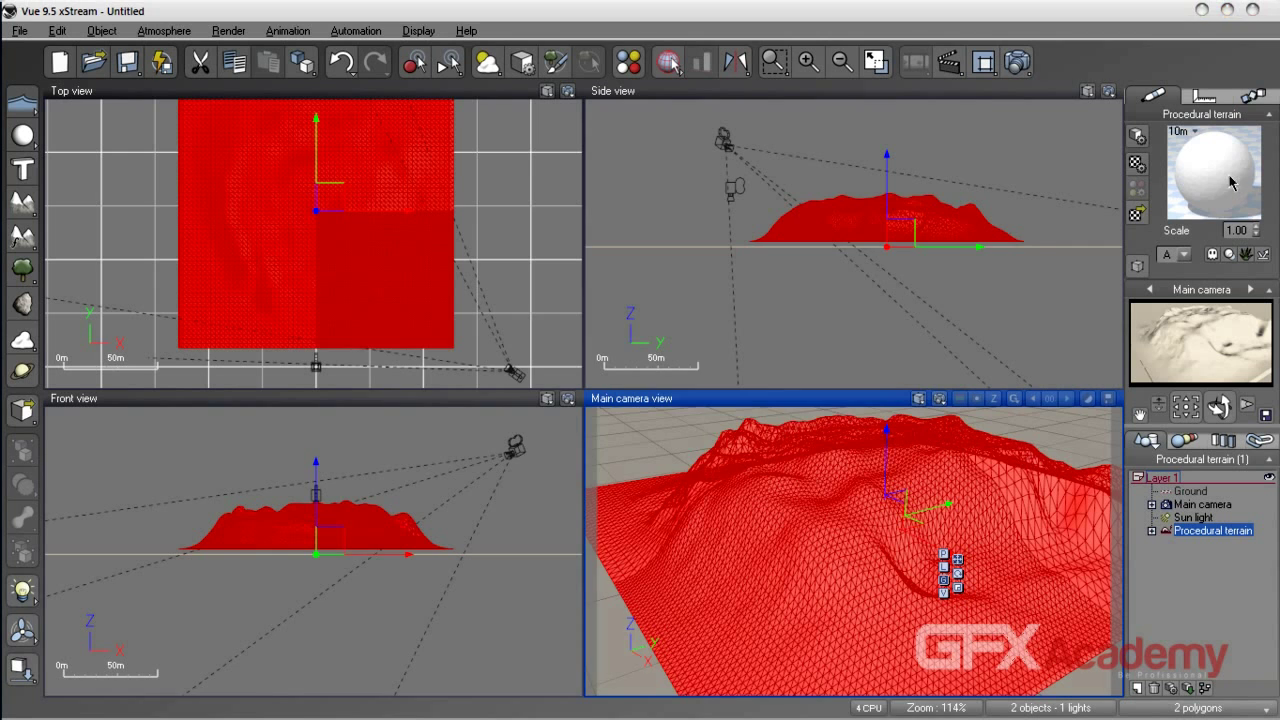
double_click(1232, 182)
left_click_drag(606, 210, 591, 124)
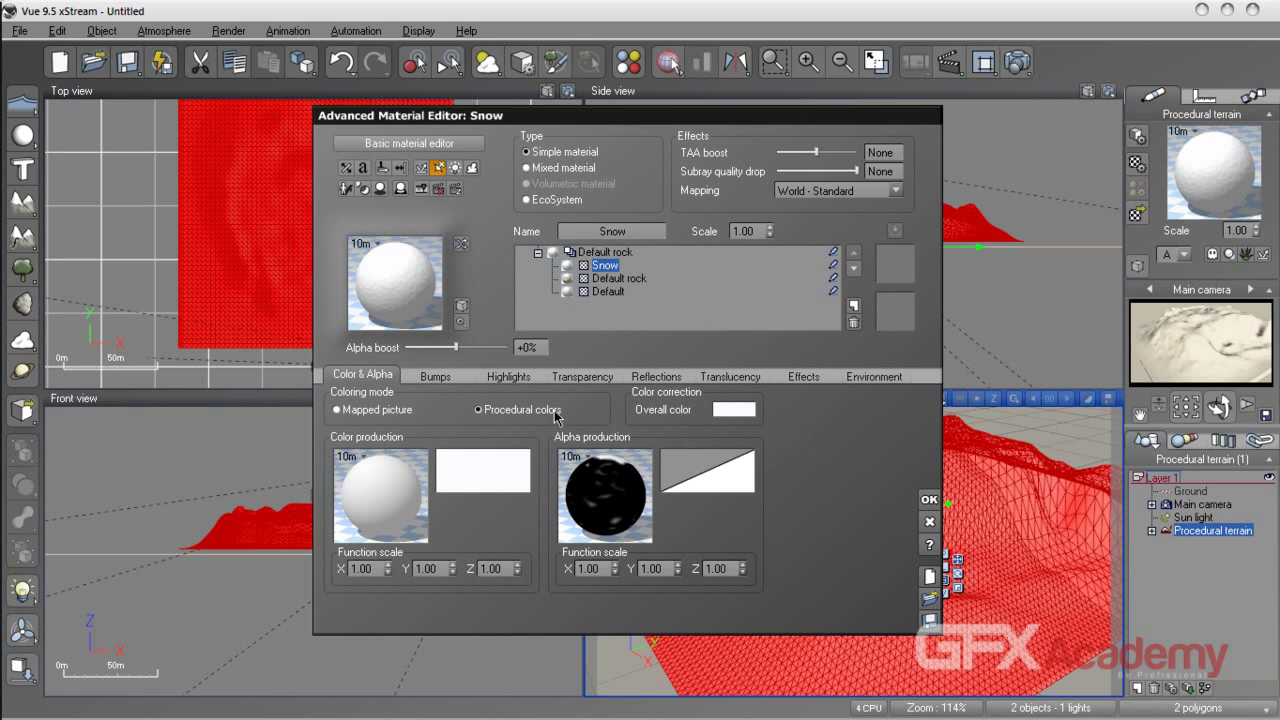
left_click(615, 292)
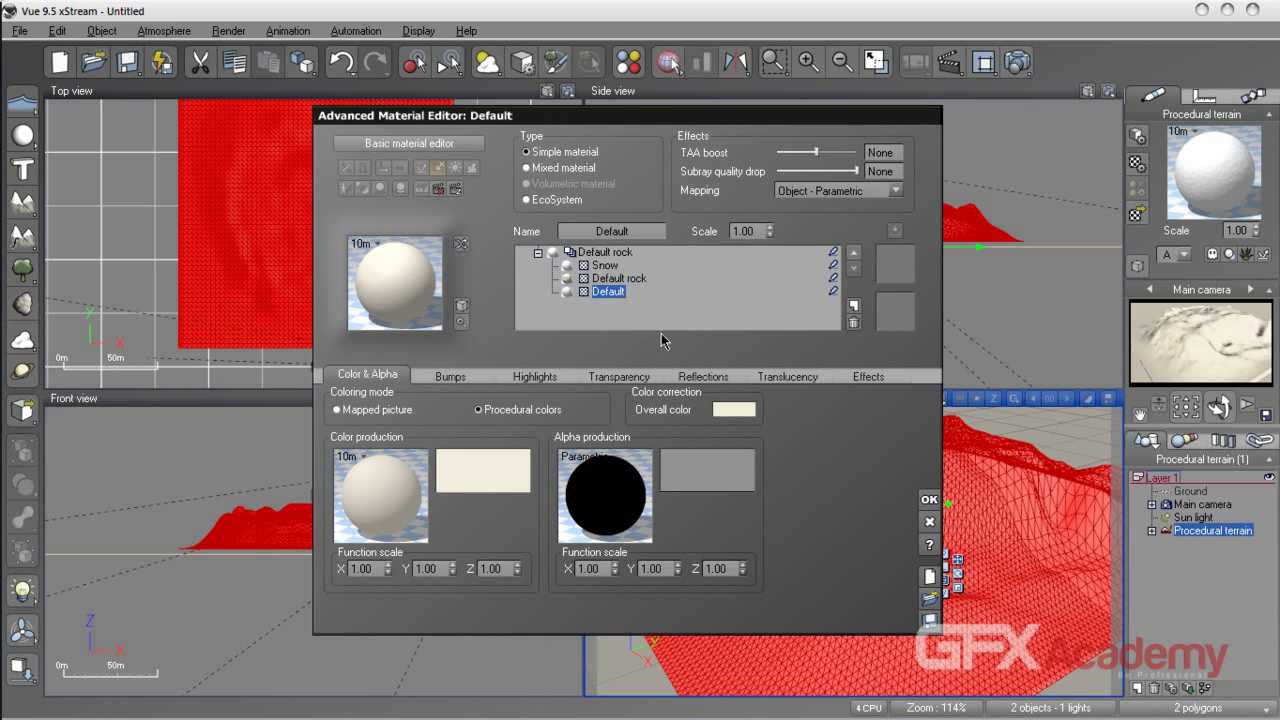
left_click(852, 322)
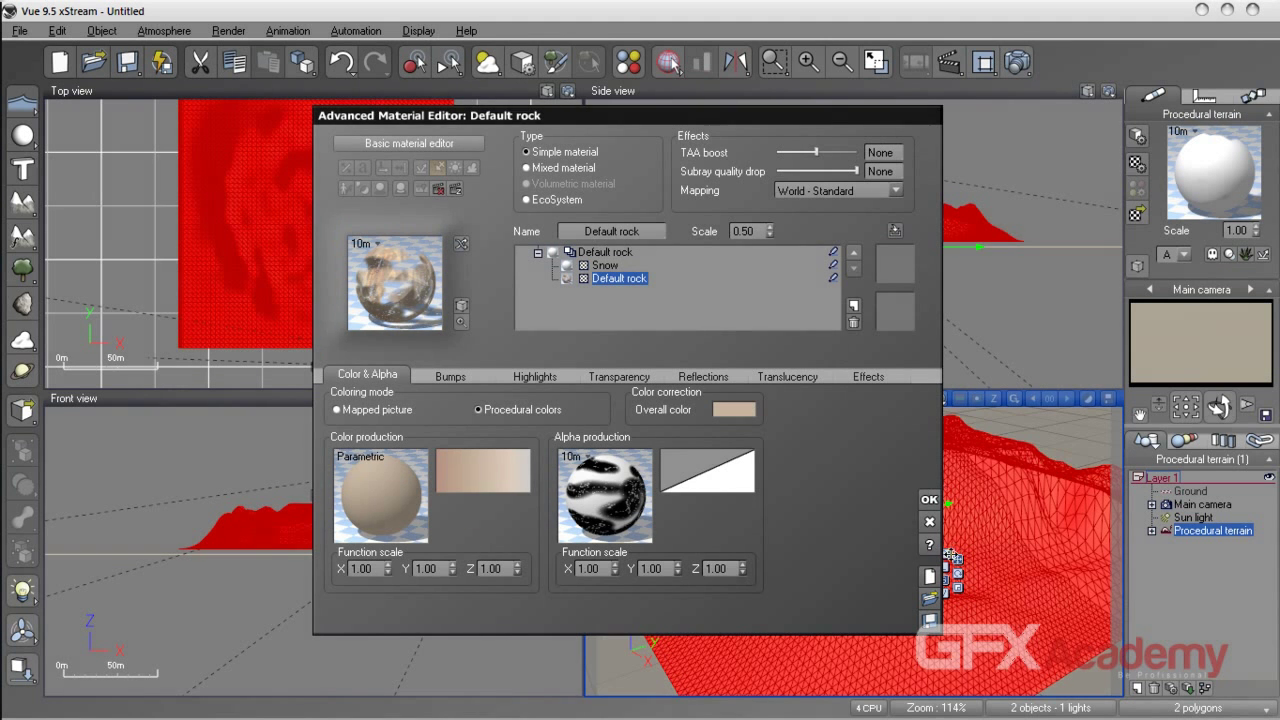
left_click(930, 525)
Reopen the terrain material, go through its layers, and delete the Default rock layer.
double_click(1246, 183)
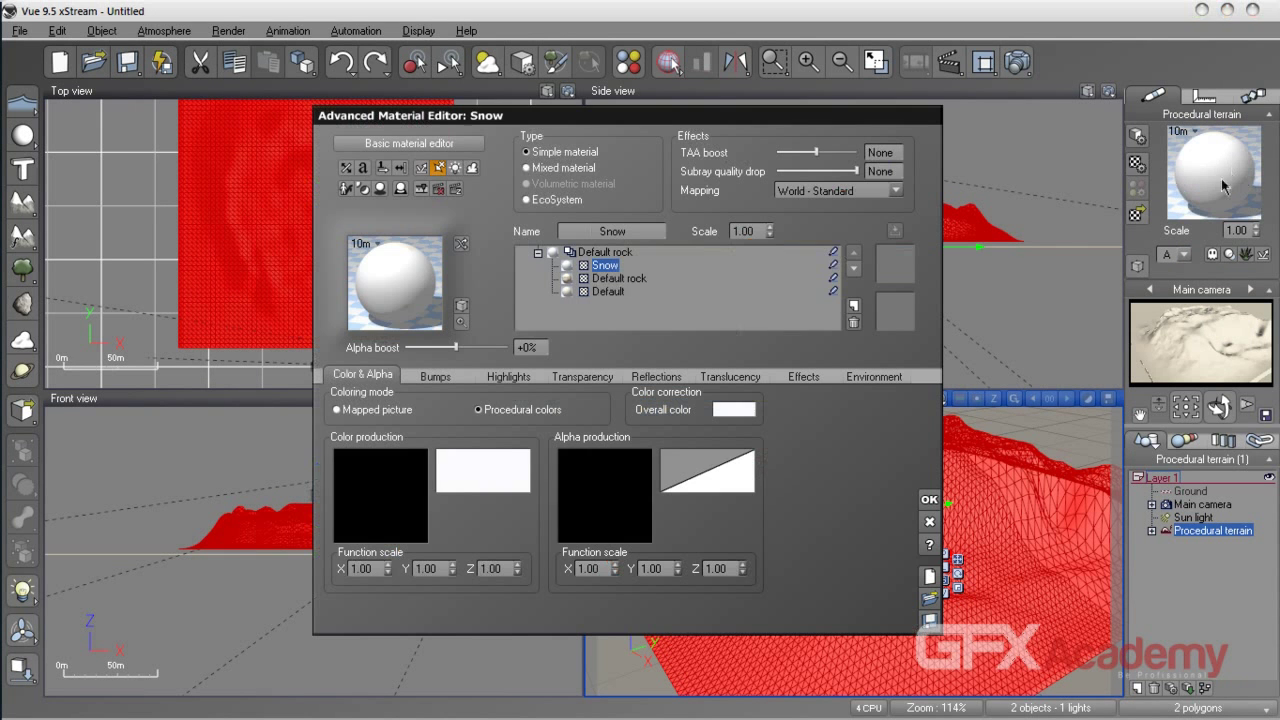
left_click(621, 280)
left_click(606, 265)
left_click(618, 278)
left_click(608, 291)
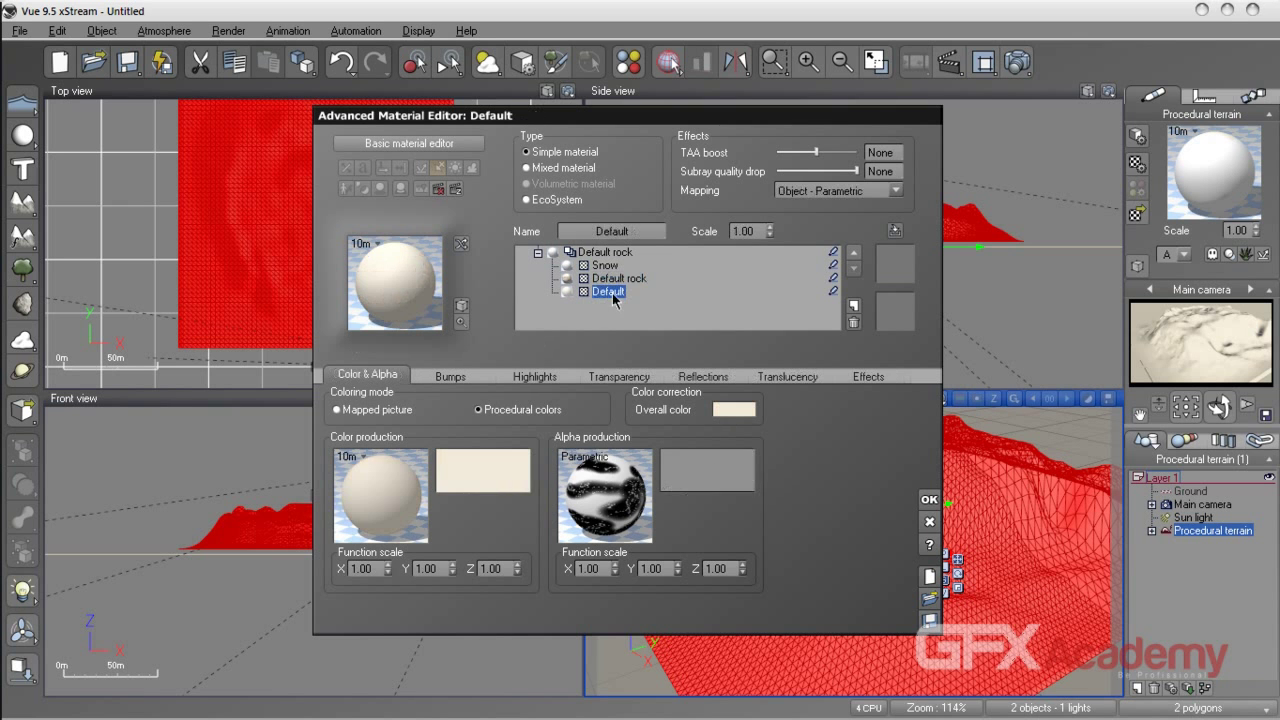
left_click(618, 279)
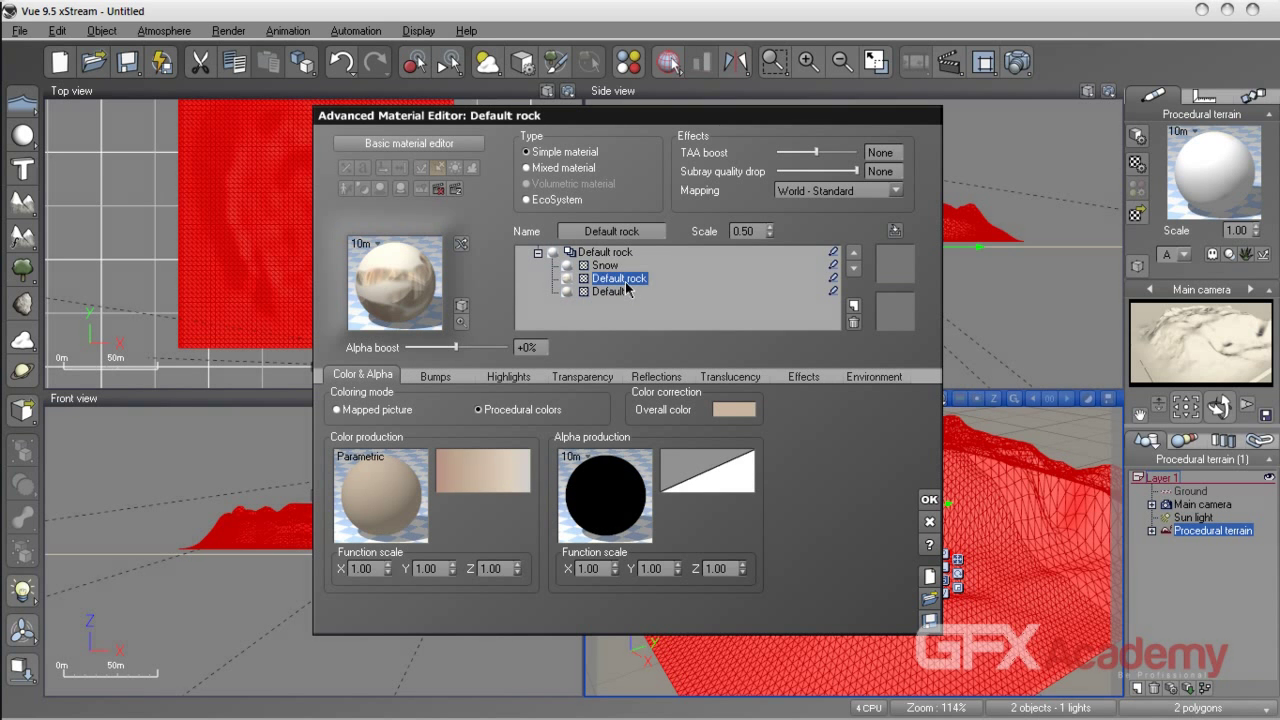
left_click(853, 323)
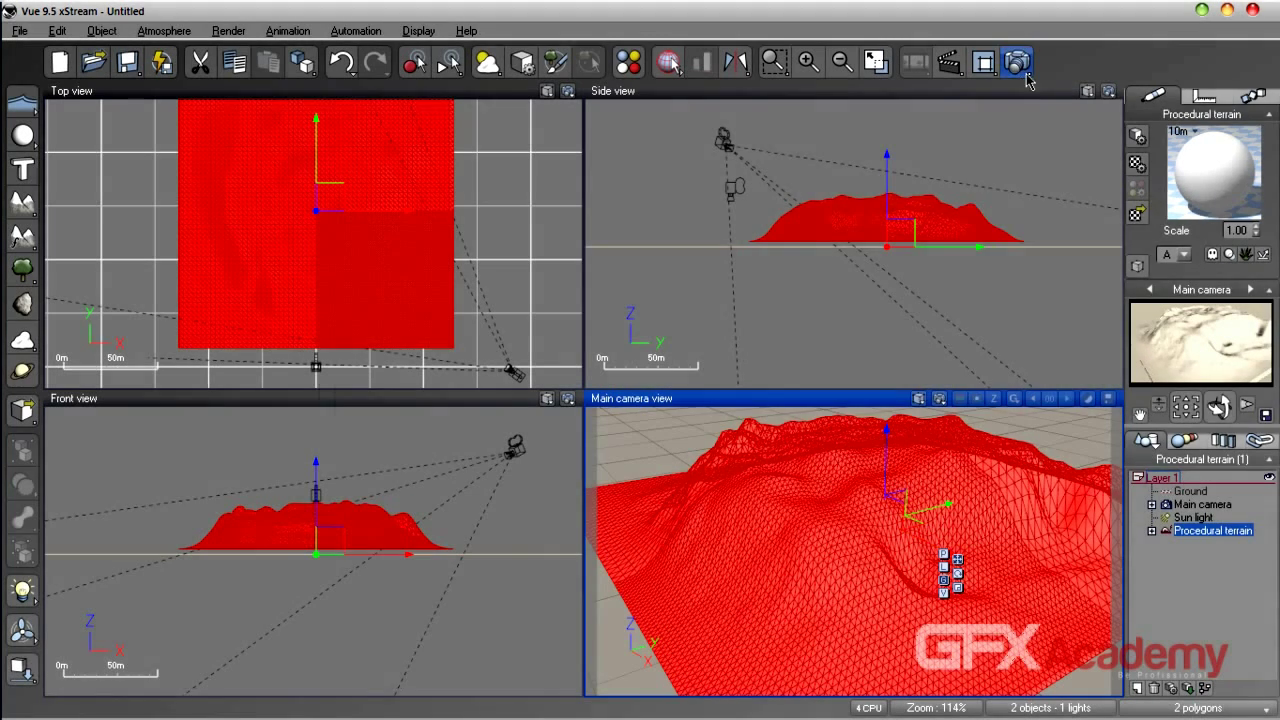
Set the render destination to Render to screen and render the scene at 320x180.
left_click(1017, 62)
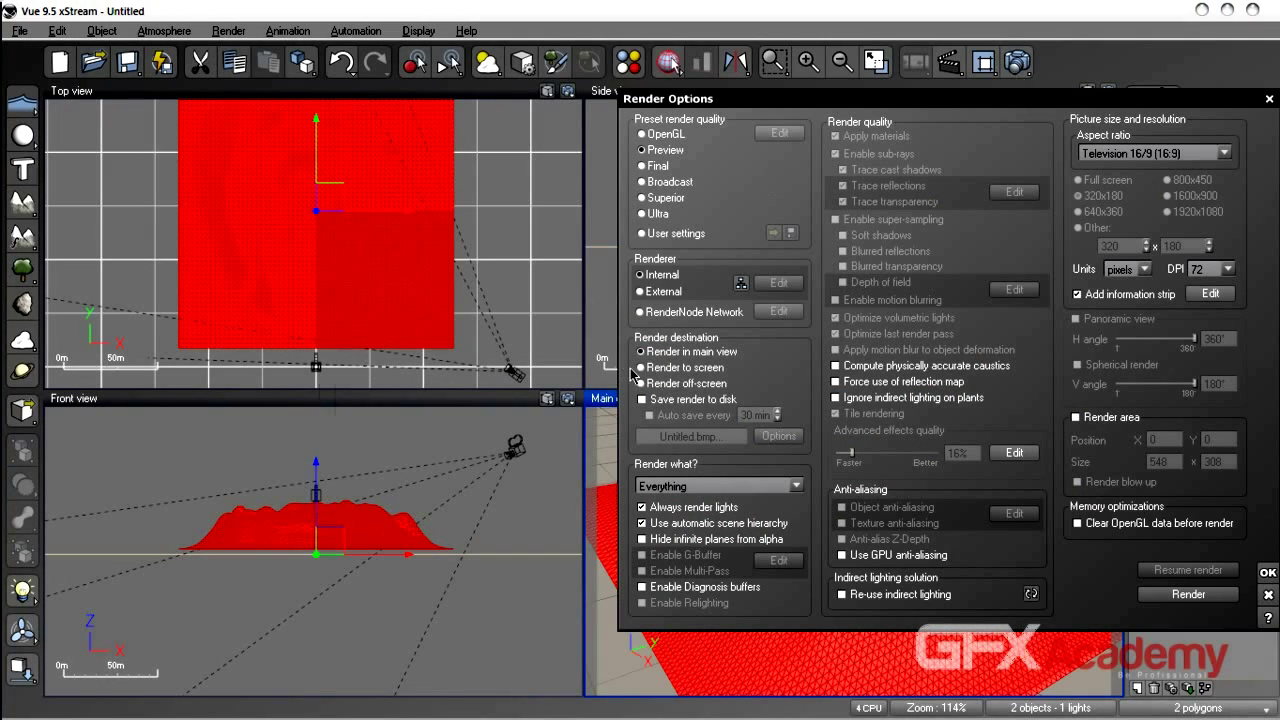
left_click(672, 384)
left_click(671, 368)
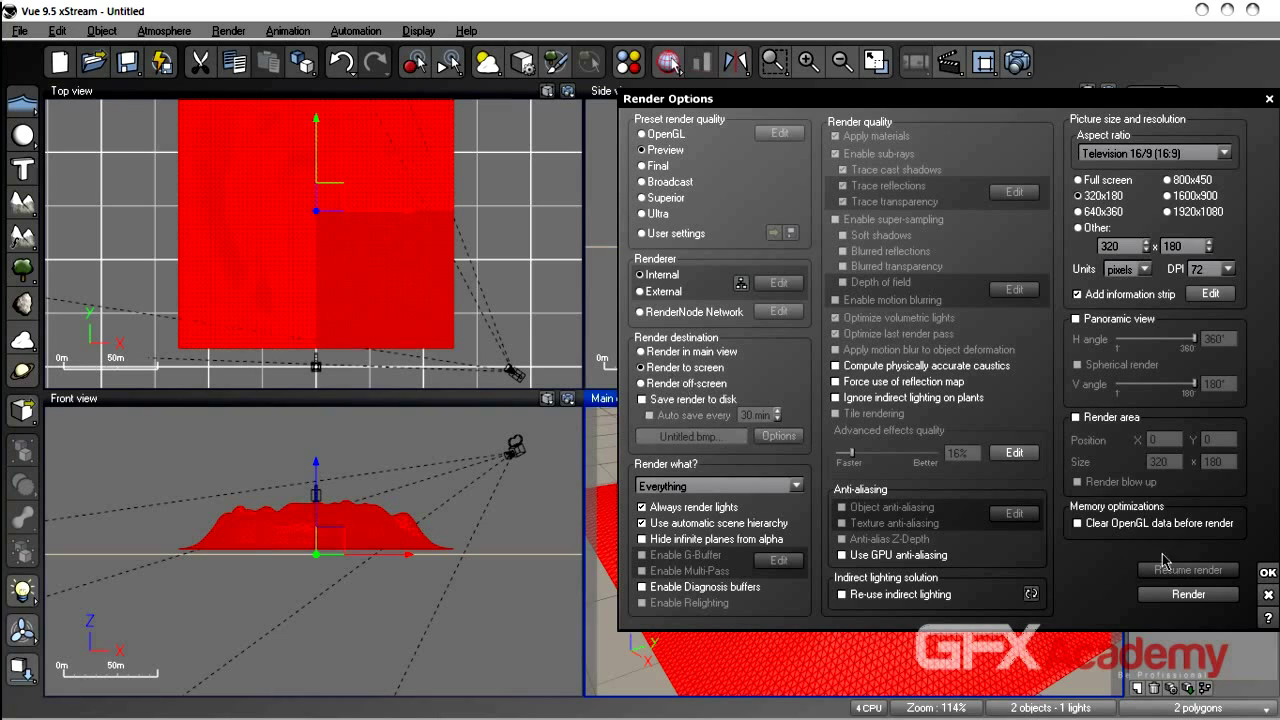
left_click(1267, 574)
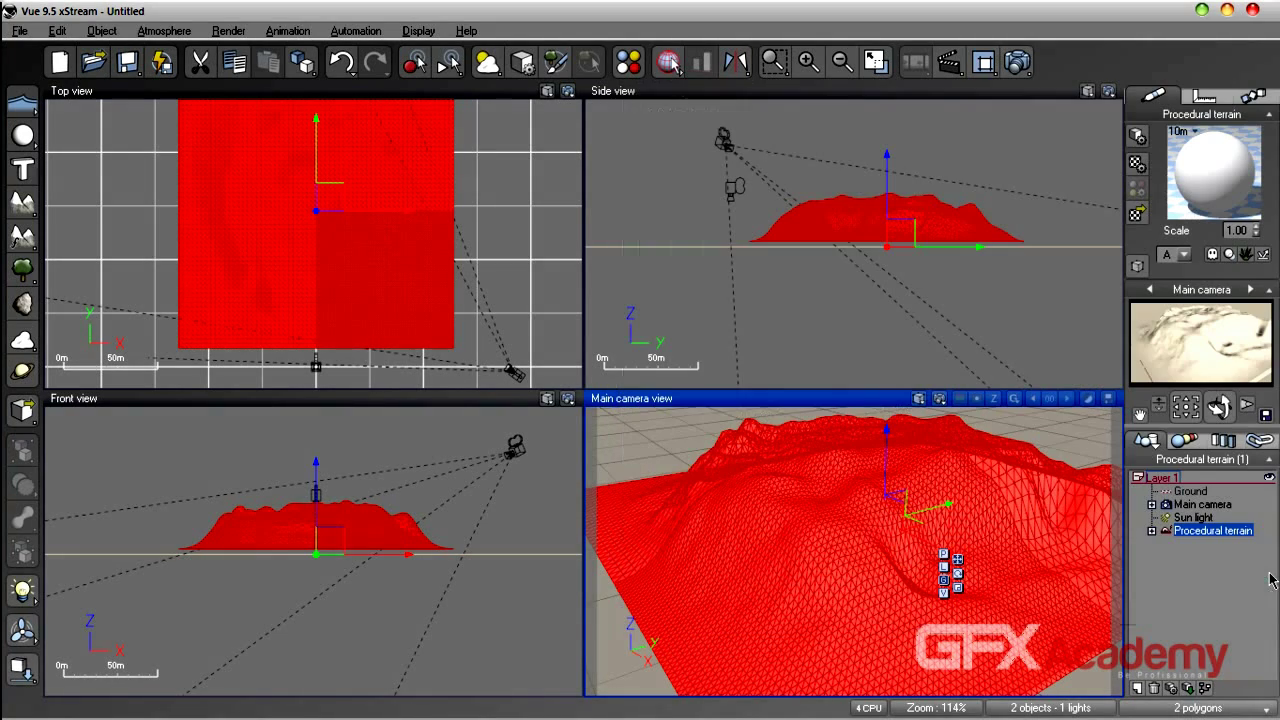
left_click(1012, 60)
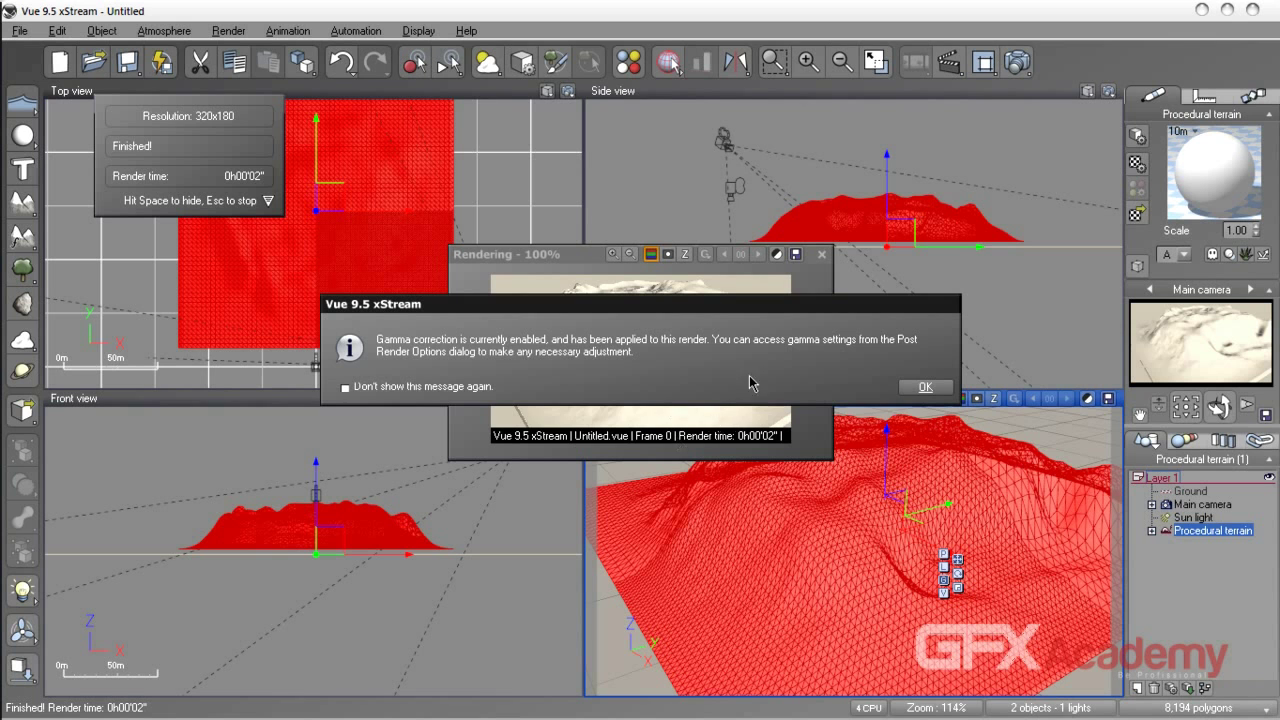
Dismiss the gamma notice, stop Post Render Options from showing when a render completes, and accept the options.
left_click(925, 387)
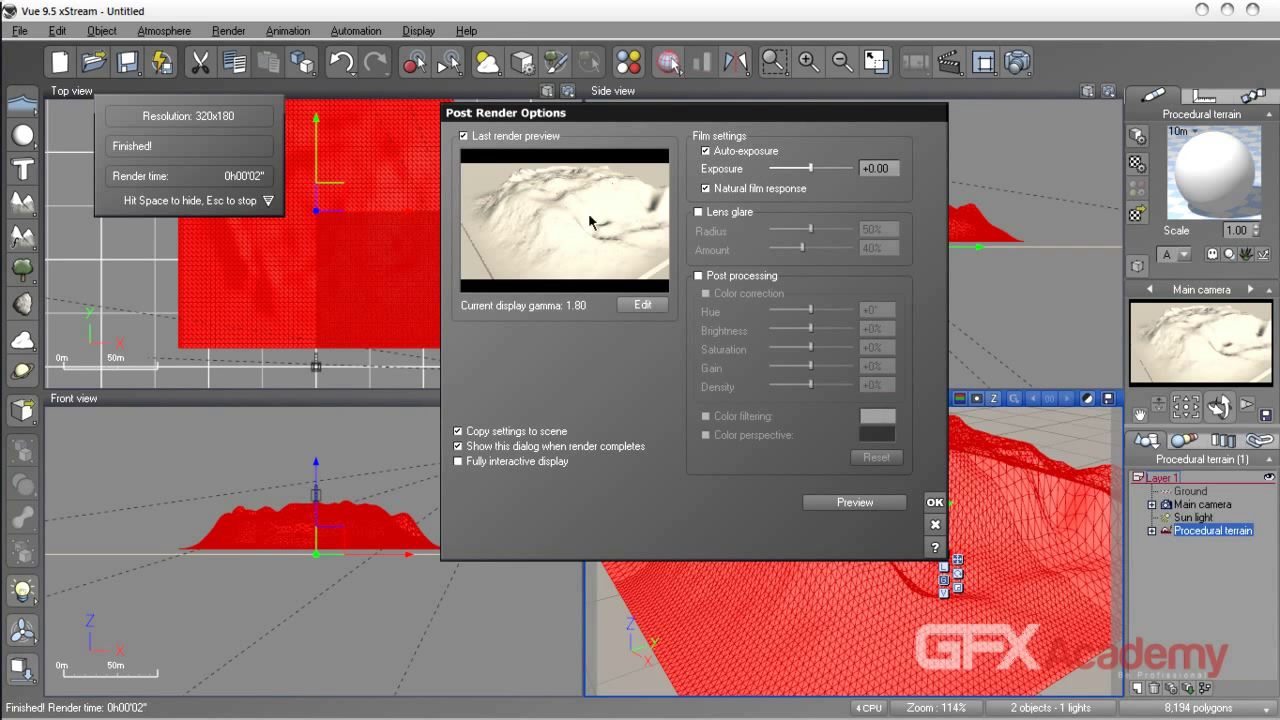
left_click(508, 449)
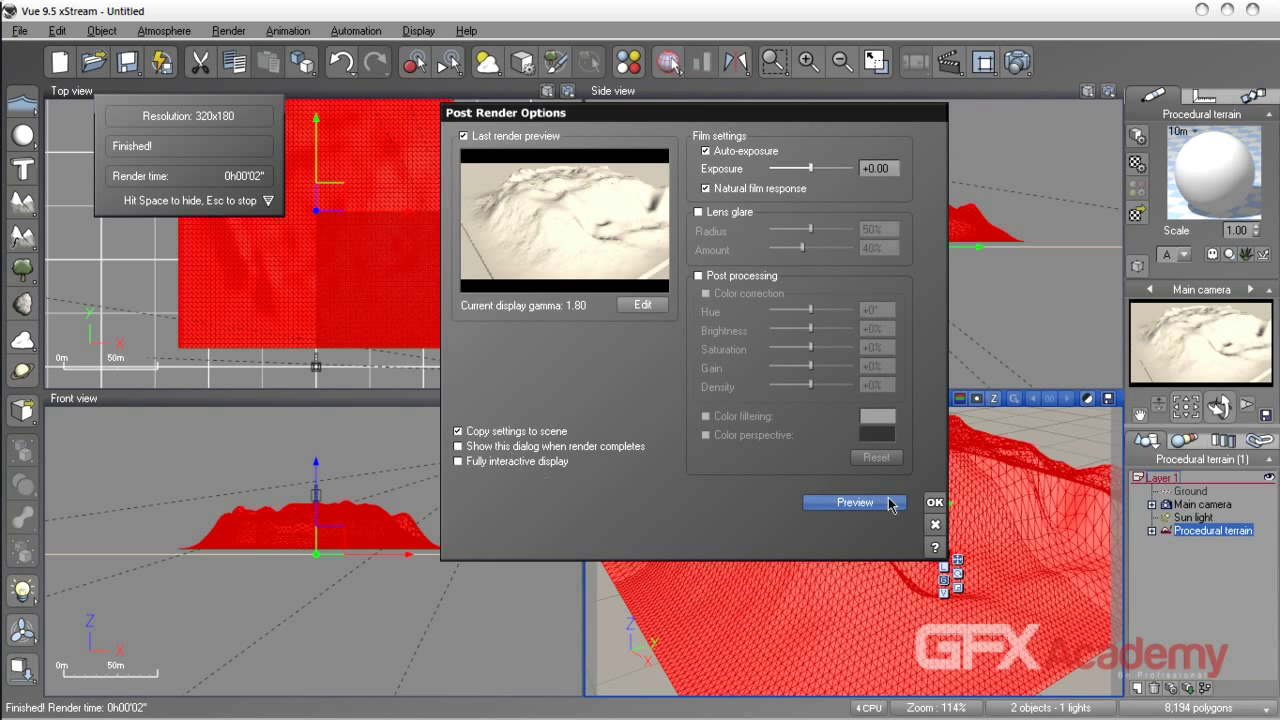
left_click(935, 505)
Check the rendered picture and its display options, and close the render display.
right_click(656, 333)
right_click(604, 324)
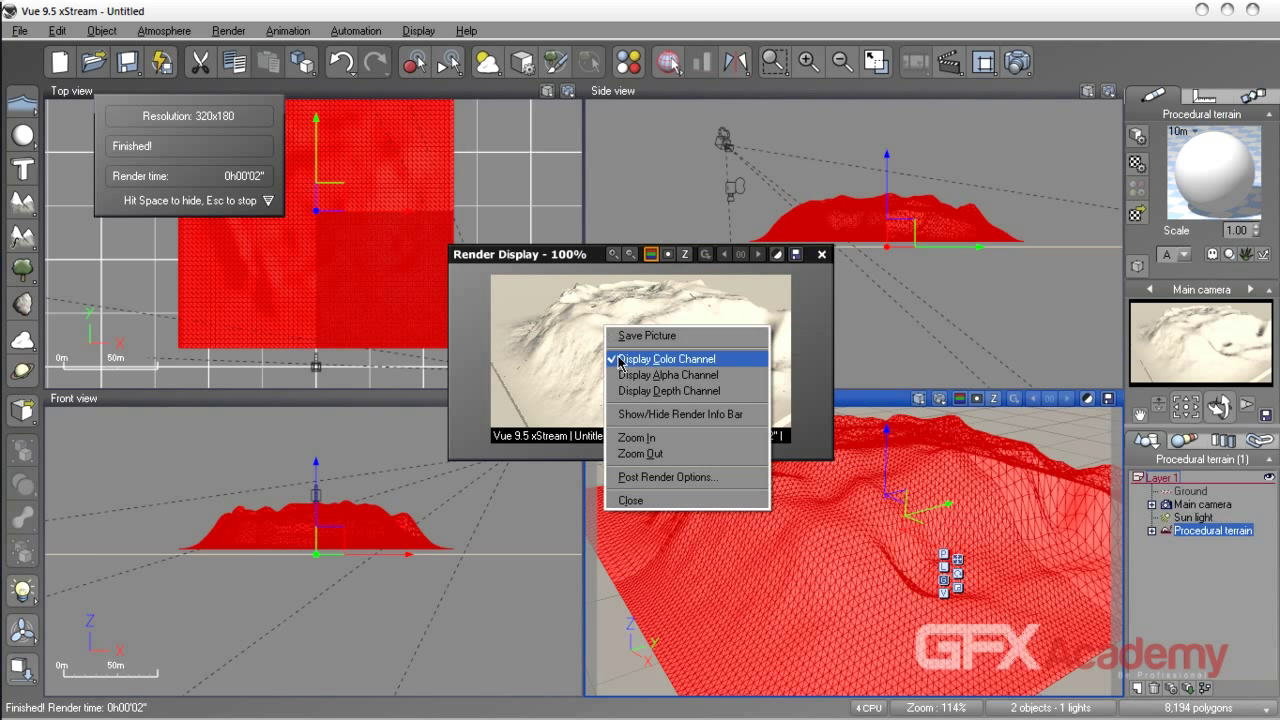
right_click(809, 314)
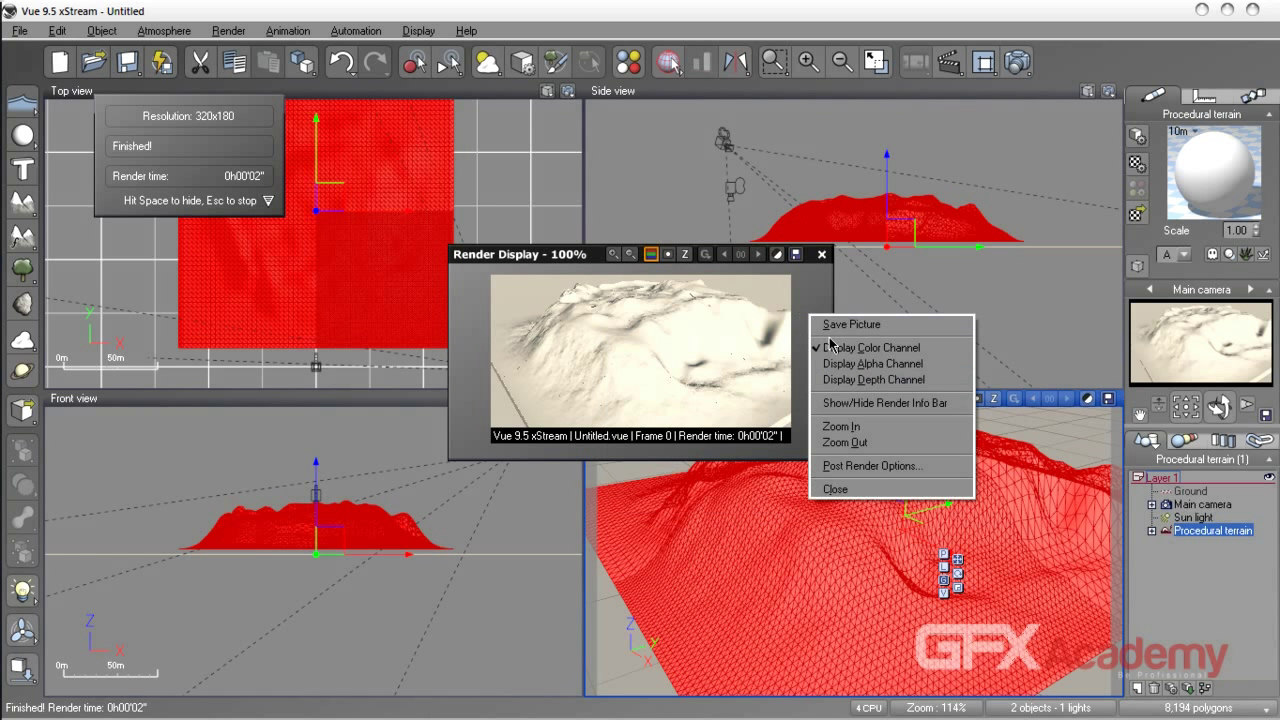
left_click(618, 276)
left_click_drag(618, 276, 614, 364)
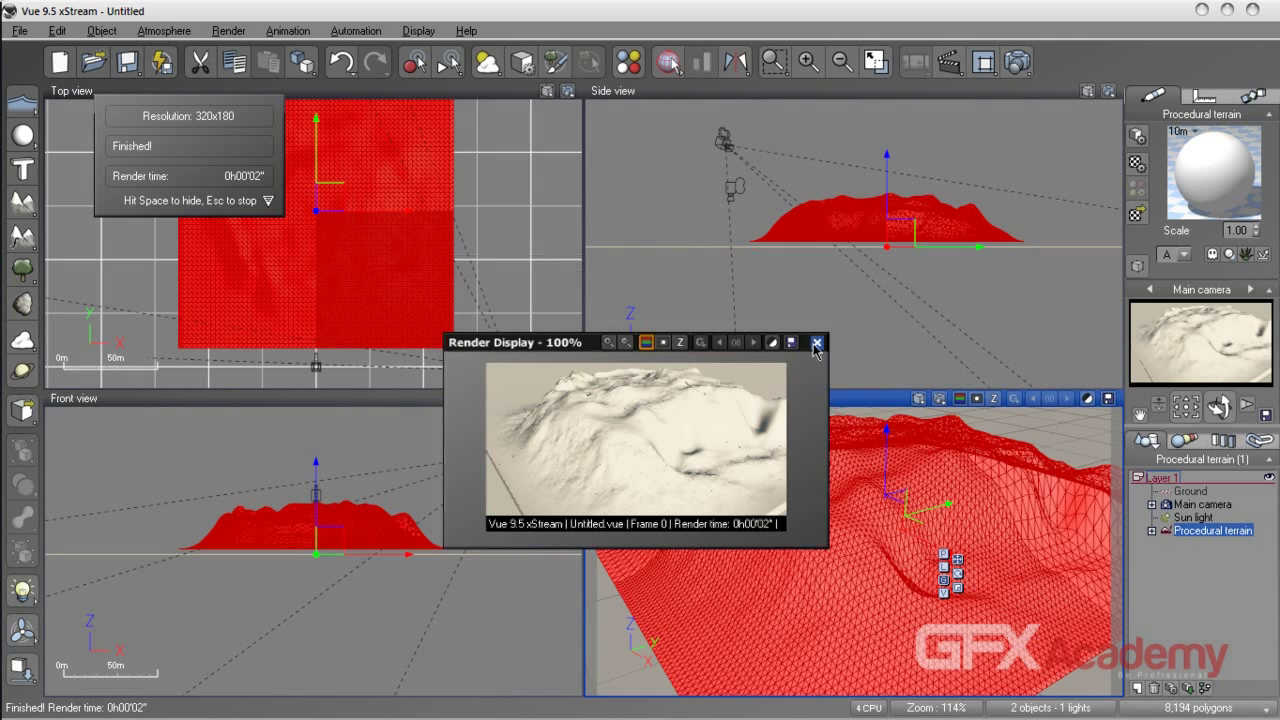
left_click(816, 343)
Reopen the procedural terrain in the Terrain Editor and view its sculpted slopes from another angle.
double_click(743, 535)
mouse_move(652, 400)
right_mouse_down()
mouse_move(400, 312)
mouse_move(463, 398)
mouse_move(730, 415)
right_mouse_up()
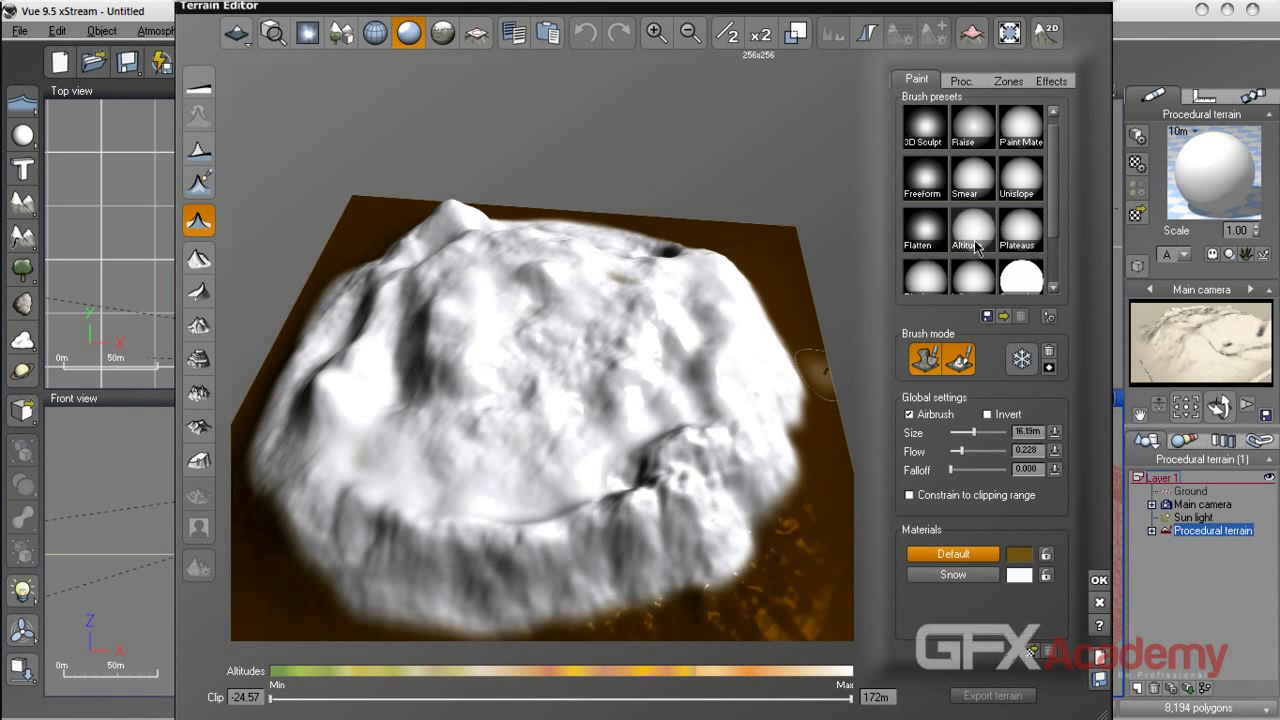
View the terrain with the brush set to sculpting only, and switch it to painting only the Snow material.
right_click_drag(723, 400, 542, 413)
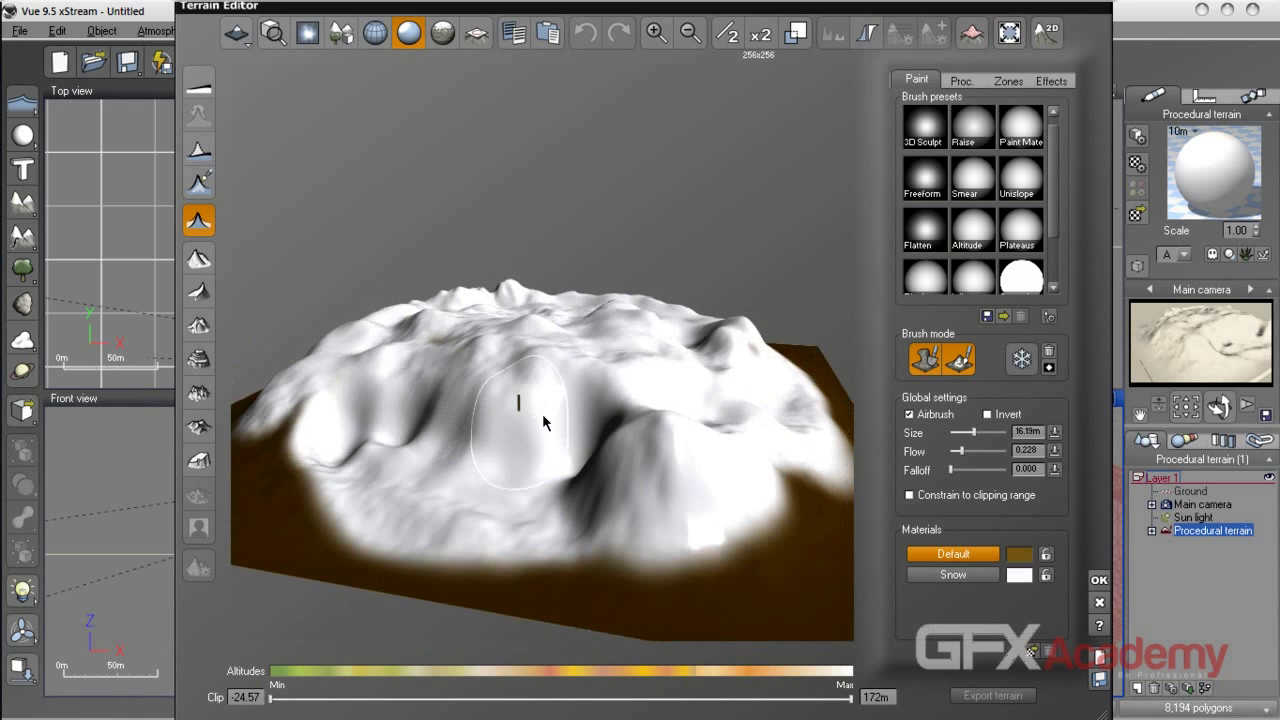
left_click(962, 366)
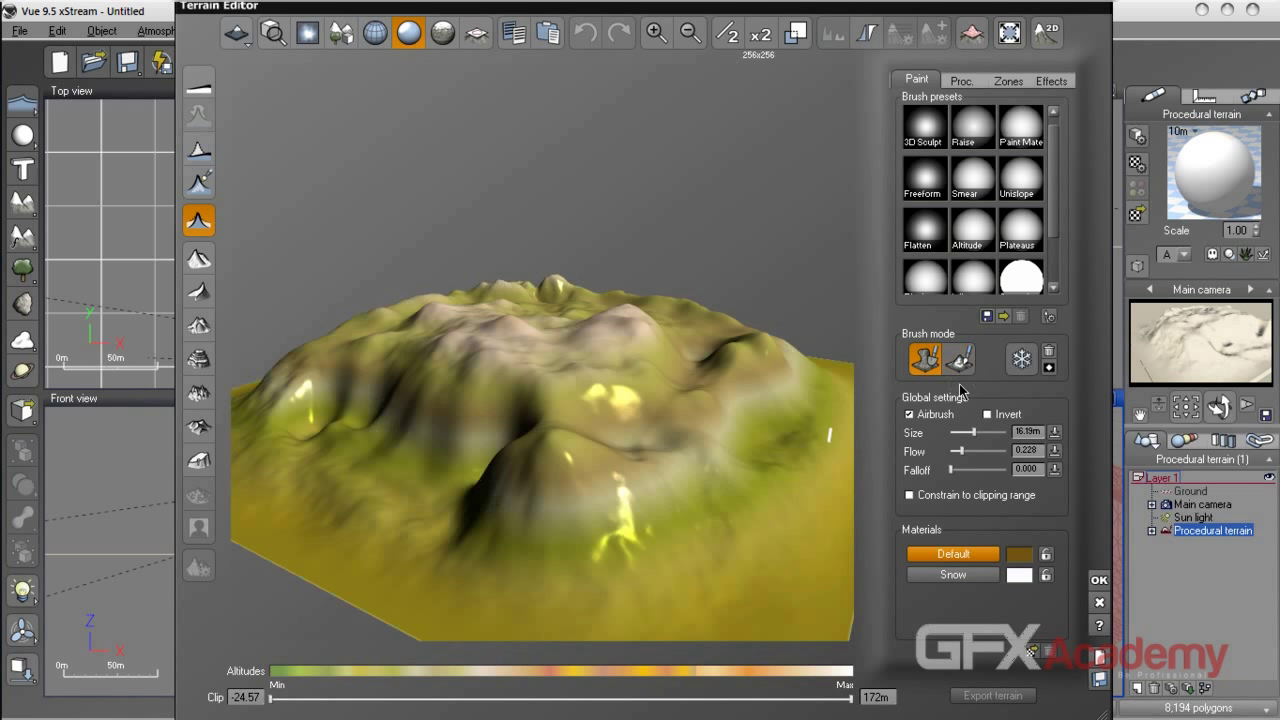
mouse_move(700, 442)
right_mouse_down()
mouse_move(590, 505)
mouse_move(626, 465)
mouse_move(551, 479)
mouse_move(707, 425)
right_mouse_up()
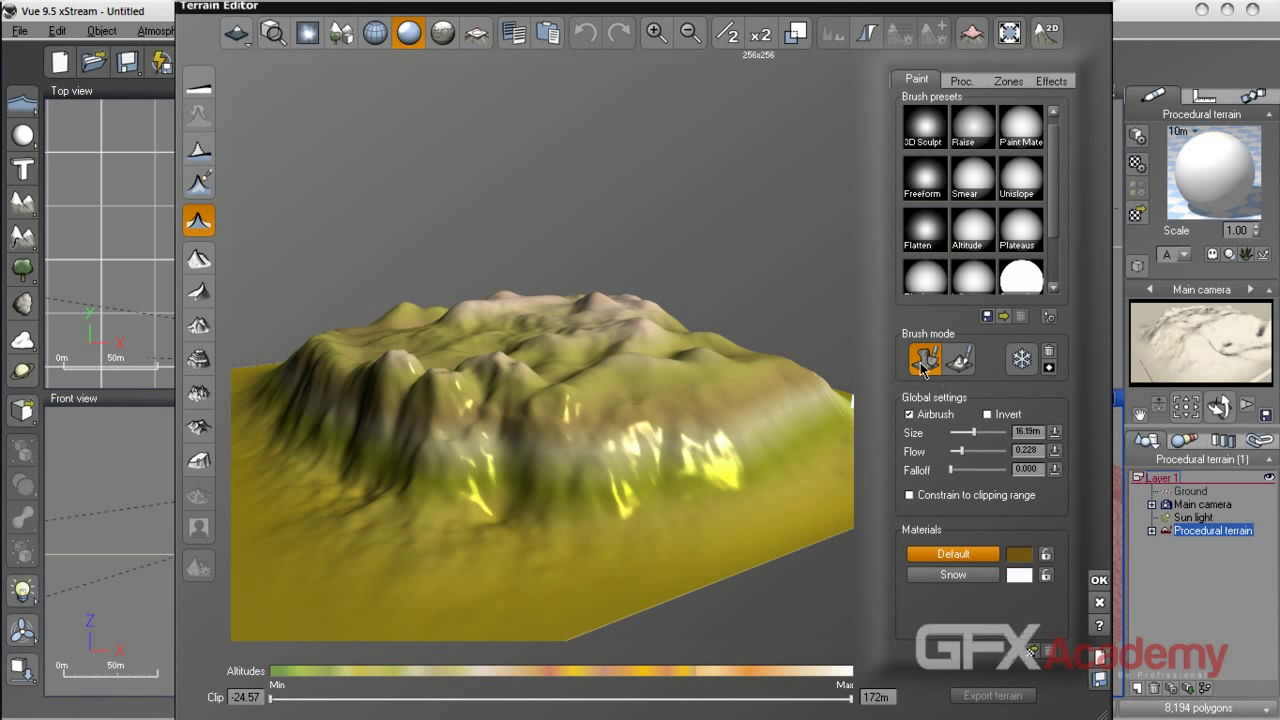
left_click(958, 360)
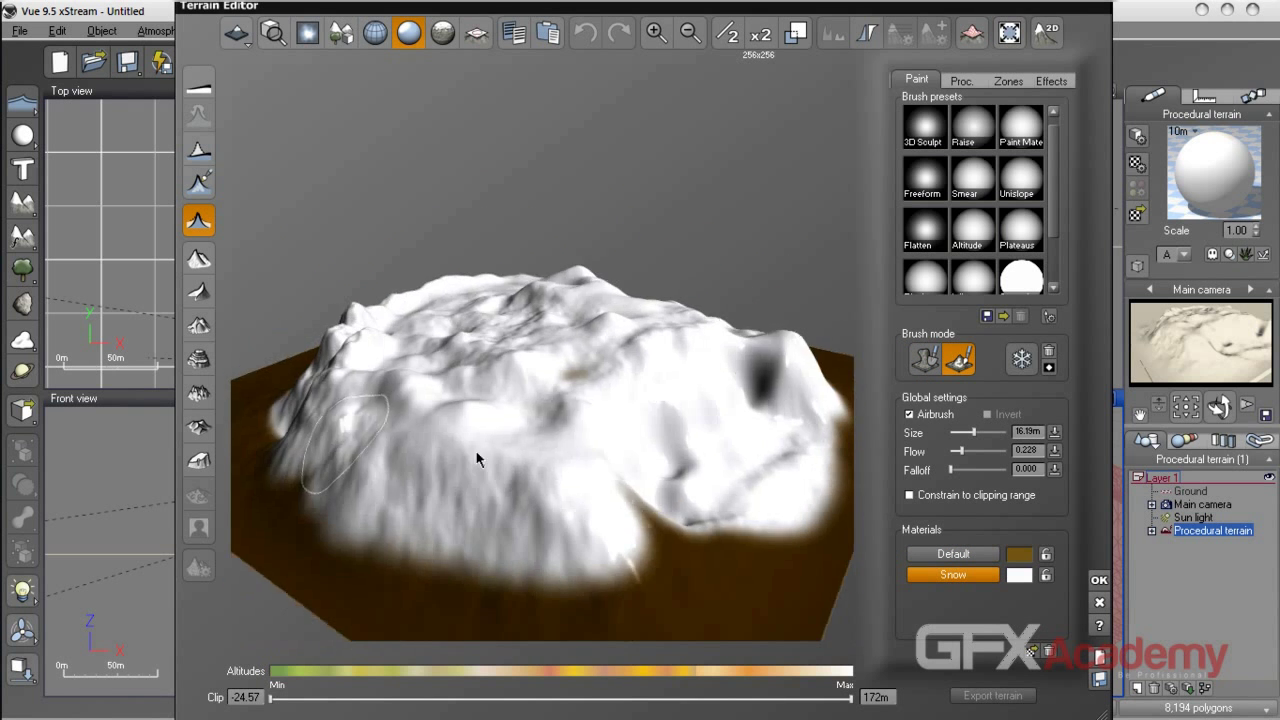
right_click_drag(477, 459, 458, 438)
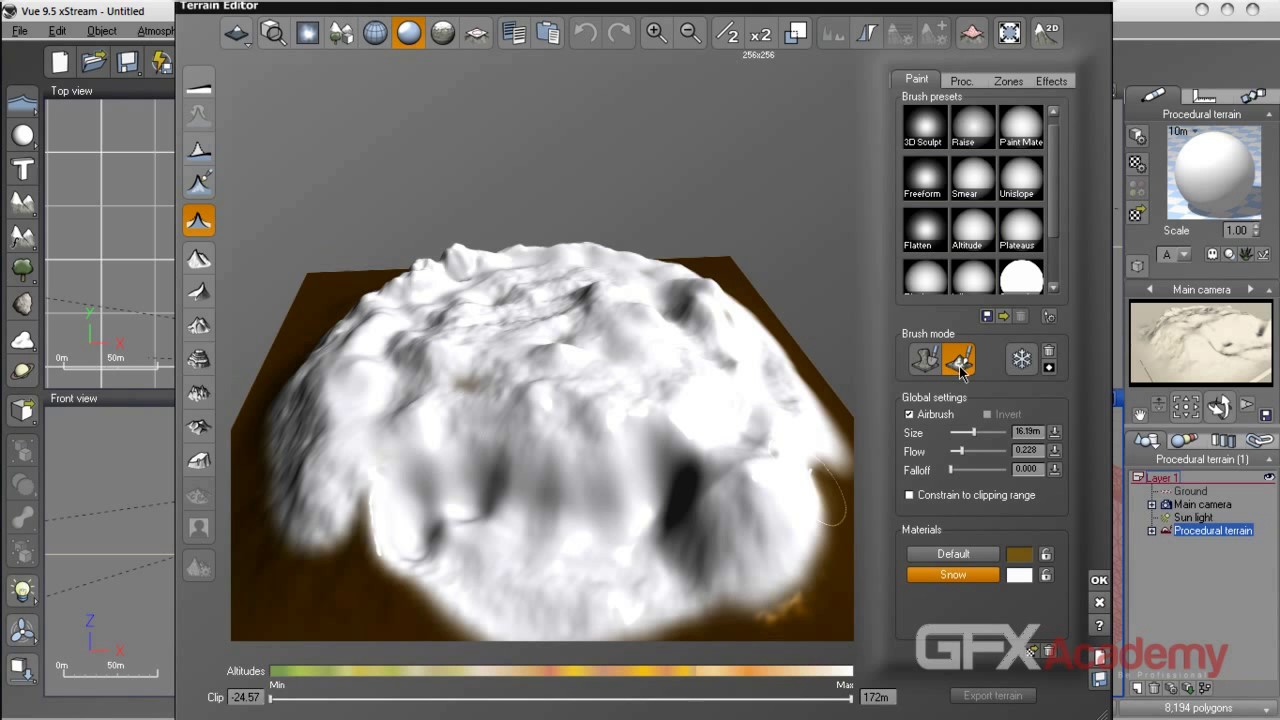
mouse_move(634, 462)
right_mouse_down()
mouse_move(602, 449)
mouse_move(677, 512)
right_mouse_up()
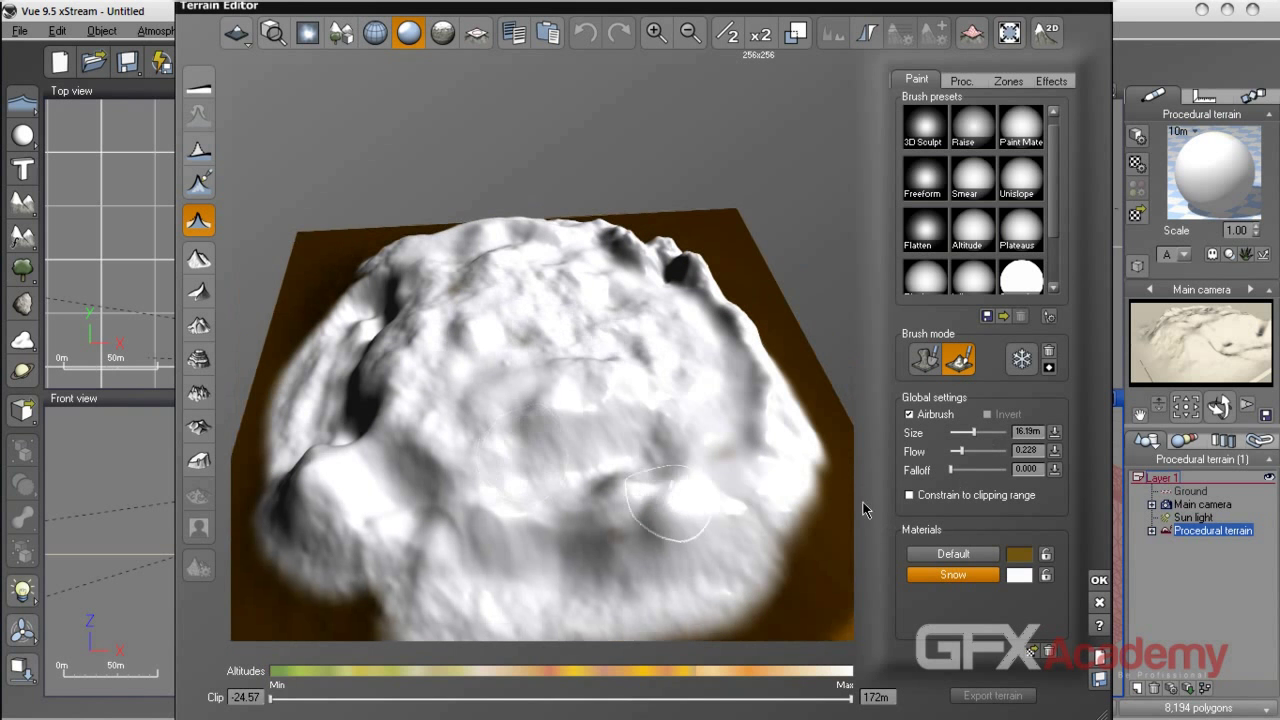
Enable sculpting together with Snow painting and raise a steep peak on the terrain's upper slope.
left_click(931, 368)
mouse_move(588, 424)
left_mouse_down()
mouse_move(556, 430)
mouse_move(600, 390)
mouse_move(540, 405)
left_mouse_up()
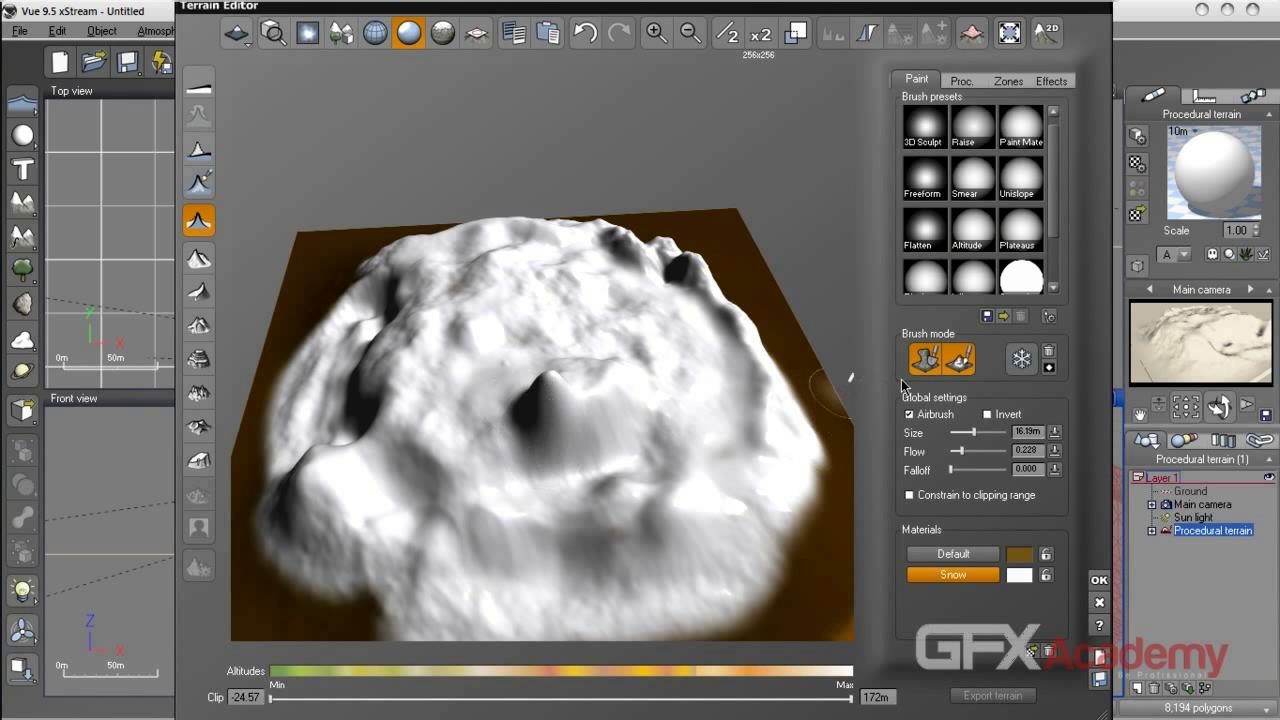
Restrict the brush to material painting, paint Snow along the terrain's outer edge, and accept the terrain edits.
left_click(960, 362)
left_click(960, 364)
left_click(928, 364)
right_click_drag(649, 390, 601, 391)
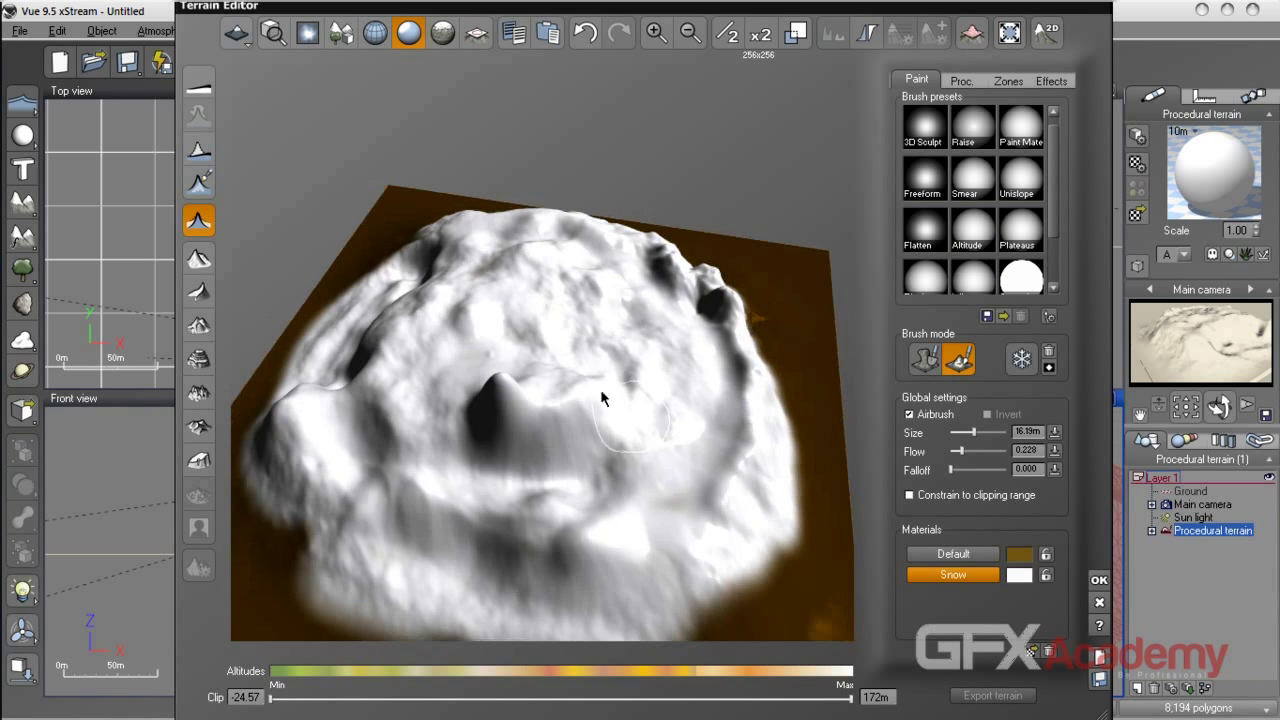
mouse_move(790, 550)
left_mouse_down()
mouse_move(815, 538)
mouse_move(787, 534)
mouse_move(800, 370)
mouse_move(800, 500)
mouse_move(780, 520)
mouse_move(736, 329)
mouse_move(774, 352)
left_mouse_up()
right_click_drag(770, 356, 545, 470)
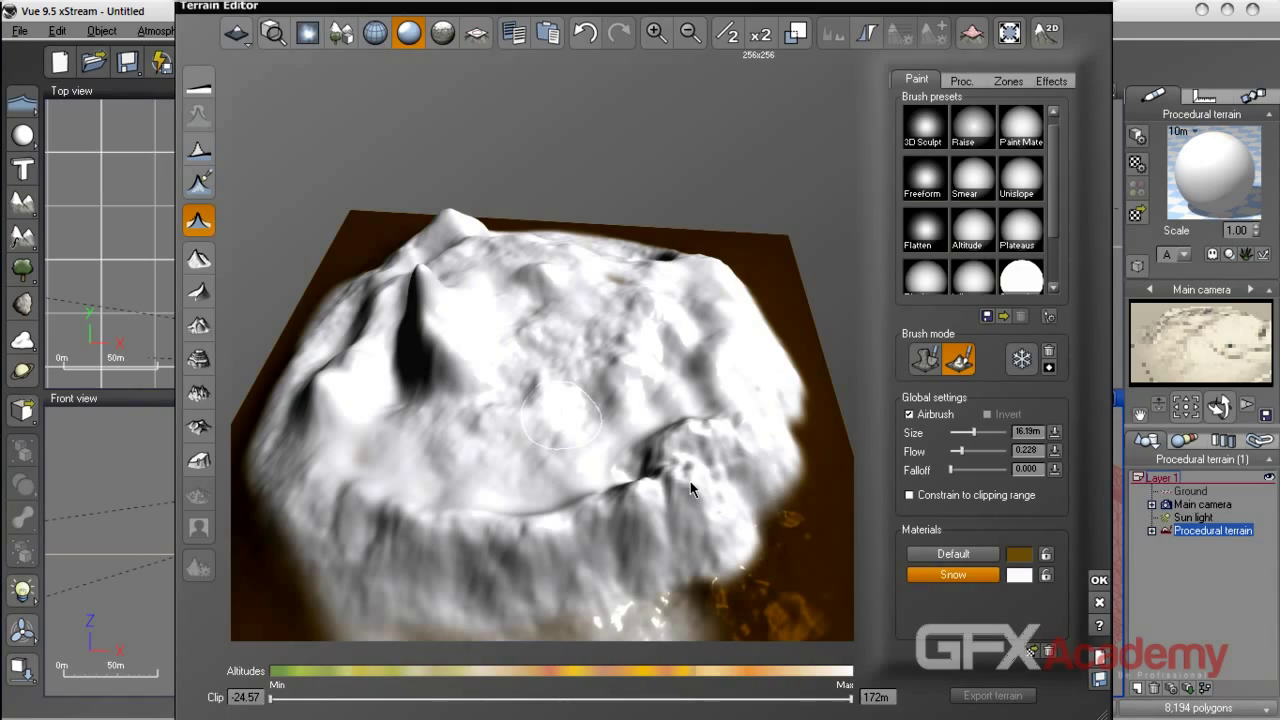
left_click(1099, 580)
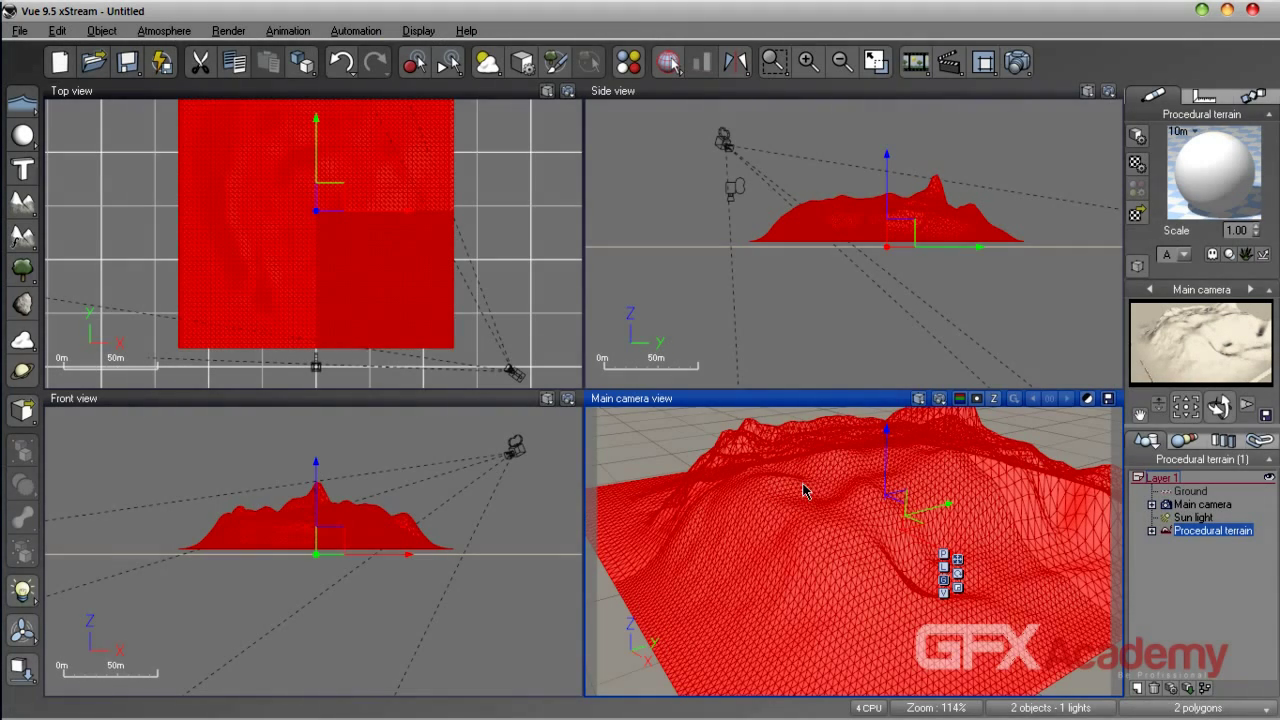